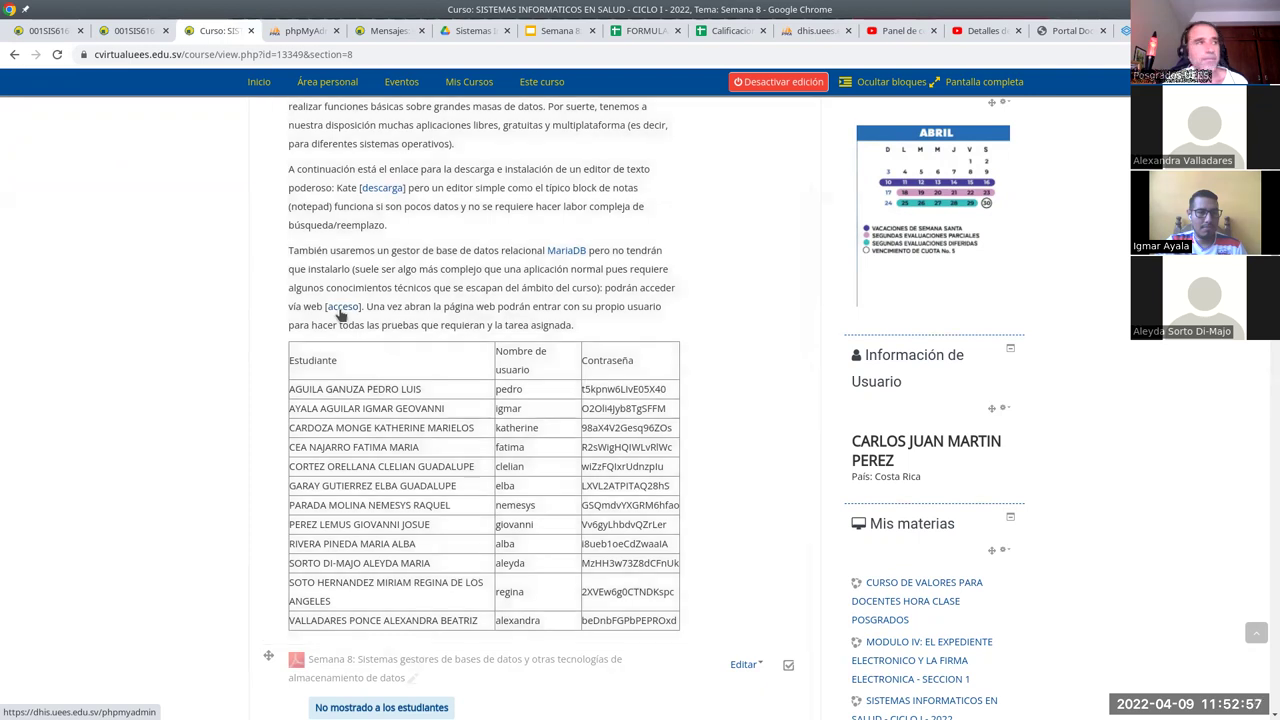
- Open phpMyAdmin from the course page's access link, log in with the saved credentials, and open the login user's own database
click(341, 310)
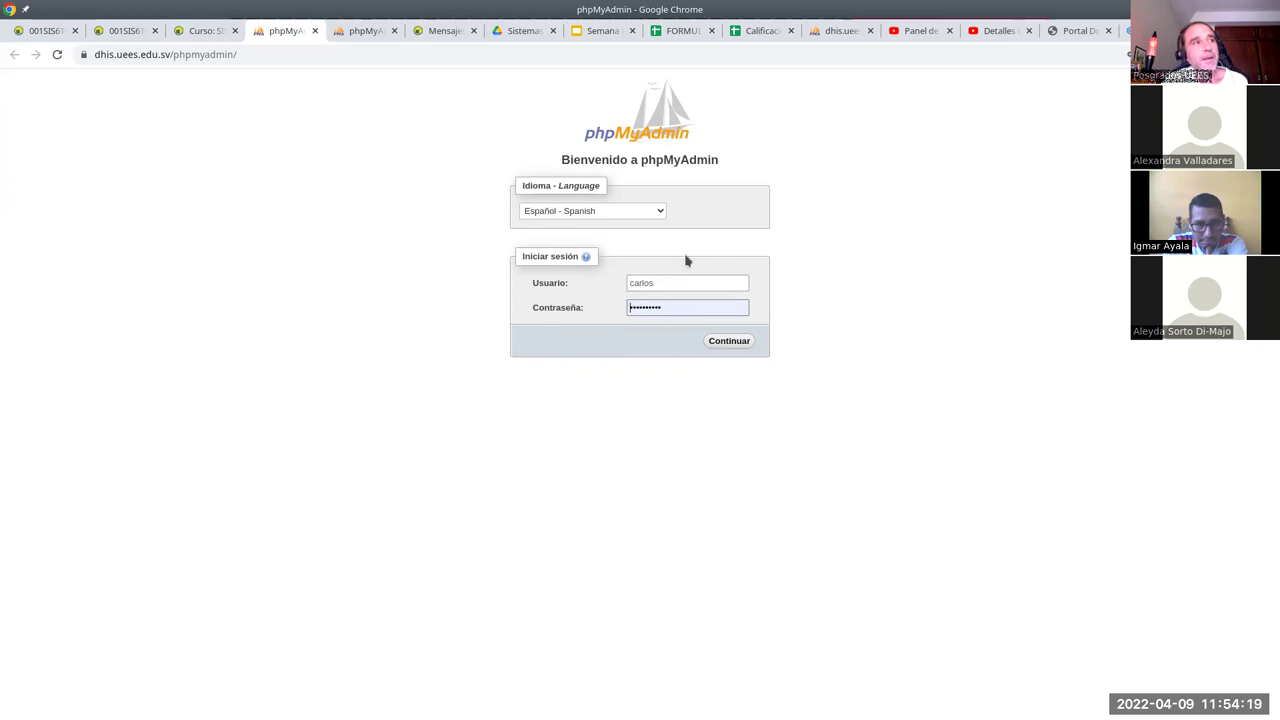
click(736, 349)
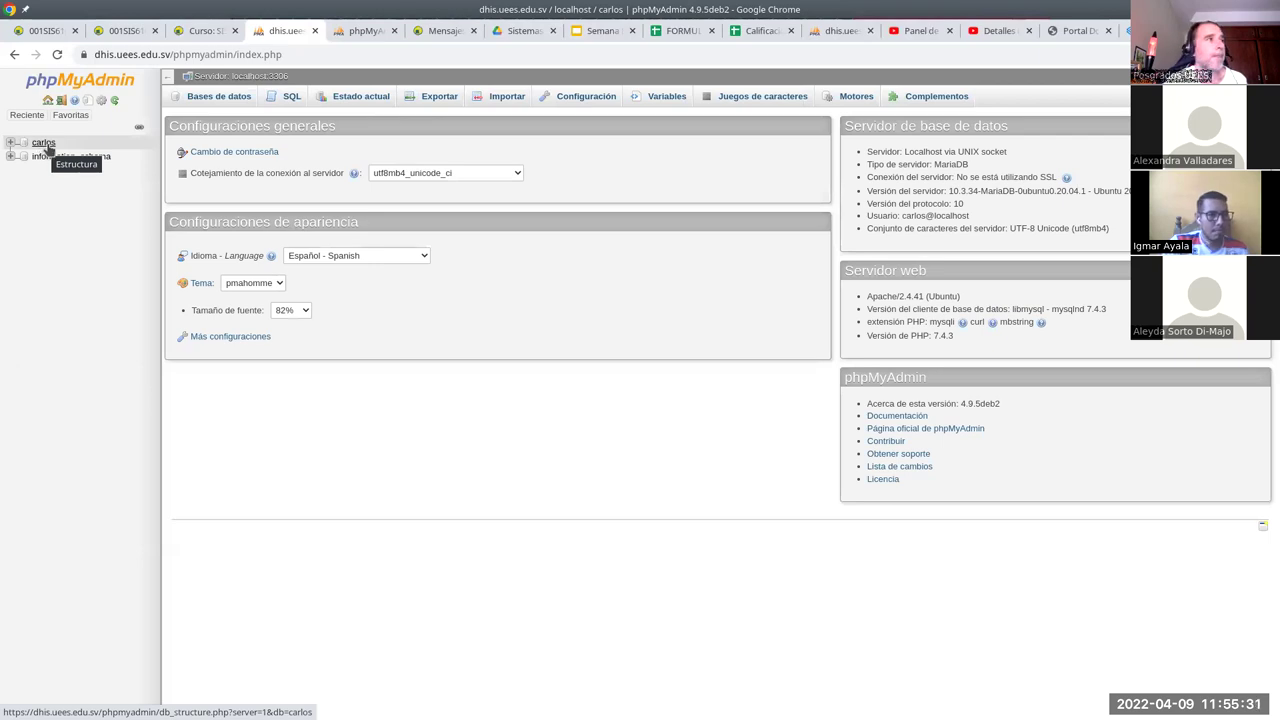
click(50, 119)
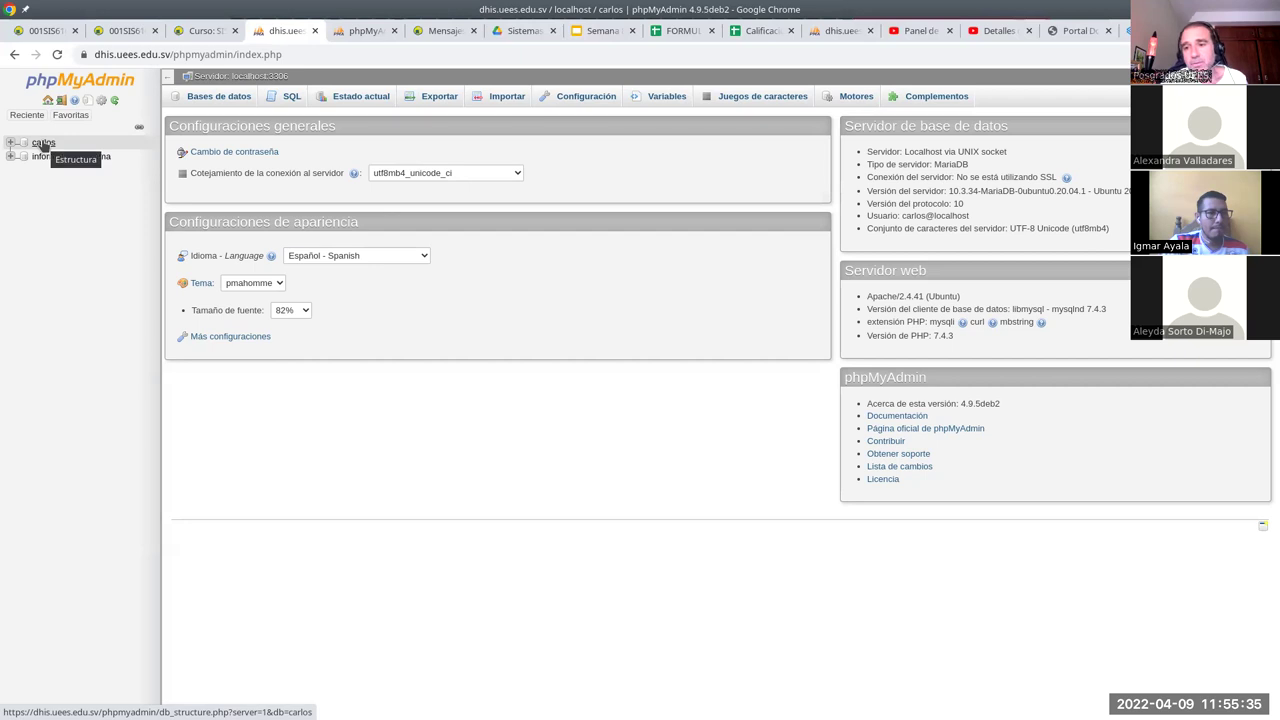
click(43, 143)
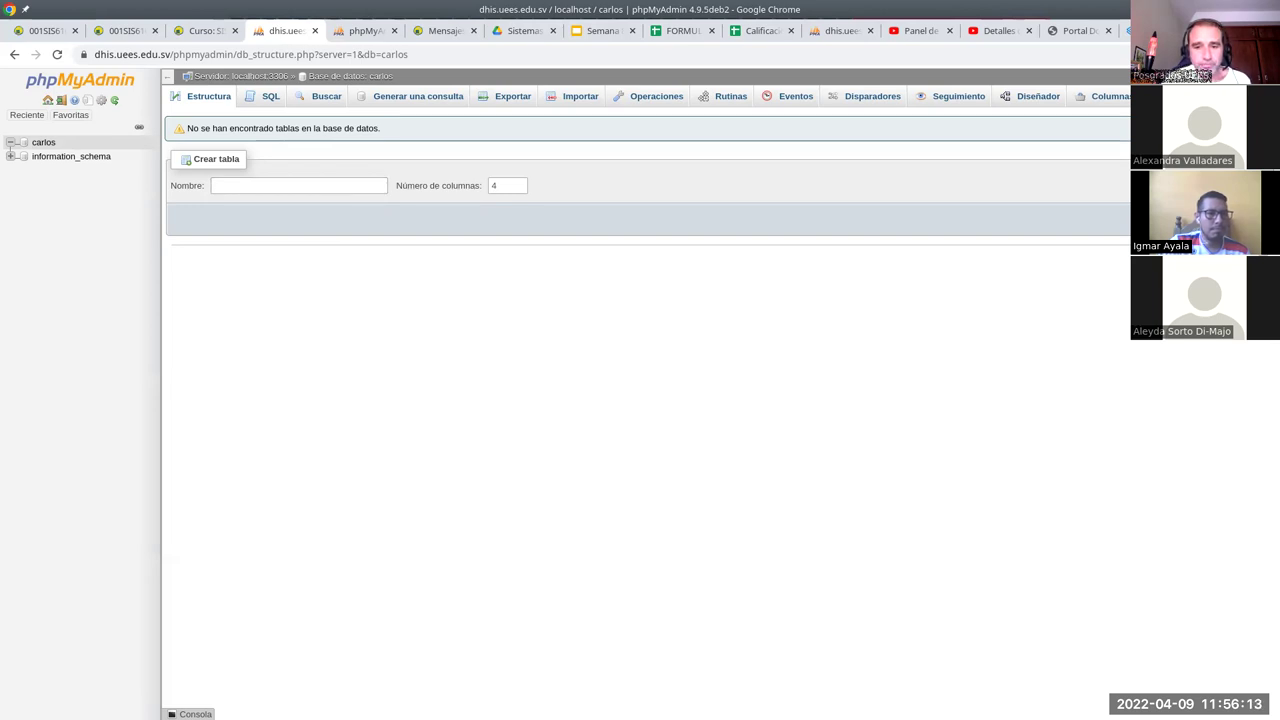
- Switch to KWrite and examine the header line and the comma-separated fields of estudiantes.csv
key(alt+Tab)
drag(815, 103, 775, 125)
click(753, 440)
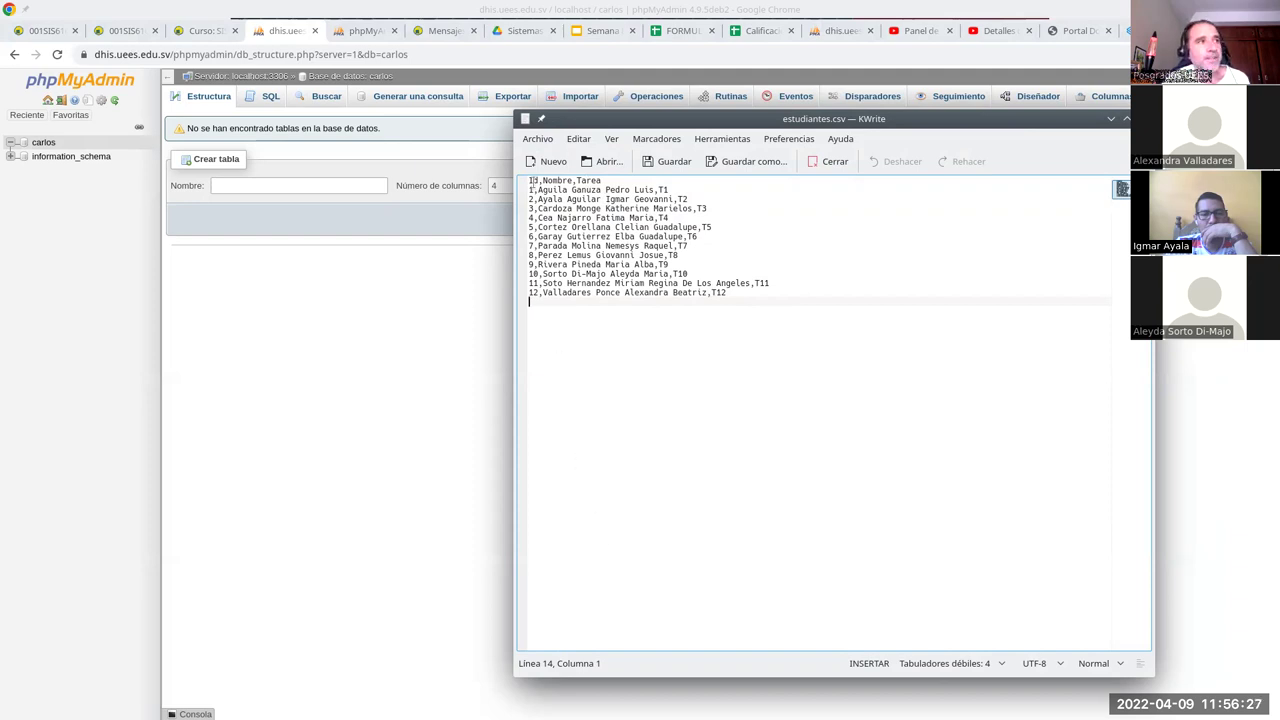
drag(541, 181, 537, 181)
key(ctrl+Right)
key(ctrl+Right)
key(shift+Down)
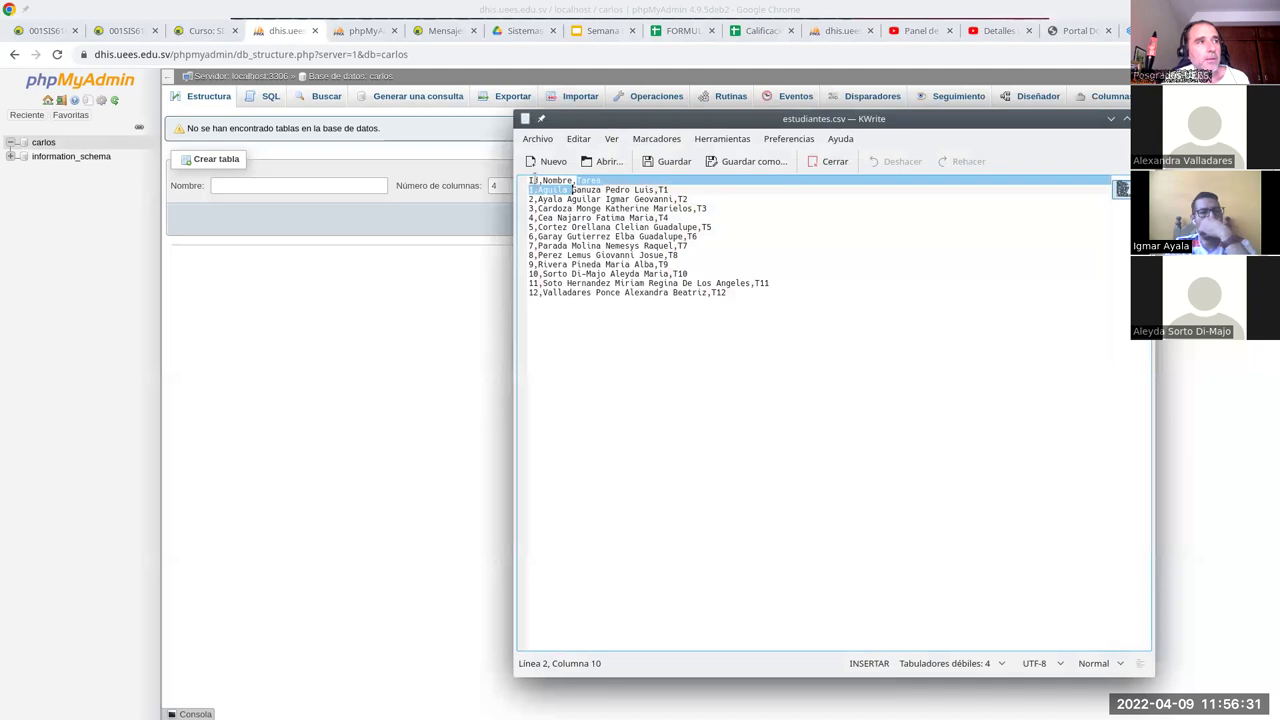
click(534, 181)
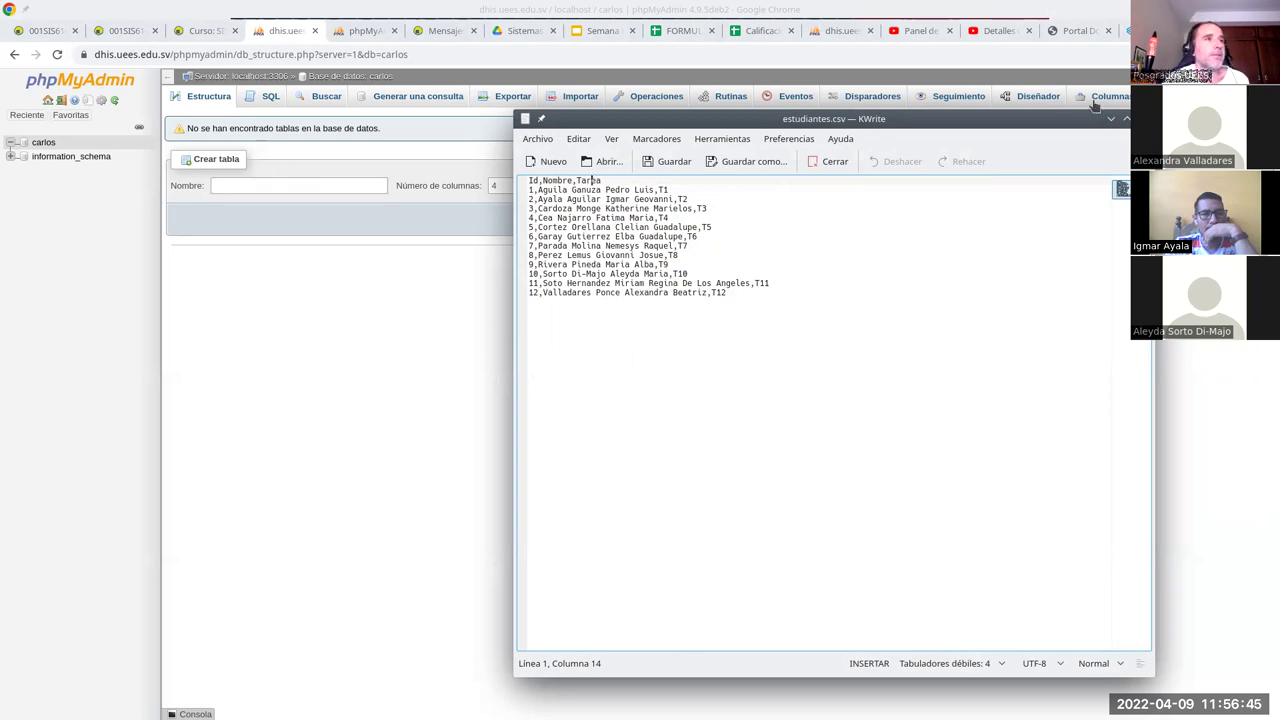
drag(1054, 124, 1054, 284)
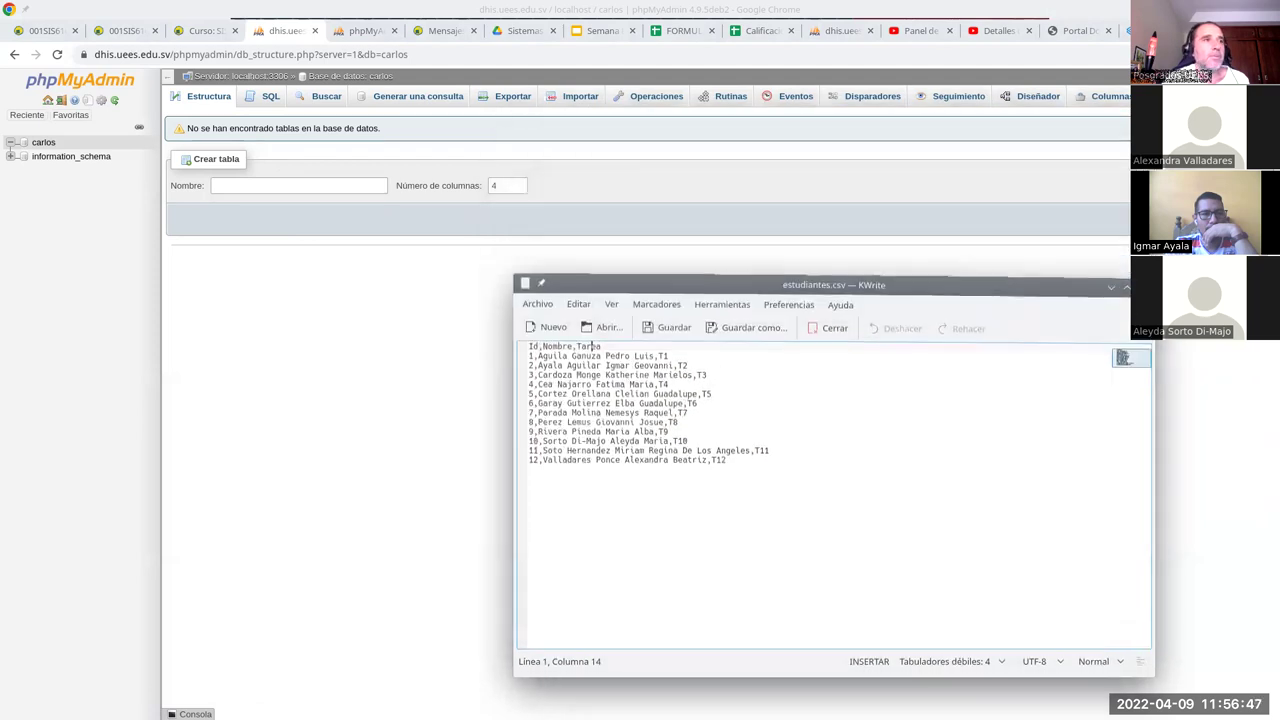
drag(852, 285, 1279, 420)
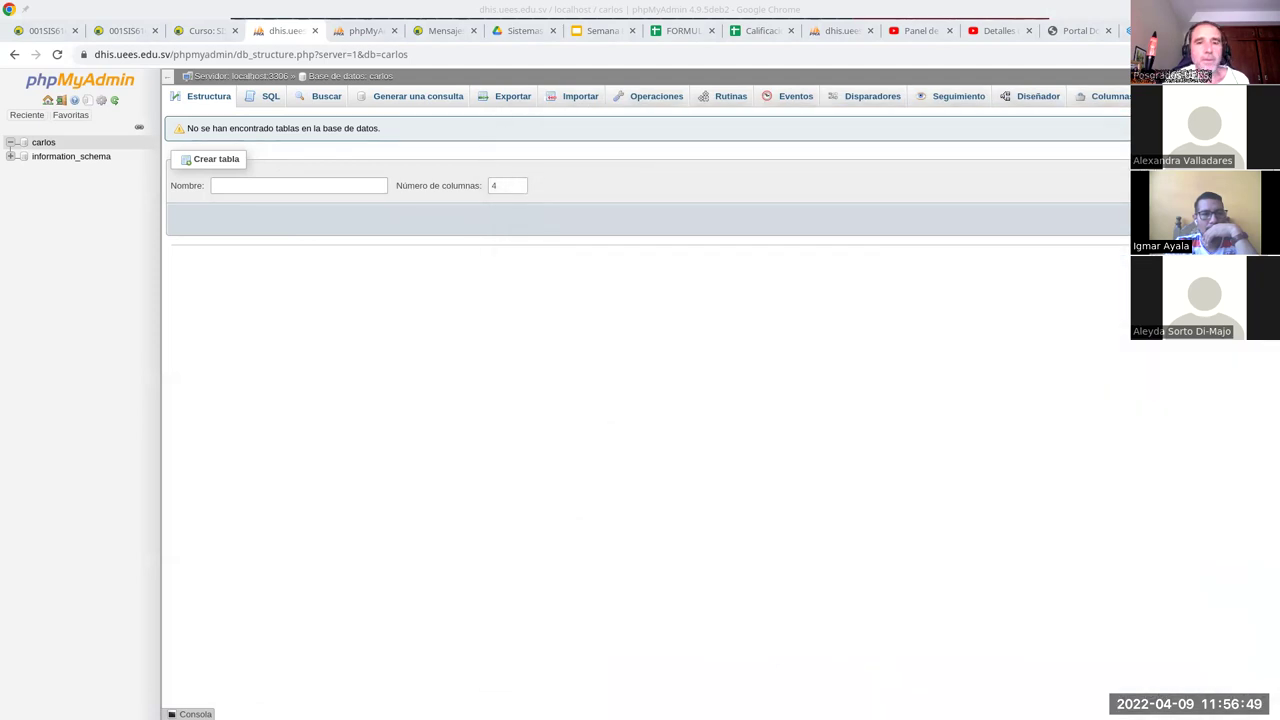
- Create a table named estudiantes with 3 columns in the open phpMyAdmin database
click(258, 187)
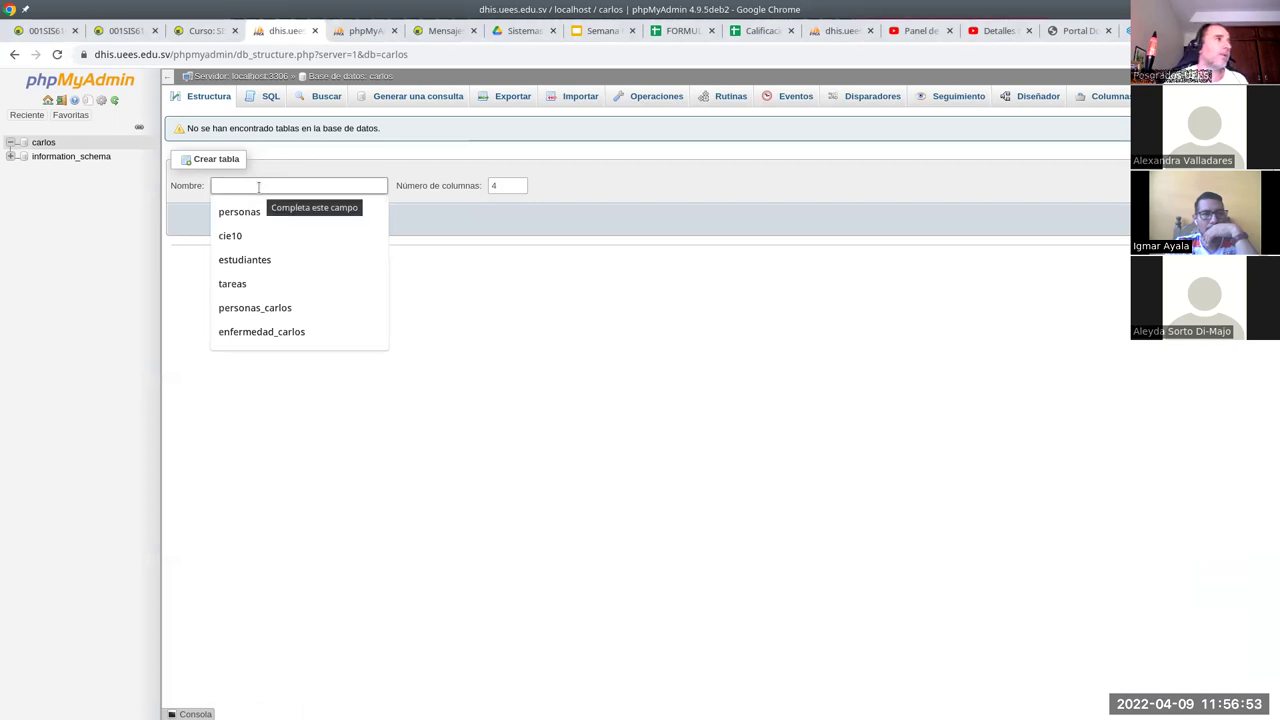
click(245, 260)
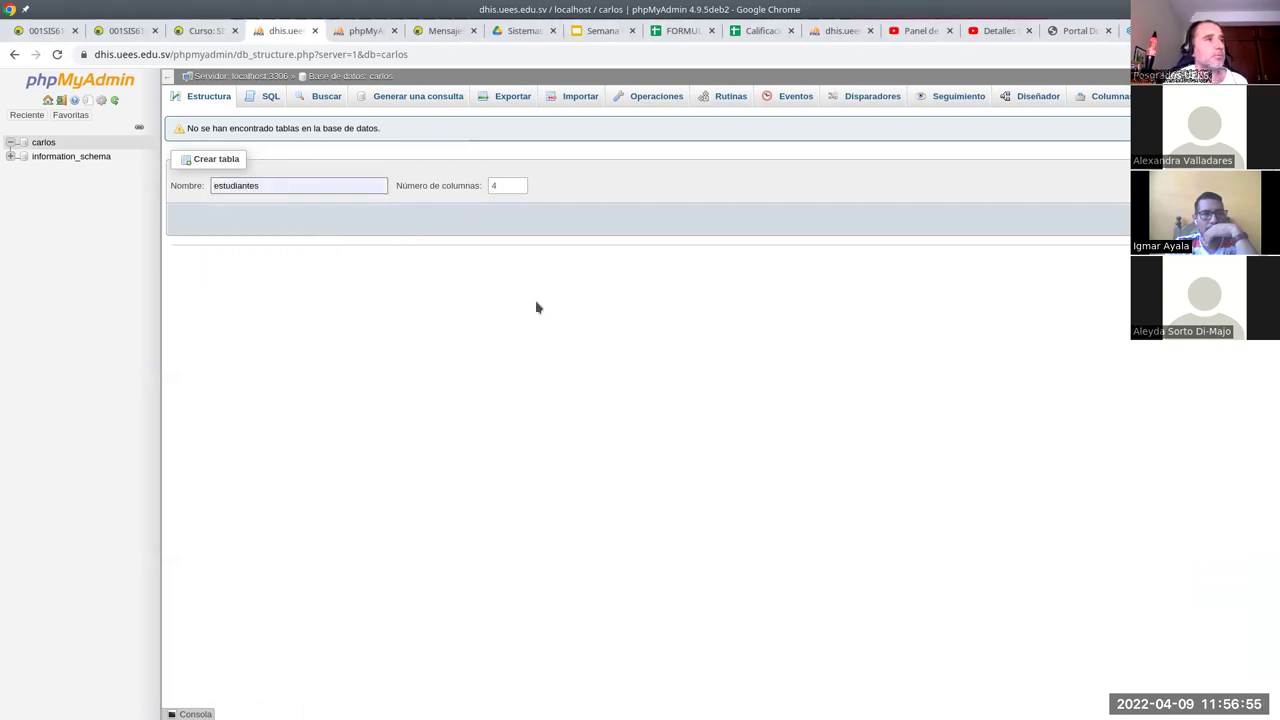
double_click(494, 185)
text(3)
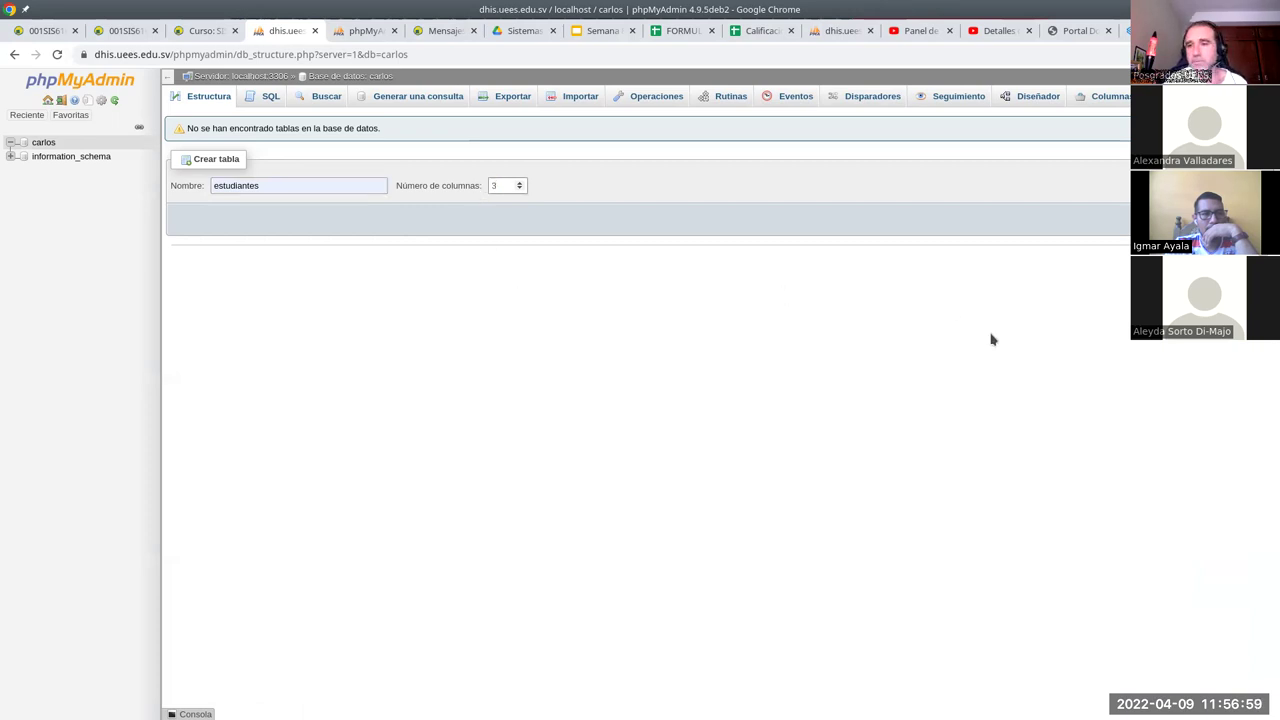
key(Return)
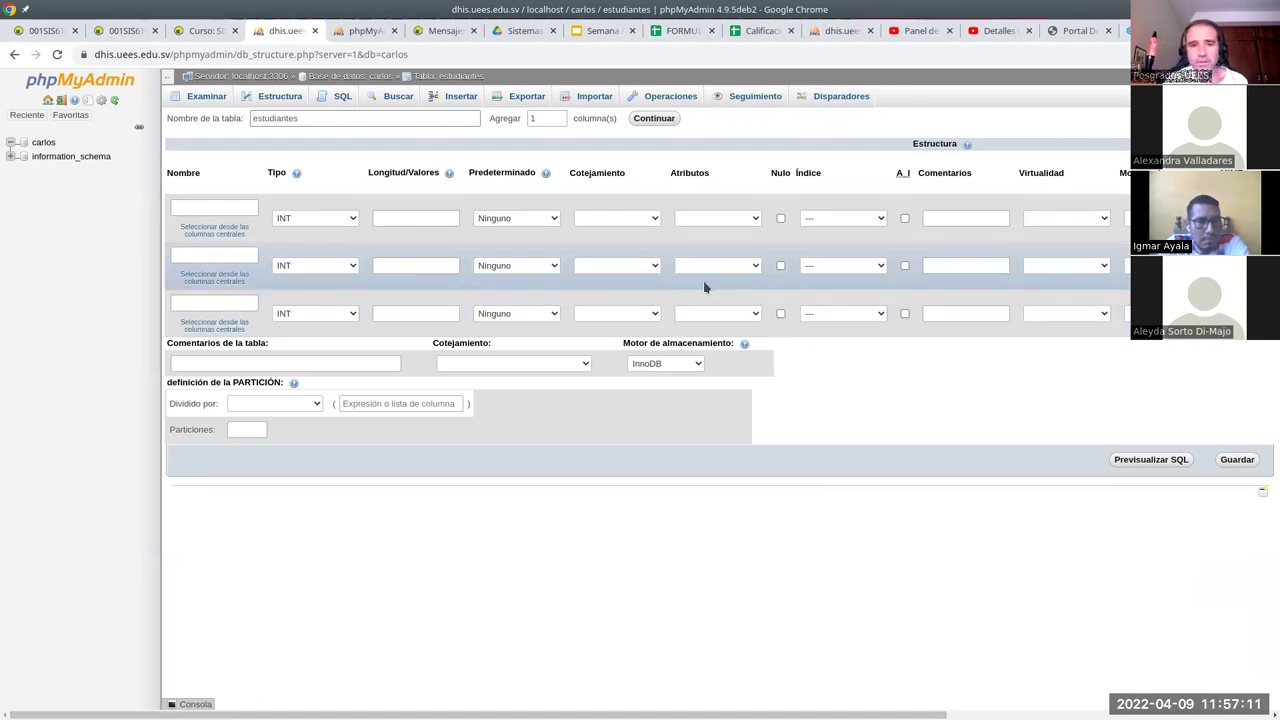
- Name the three columns of the estudiantes table id, nombre and tarea
click(217, 204)
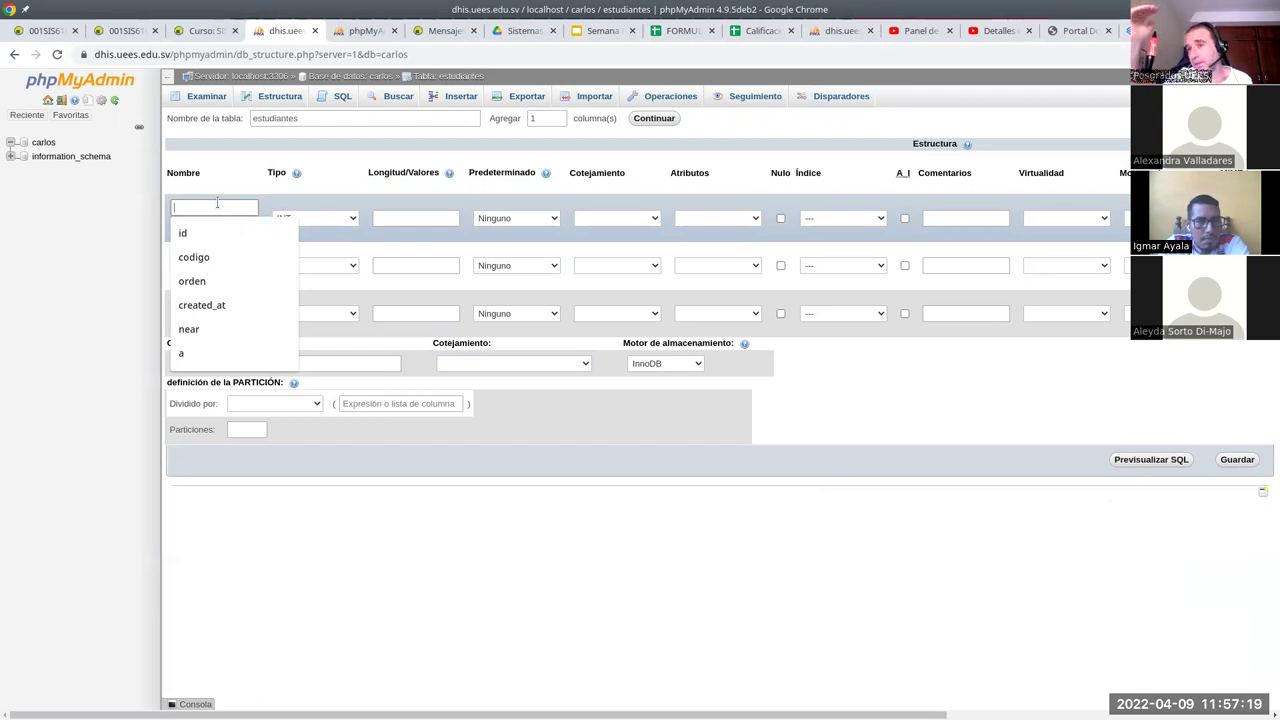
click(183, 233)
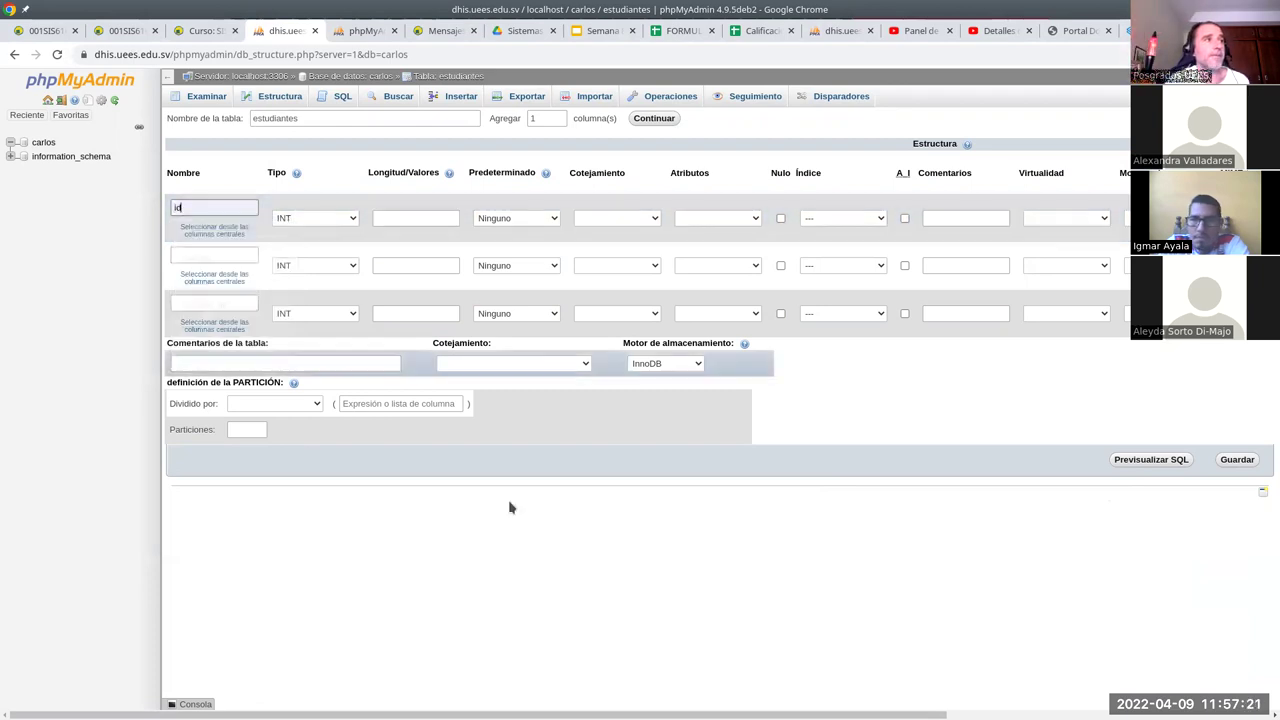
click(214, 255)
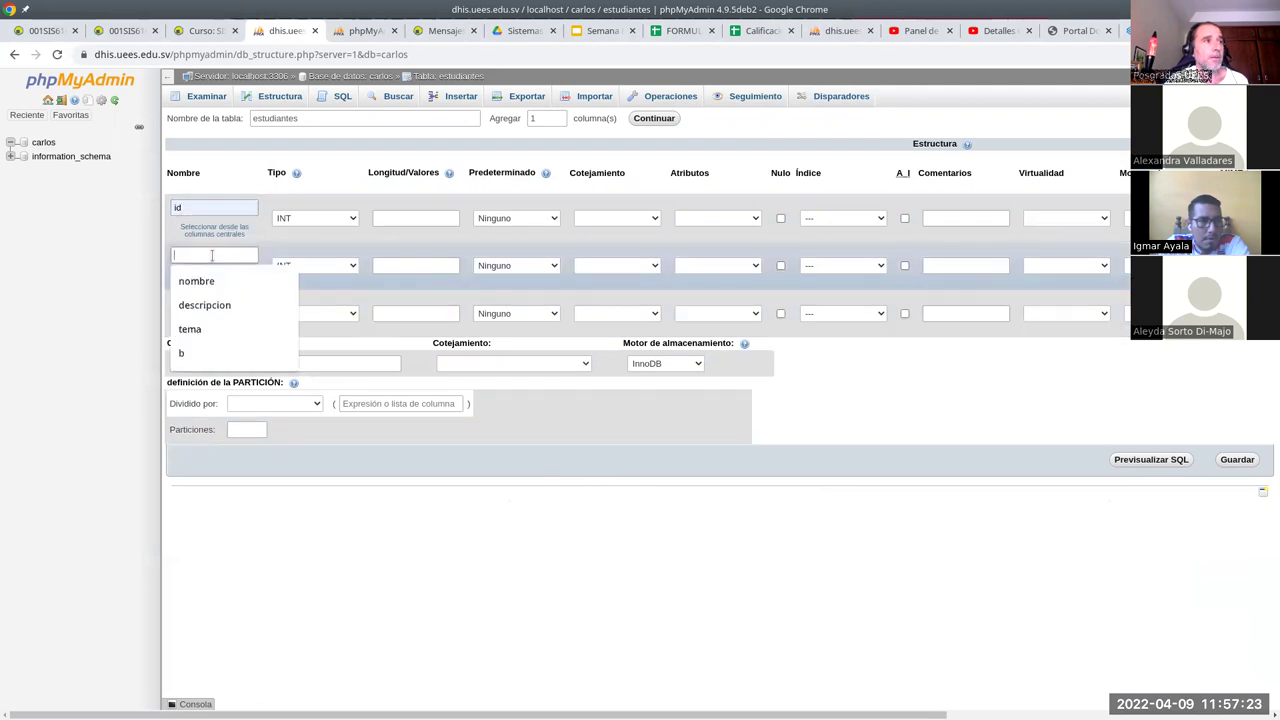
click(190, 279)
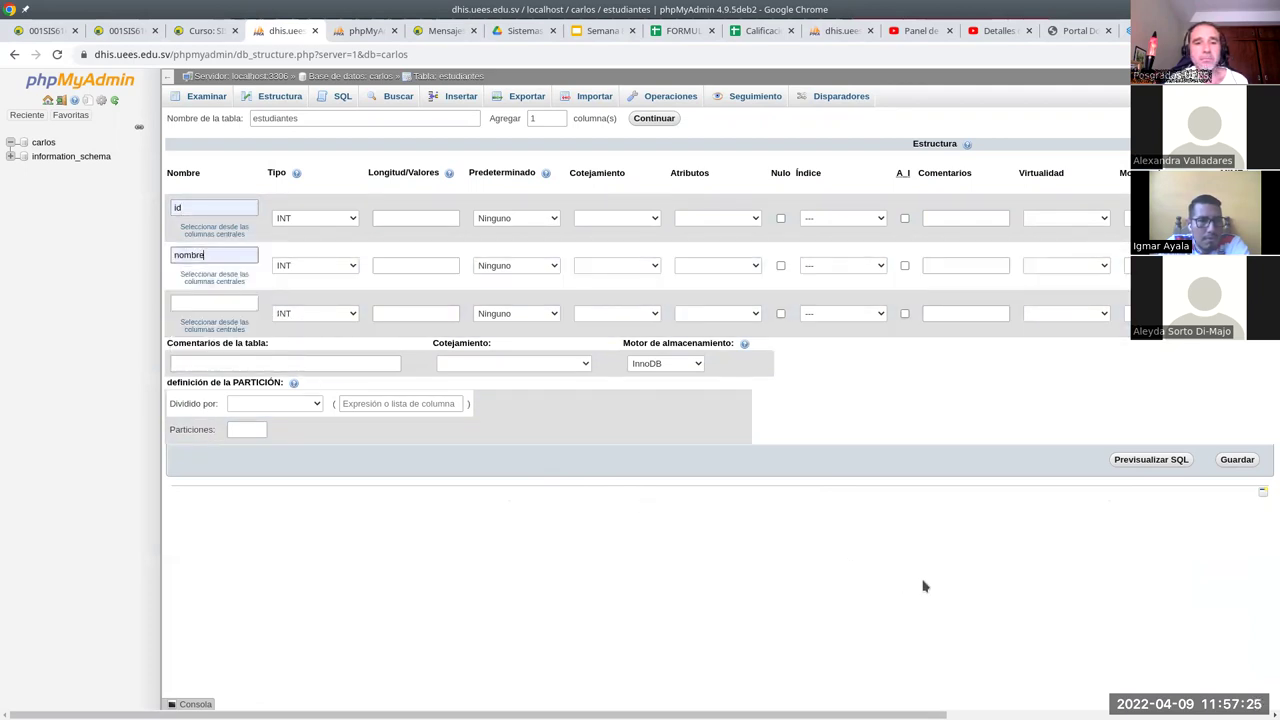
click(208, 302)
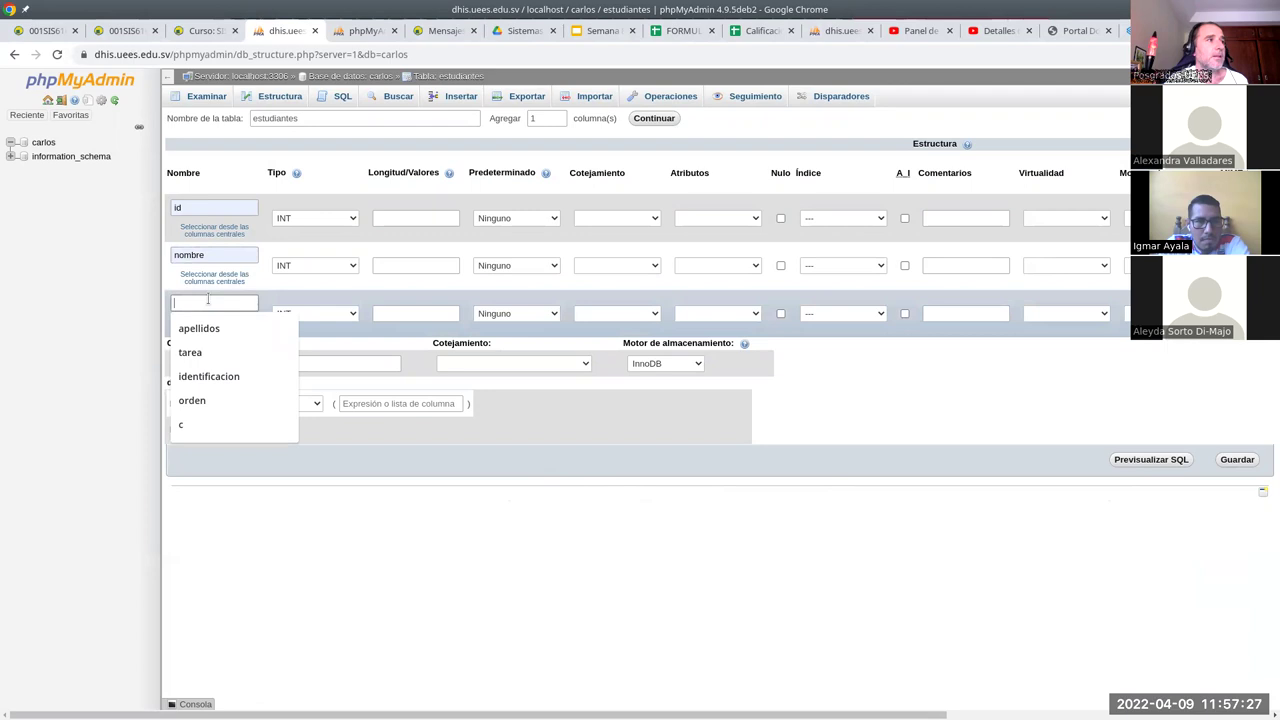
click(245, 352)
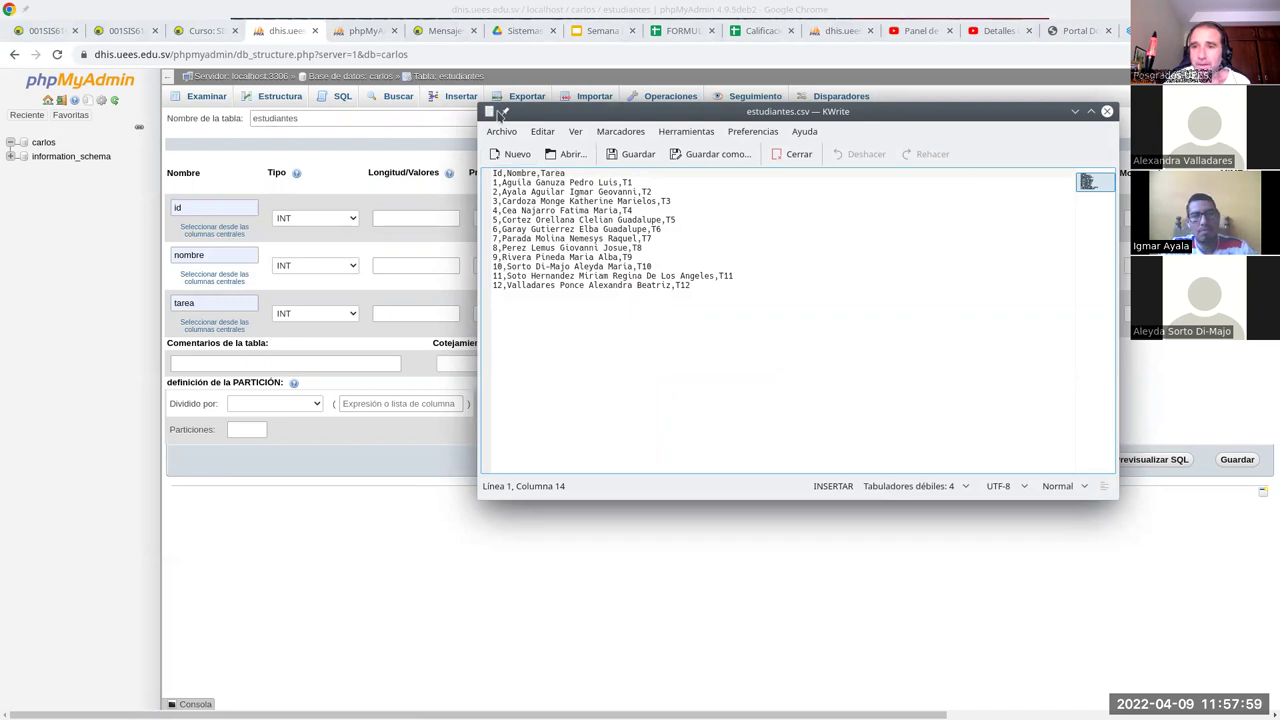
- Set the type of the nombre and tarea columns to VARCHAR, checking the kind of data in estudiantes.csv in KWrite
drag(555, 111, 620, 232)
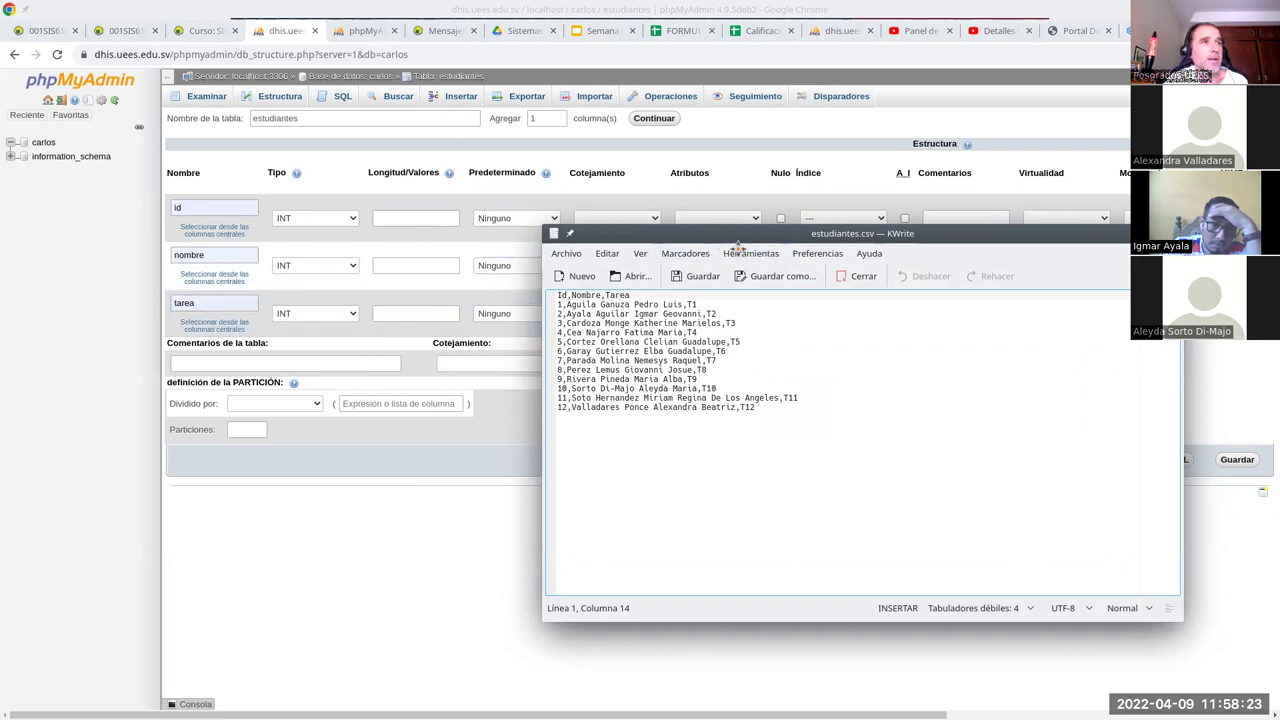
key(alt+Tab)
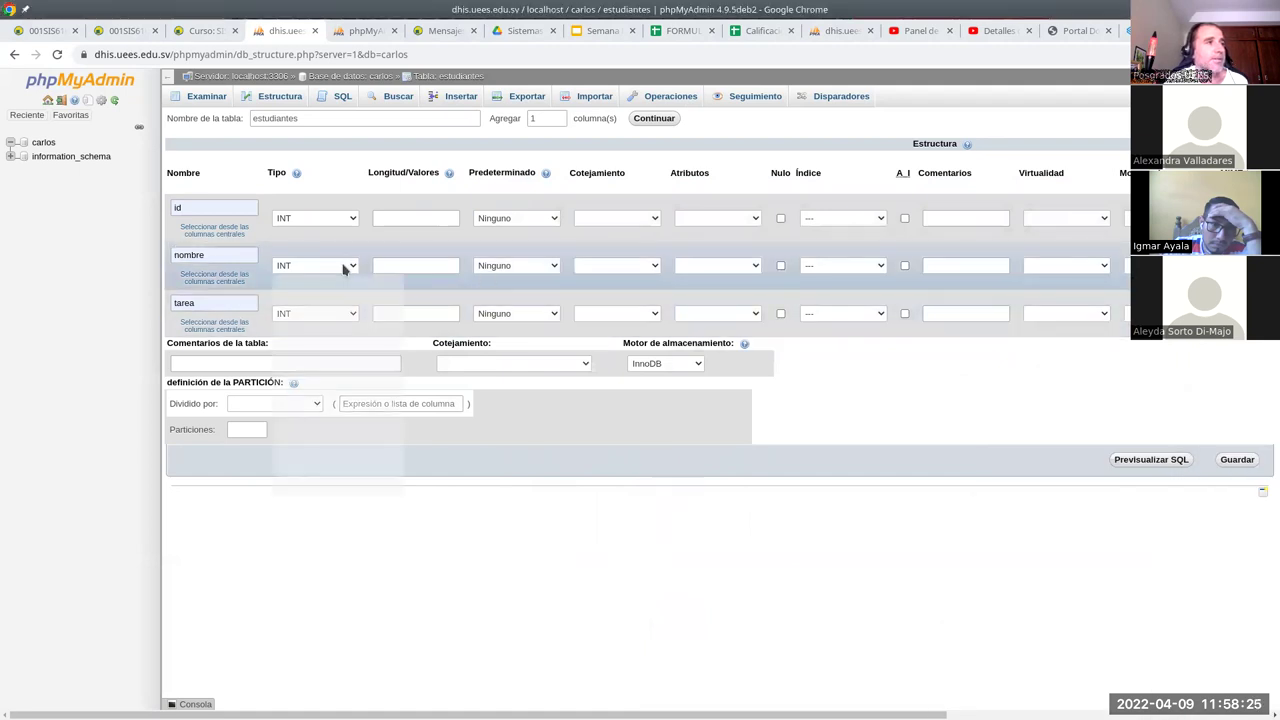
click(345, 266)
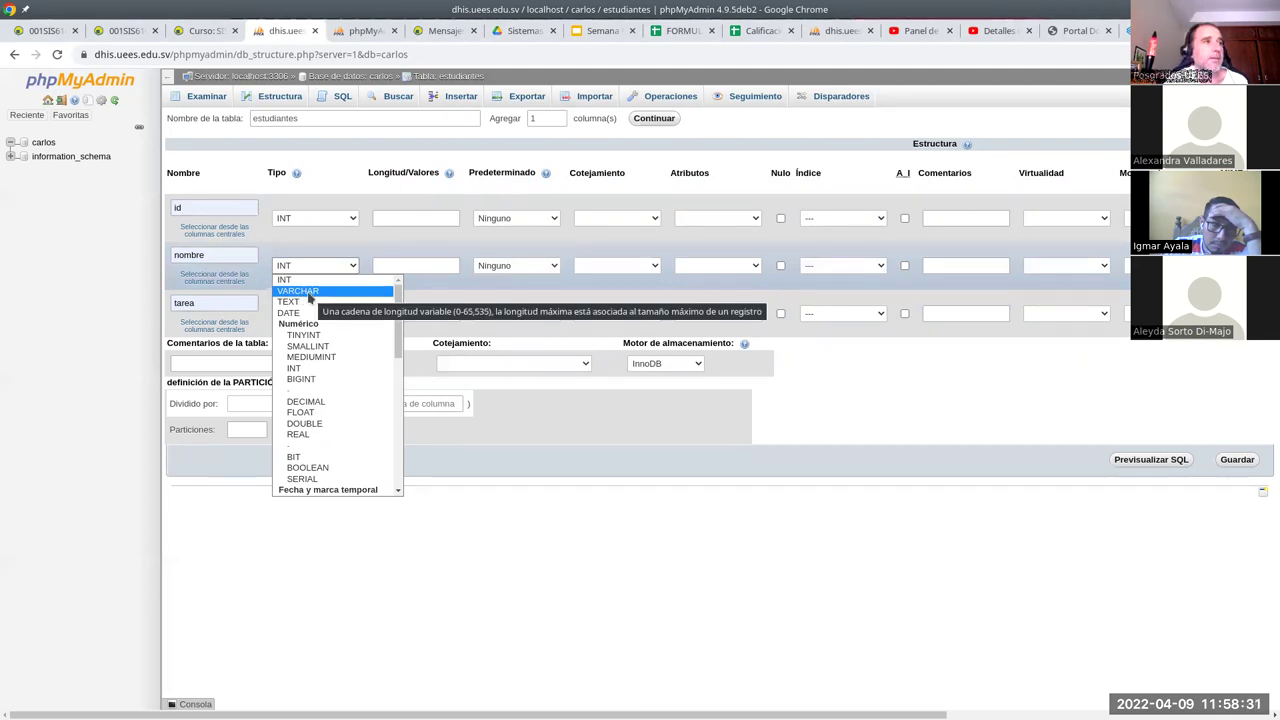
click(309, 292)
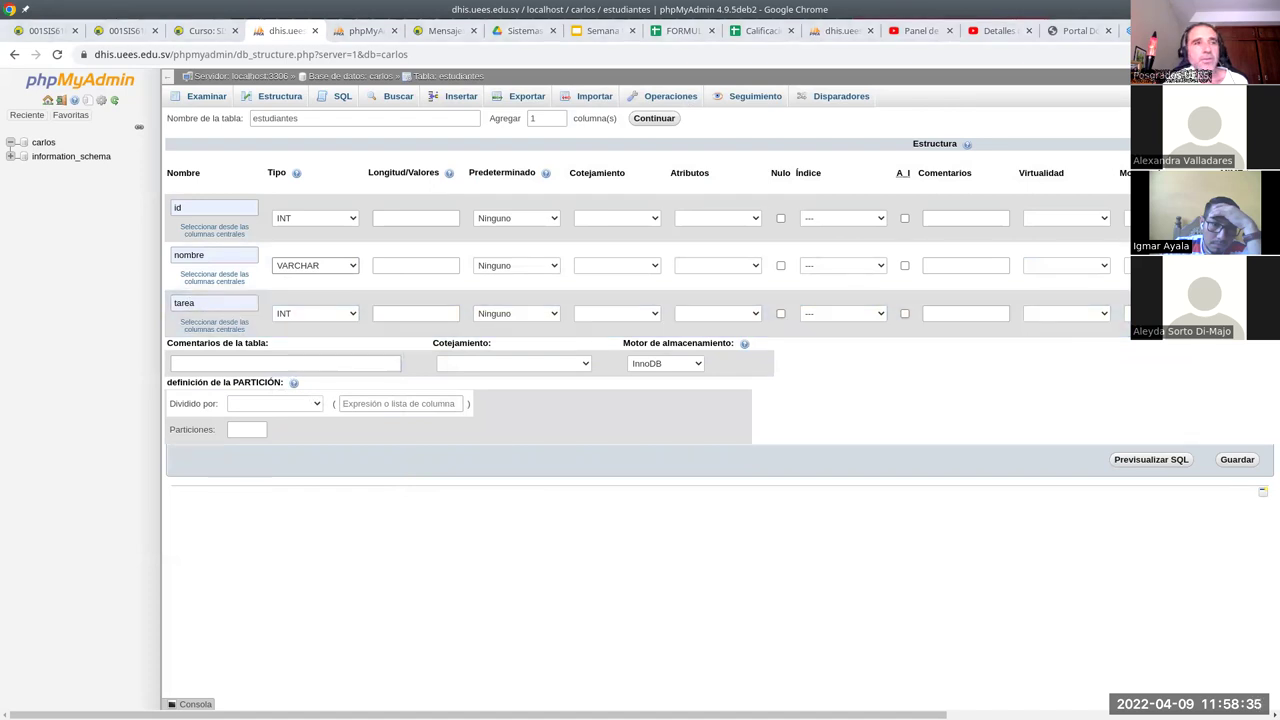
key(alt+Tab)
drag(674, 222, 659, 222)
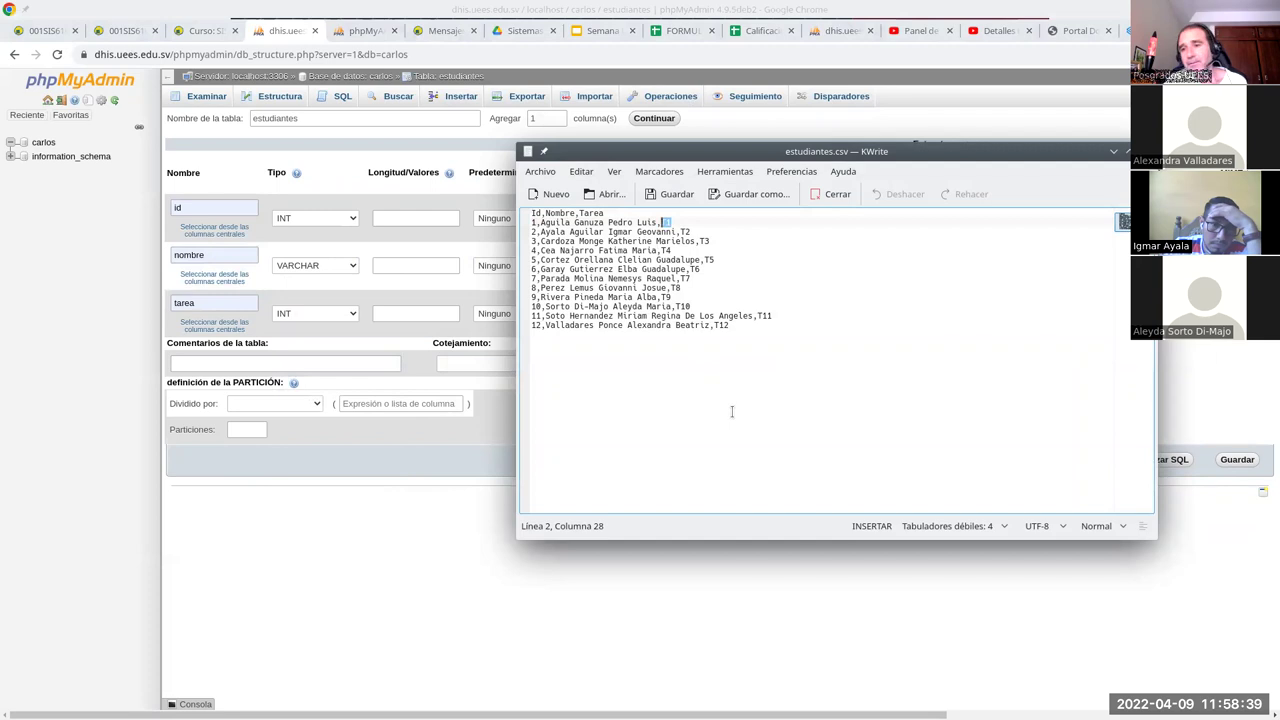
key(alt+Tab)
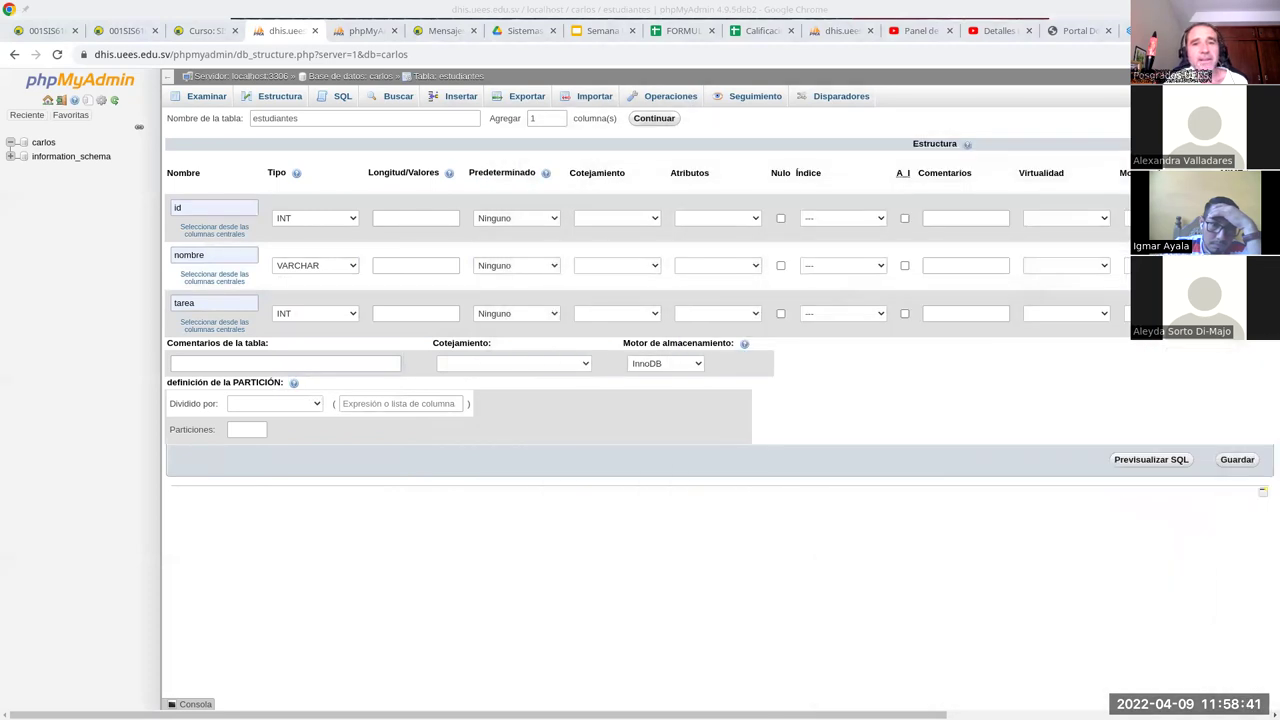
click(356, 316)
click(343, 344)
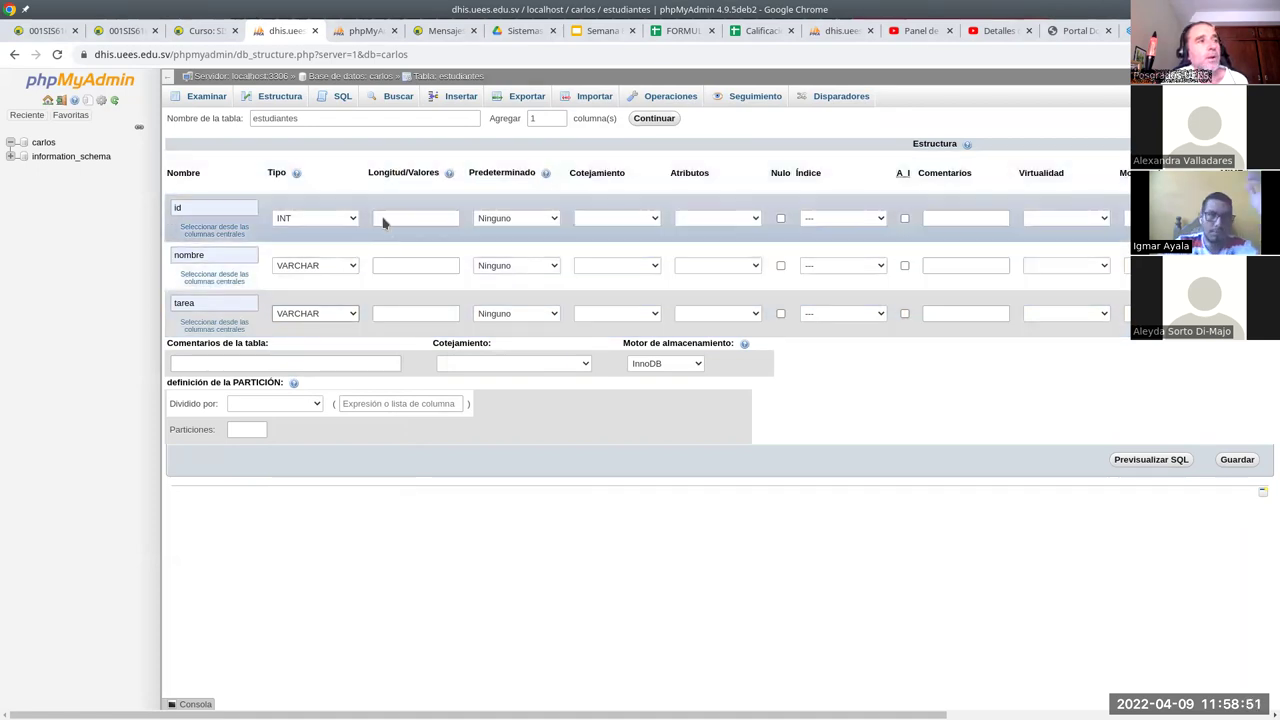
- Set the length of the nombre column to 80 and of the tarea column to 5
click(414, 268)
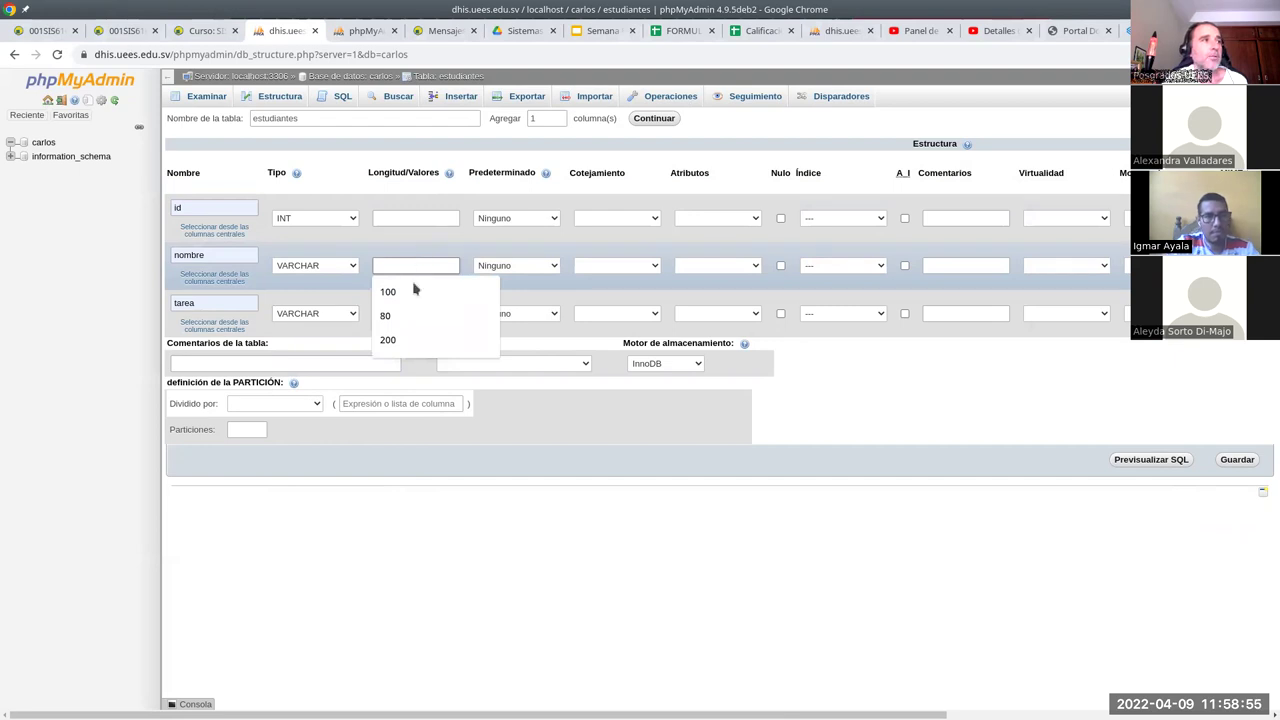
click(418, 318)
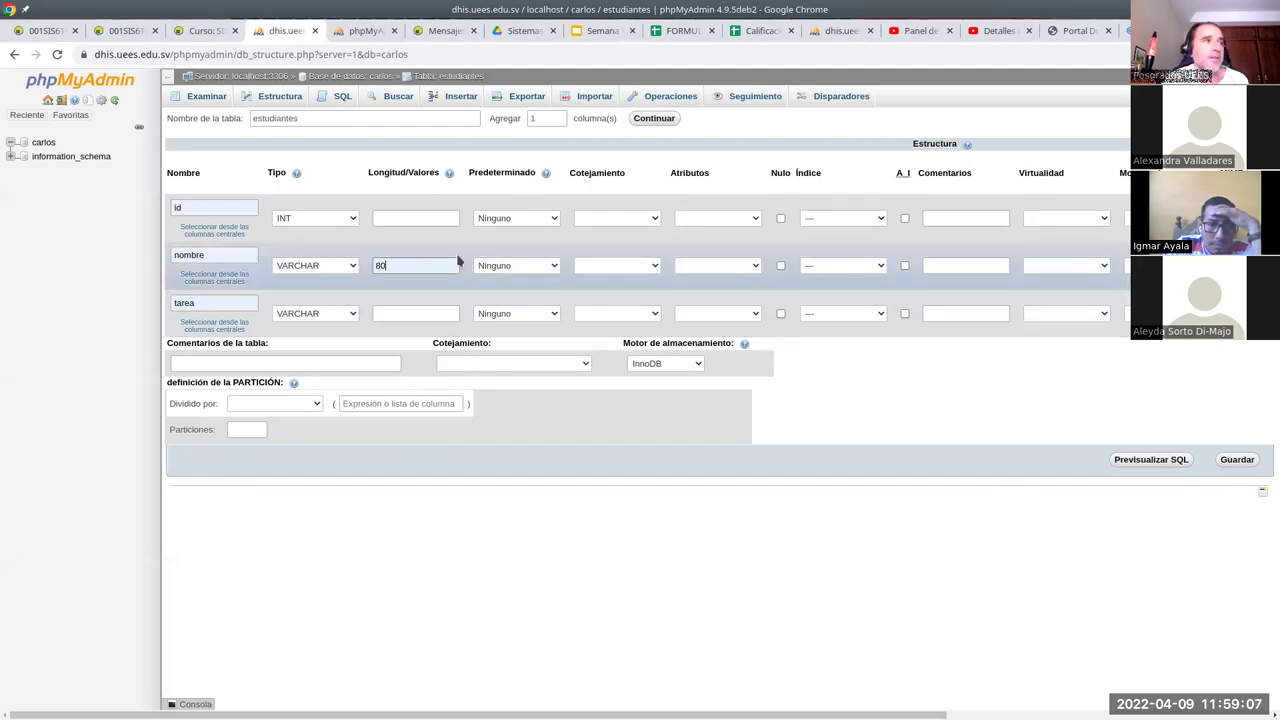
click(400, 313)
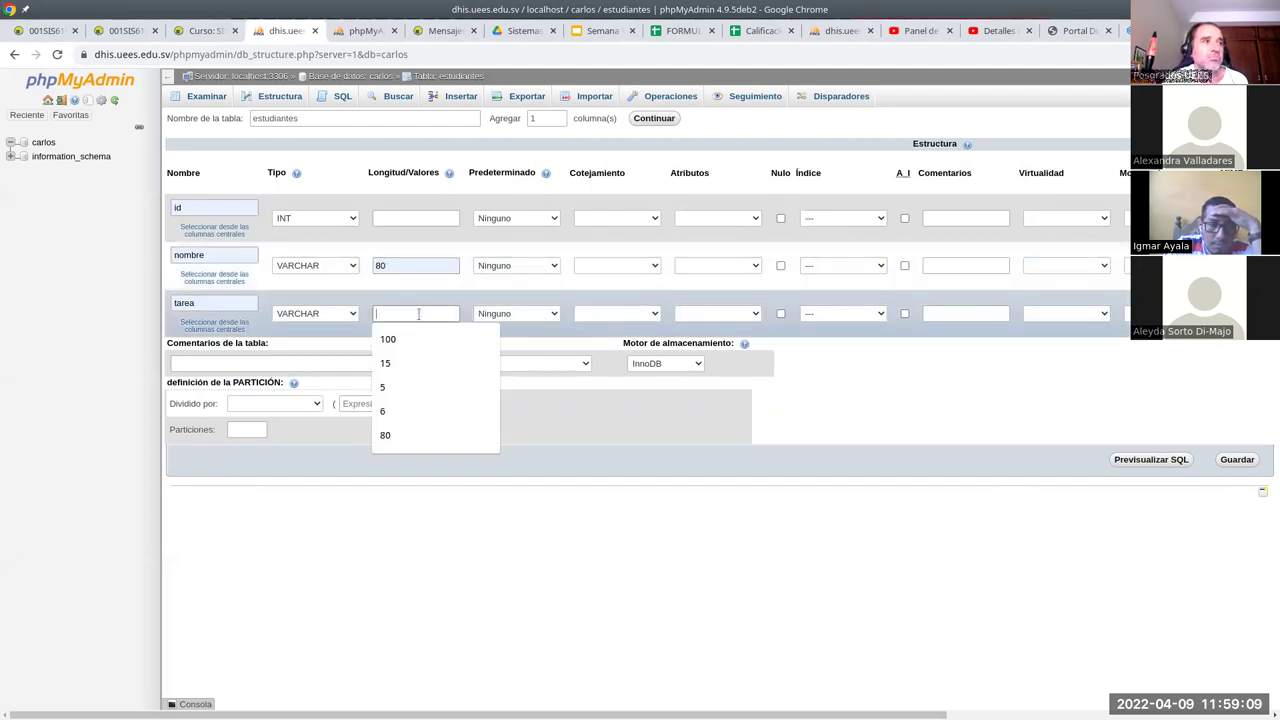
click(434, 386)
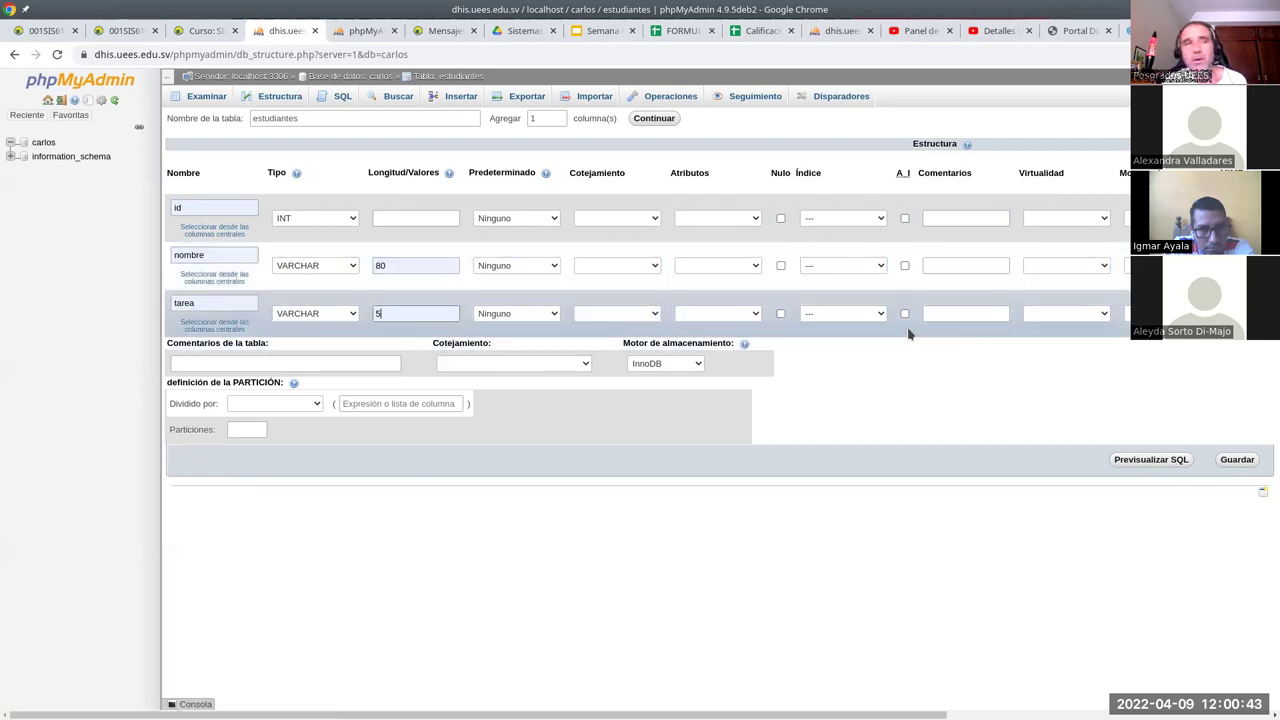
- Make the id column the PRIMARY index and save the estudiantes table
click(851, 220)
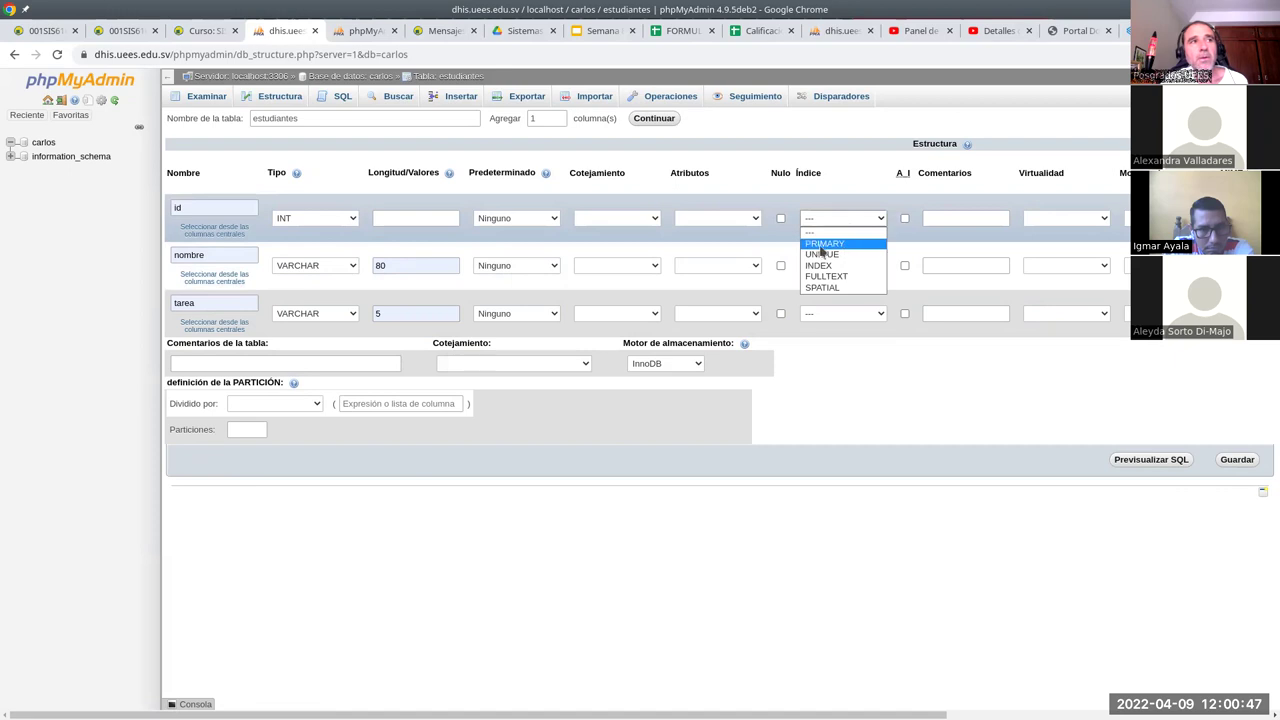
click(822, 244)
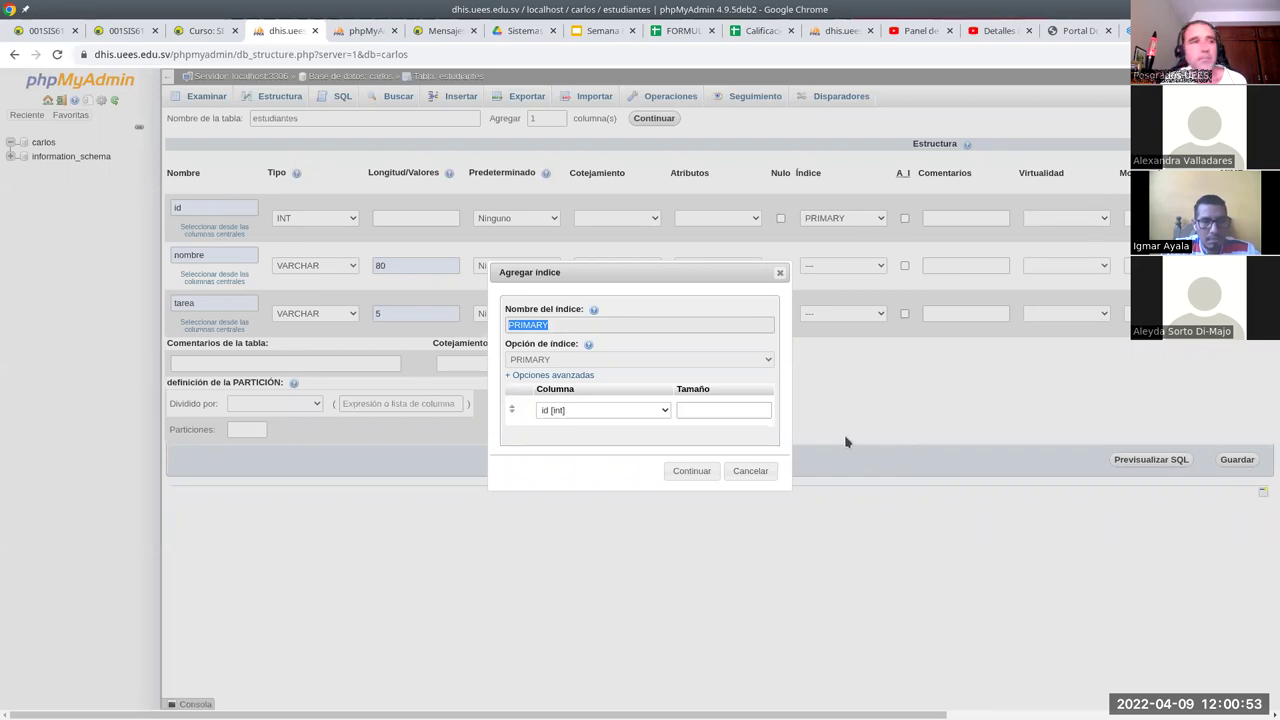
click(692, 471)
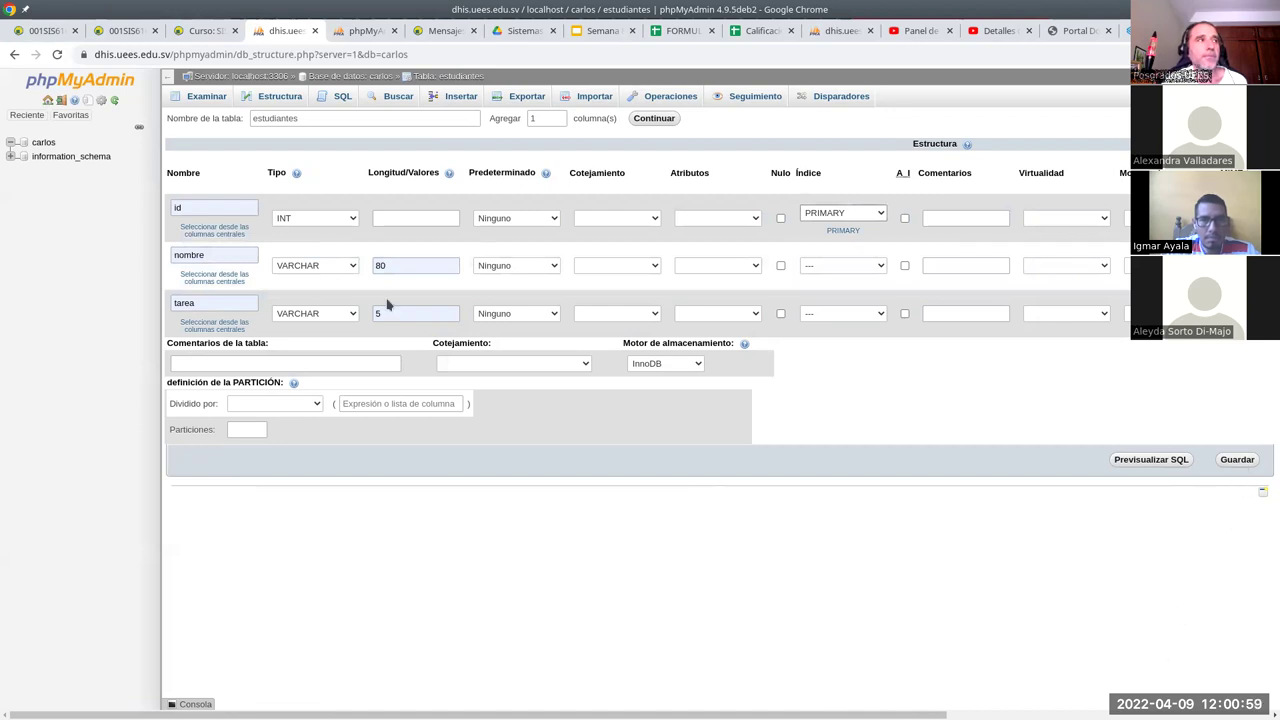
click(1244, 459)
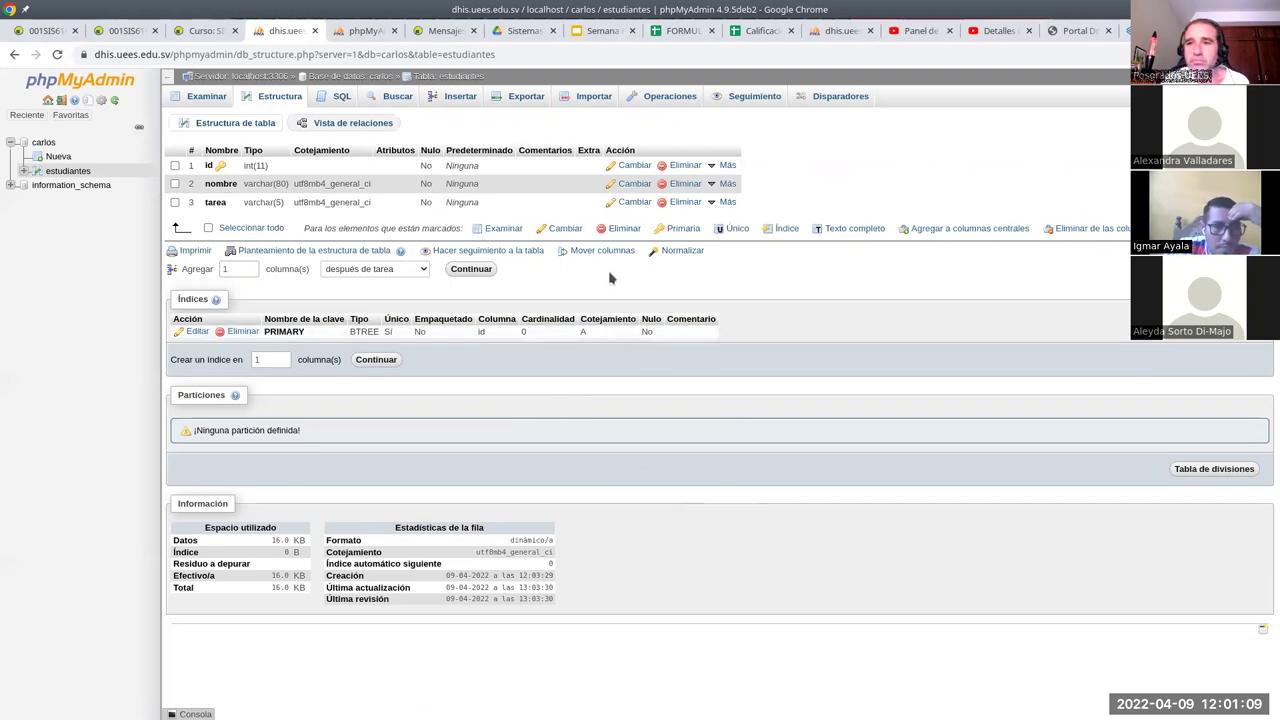
- Check estudiantes.csv in KWrite against the table structure and browse the rows of the estudiantes table
key(alt+Tab)
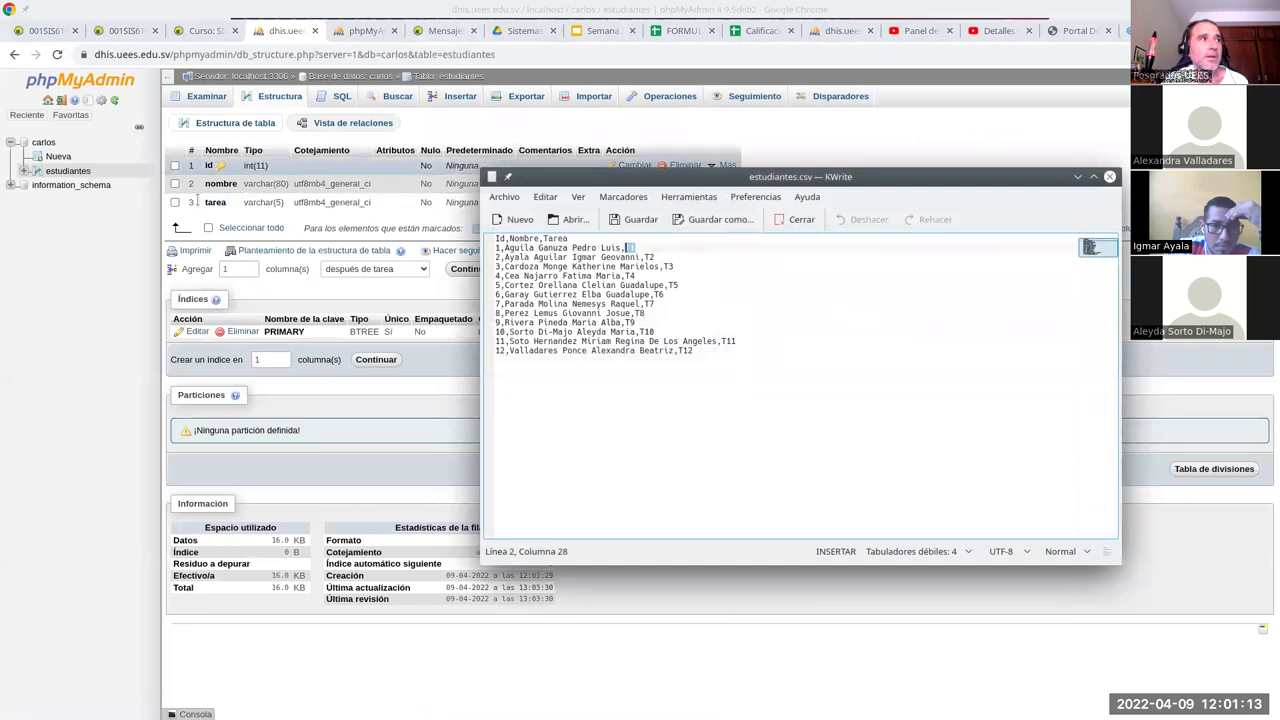
key(alt+Tab)
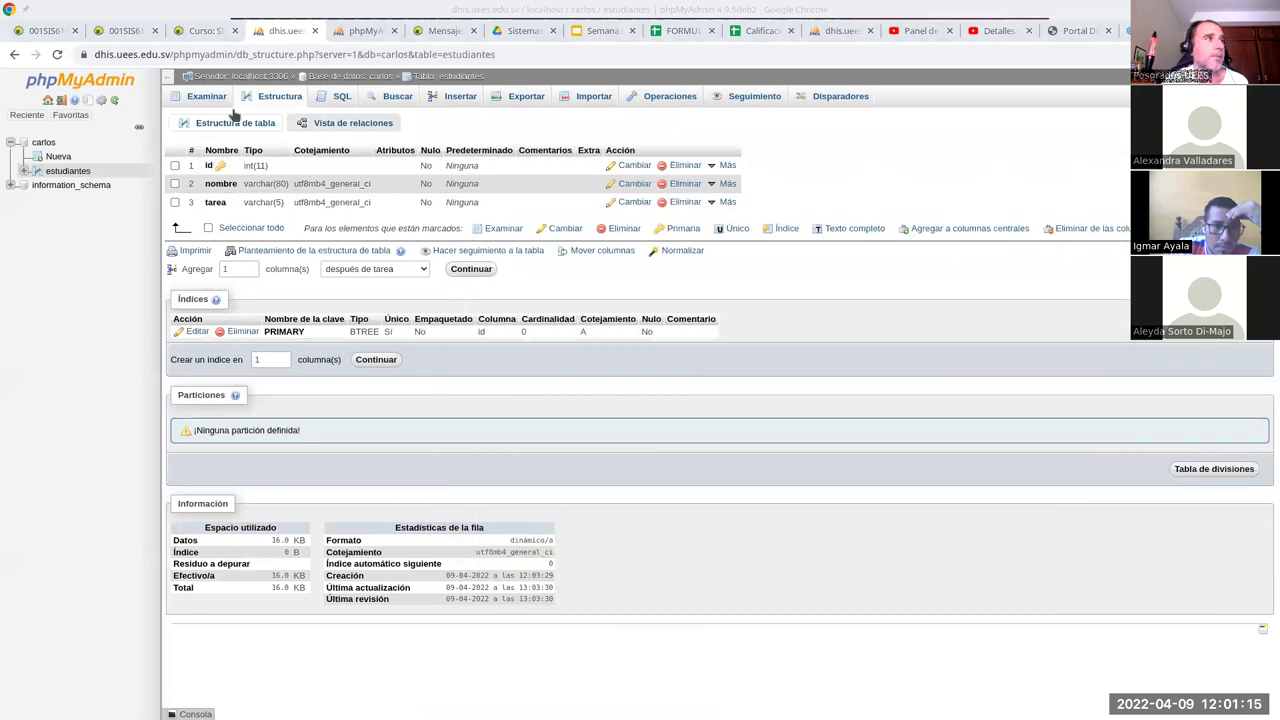
click(202, 97)
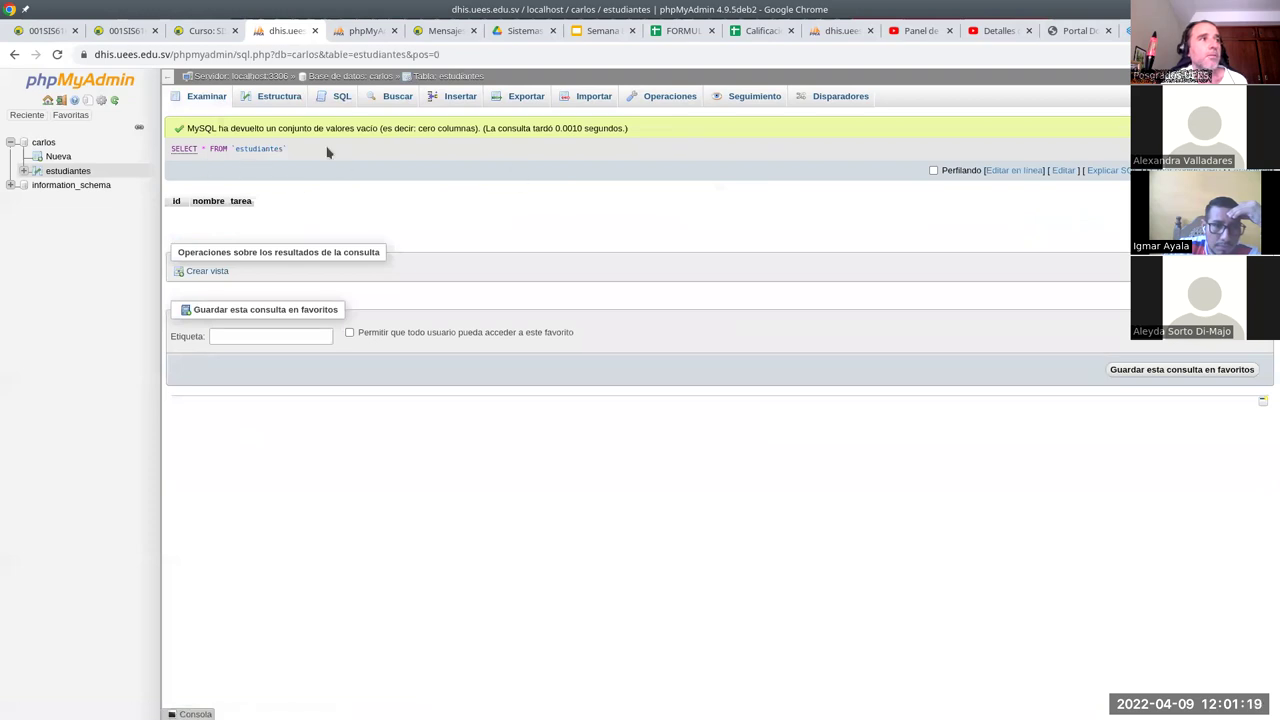
- Start an import into the estudiantes table and choose estudiantes.csv as the file, replacing the mistaken choice of tareas_estudiantes.csv
click(586, 102)
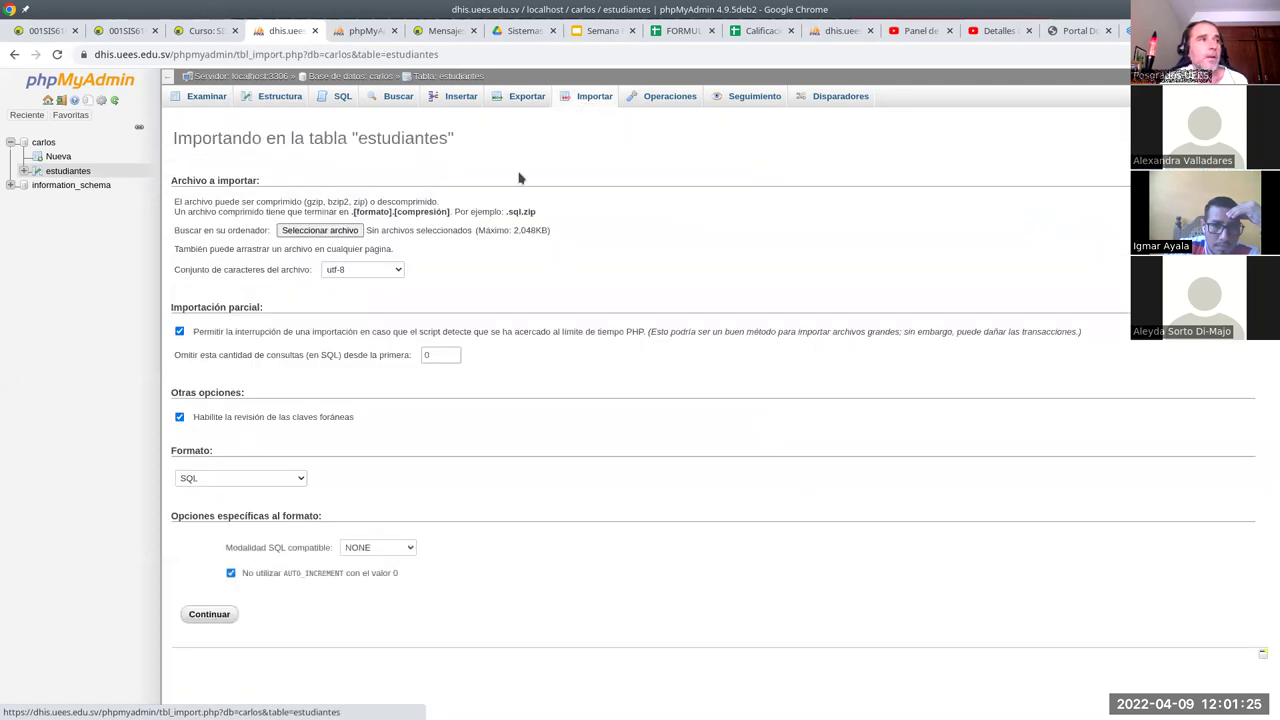
click(322, 233)
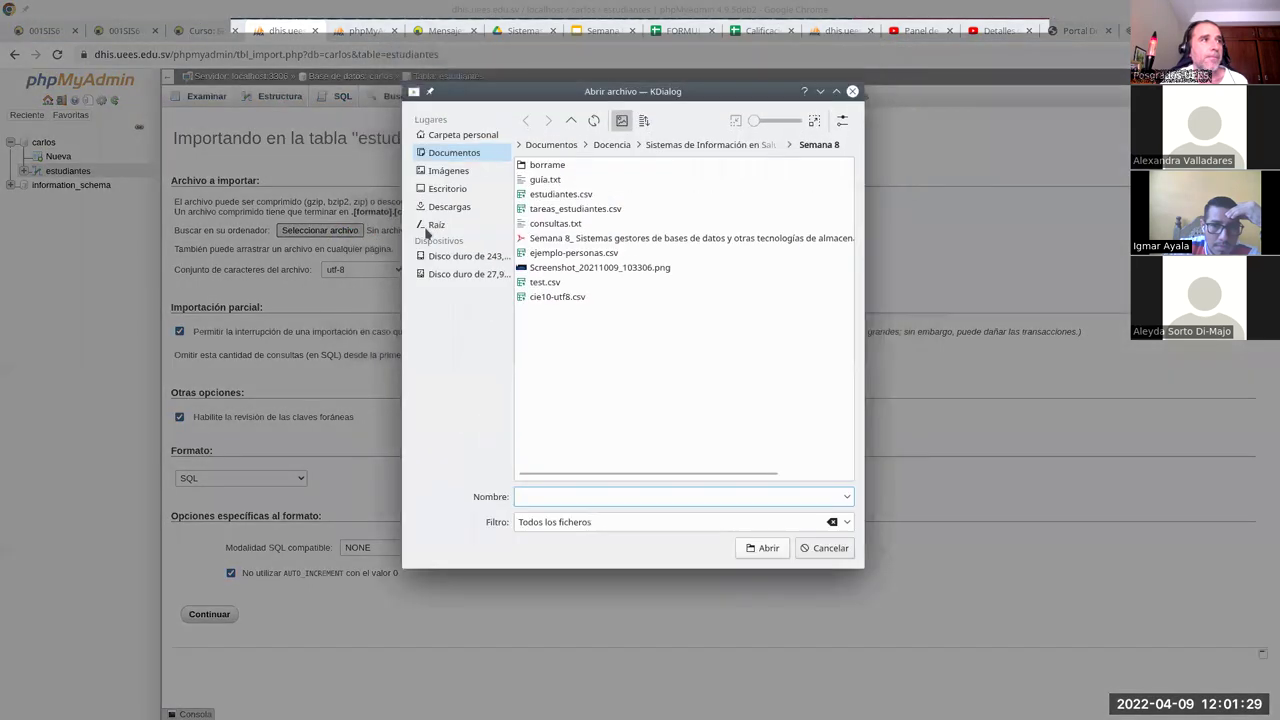
double_click(575, 208)
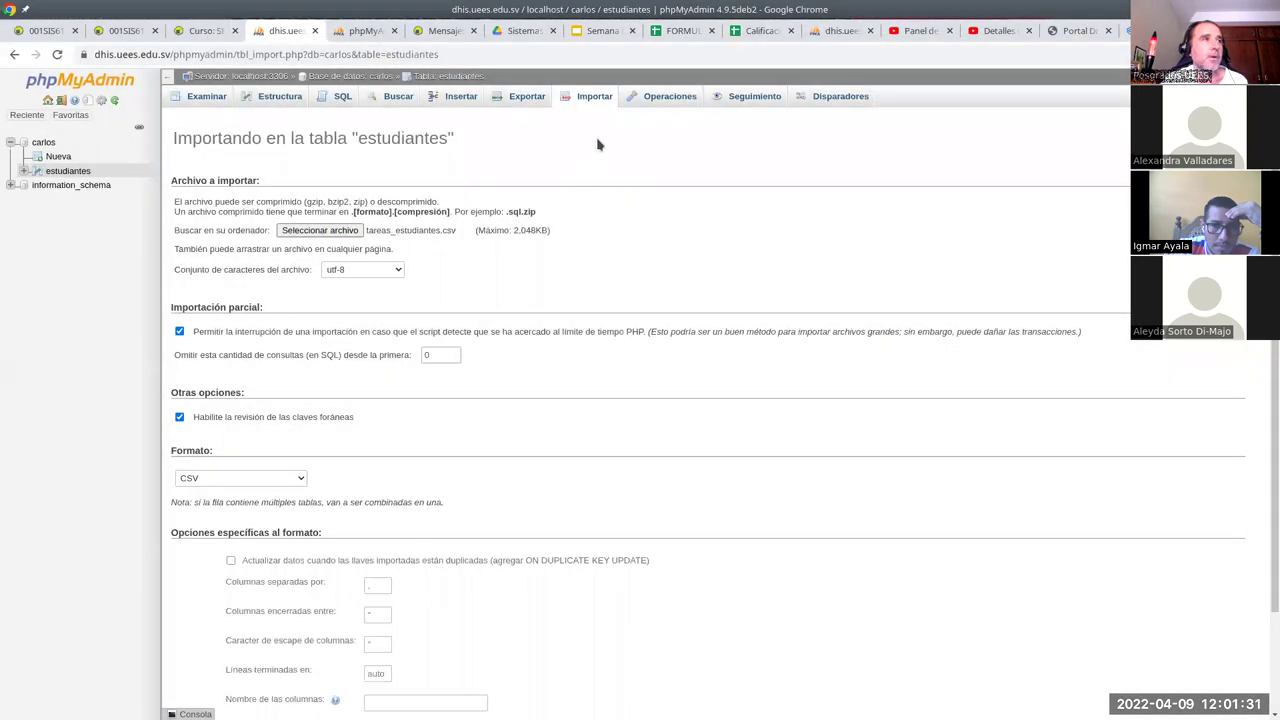
click(357, 232)
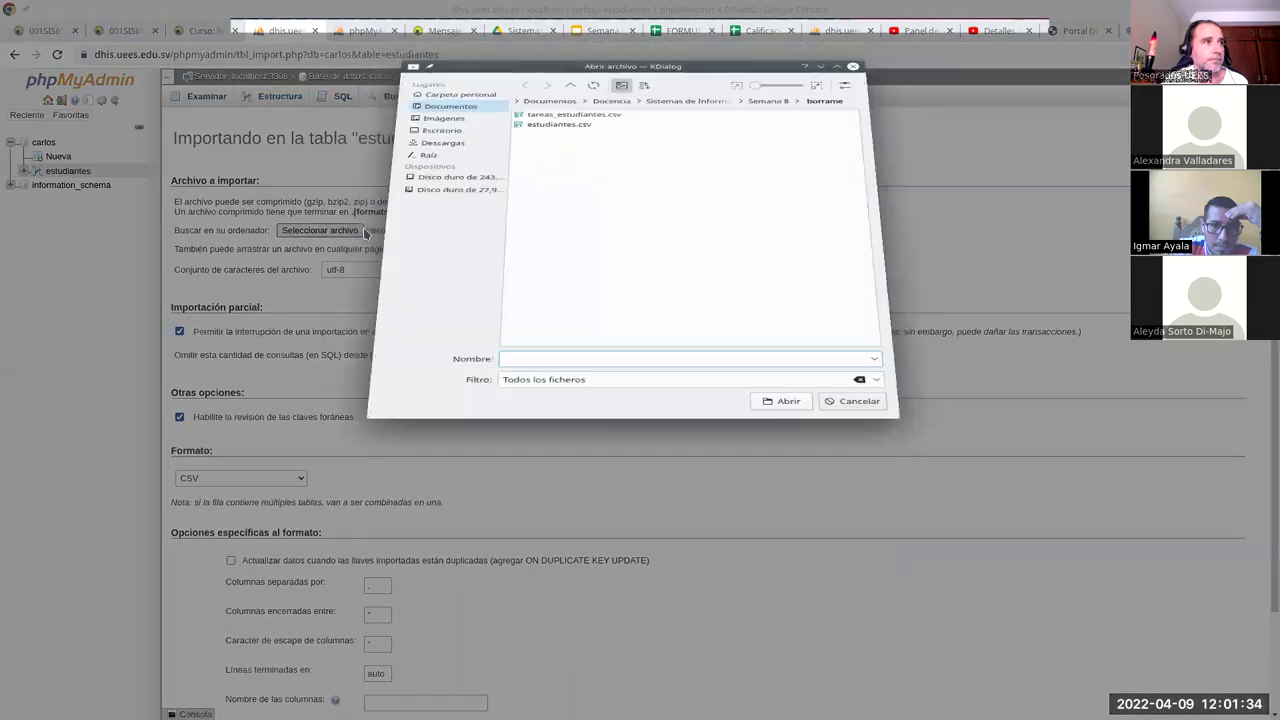
double_click(563, 182)
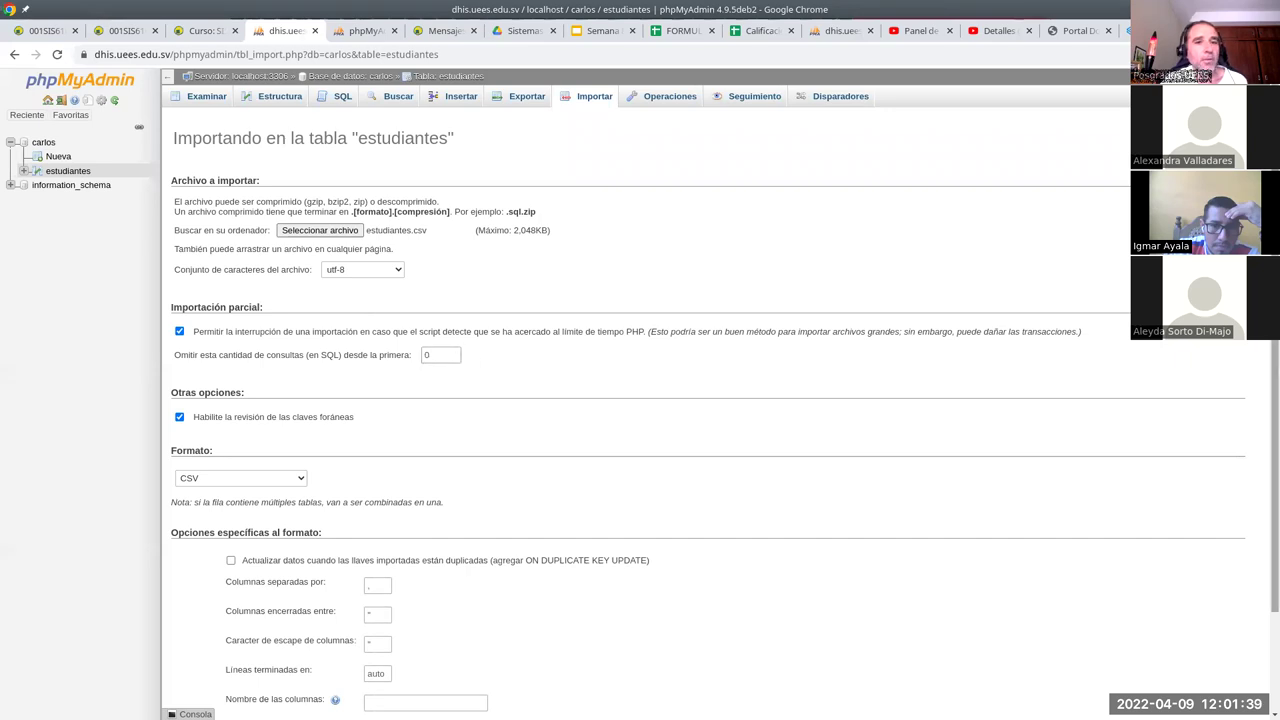
- Check the CSV separator and enclosure options against estudiantes.csv and try to run the import without skipping any queries
key(alt+Tab)
drag(757, 257, 1014, 329)
key(alt+Tab)
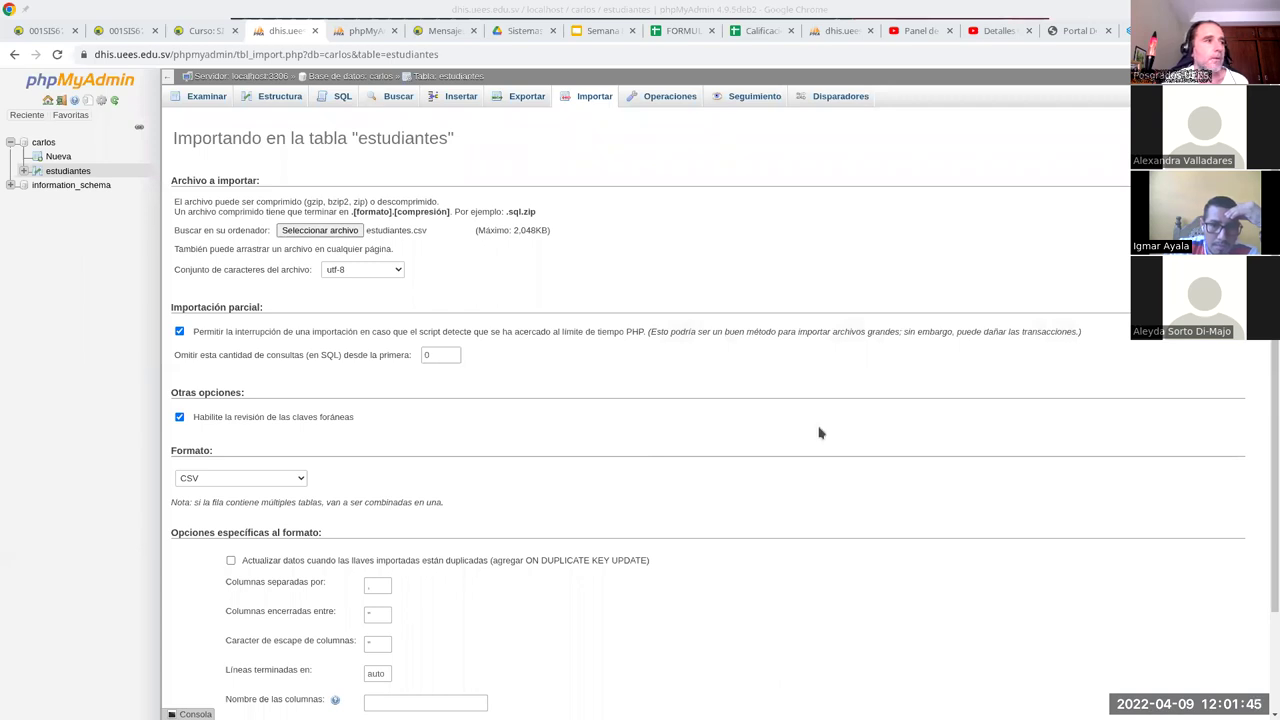
scroll(837, 434, down, 3)
click(376, 467)
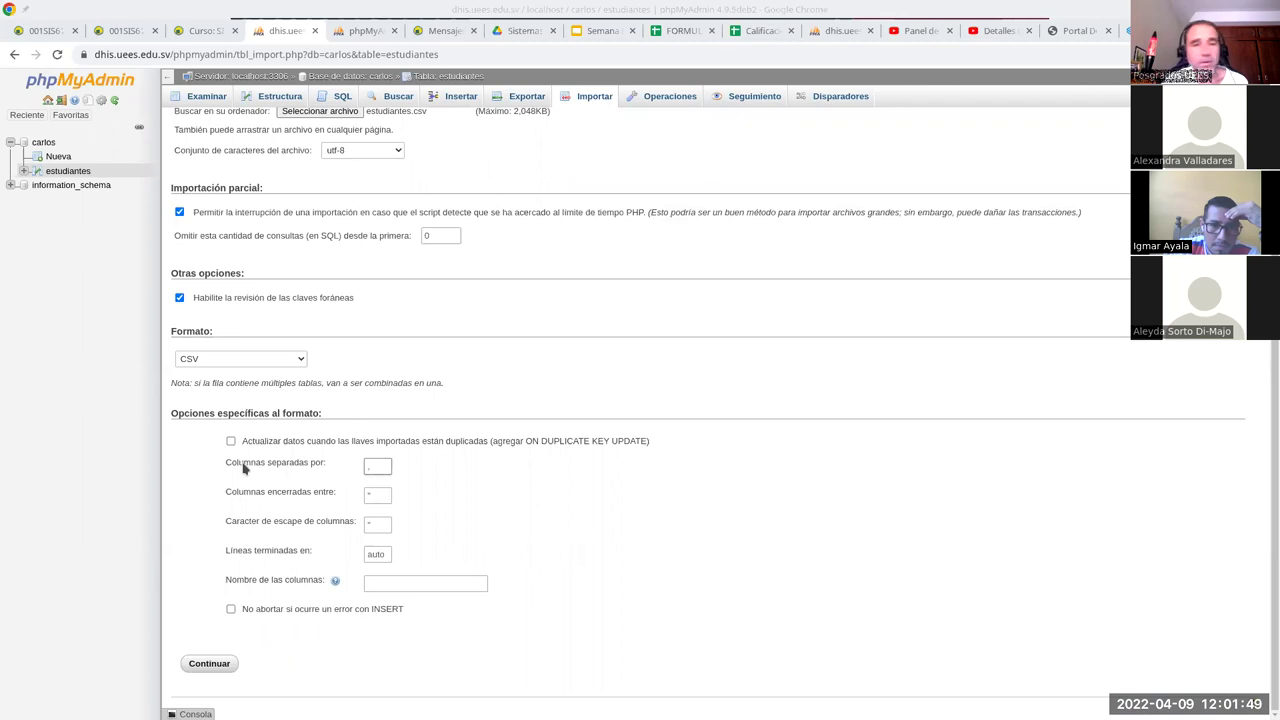
click(377, 494)
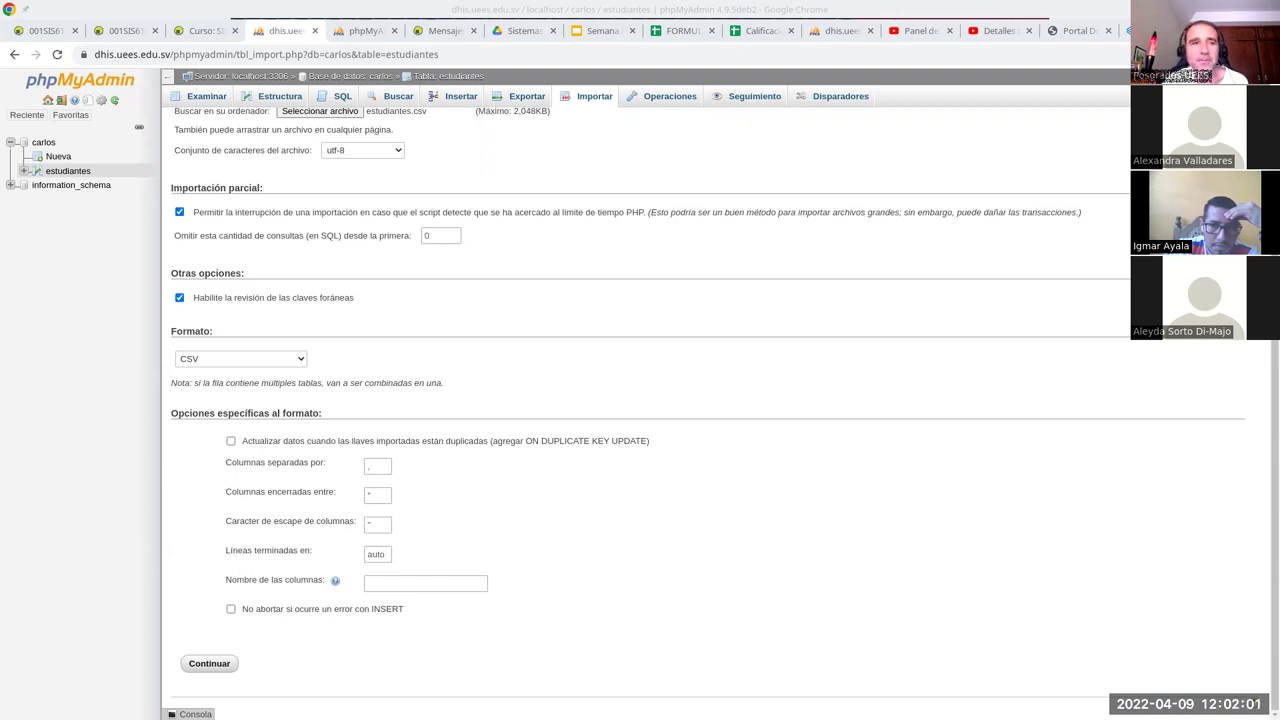
key(alt+Tab)
key(alt+Tab)
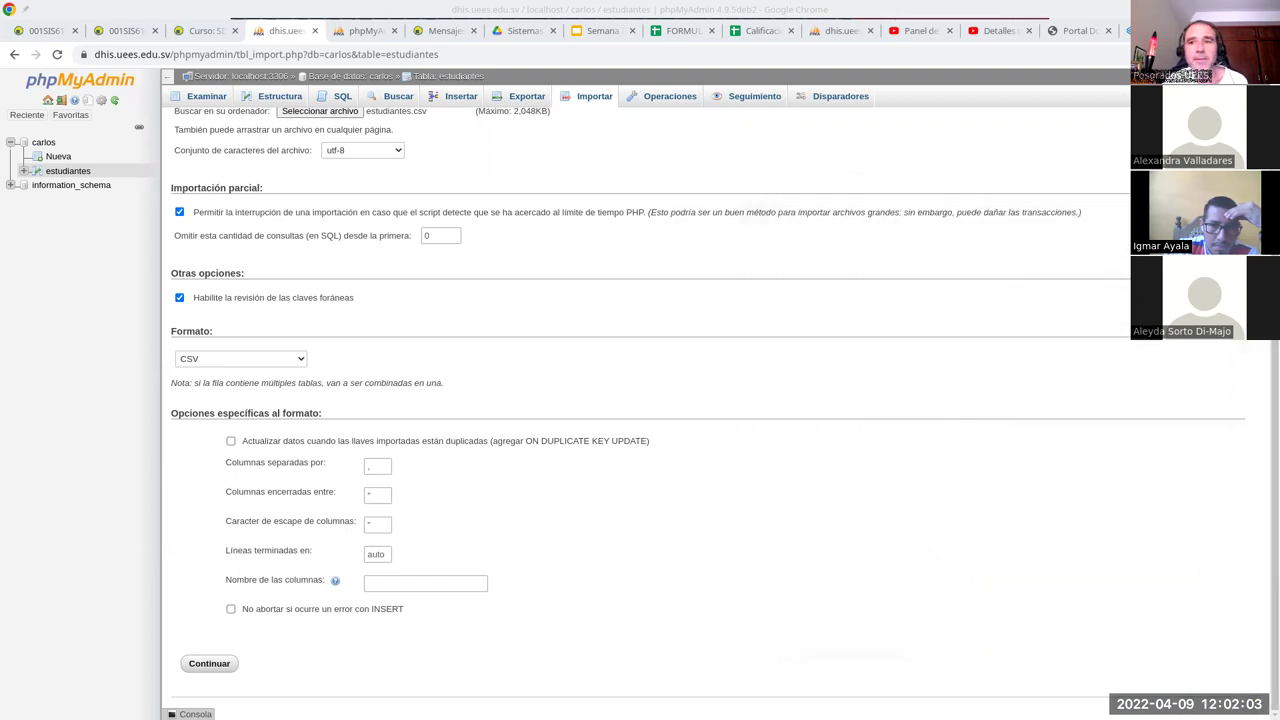
click(215, 666)
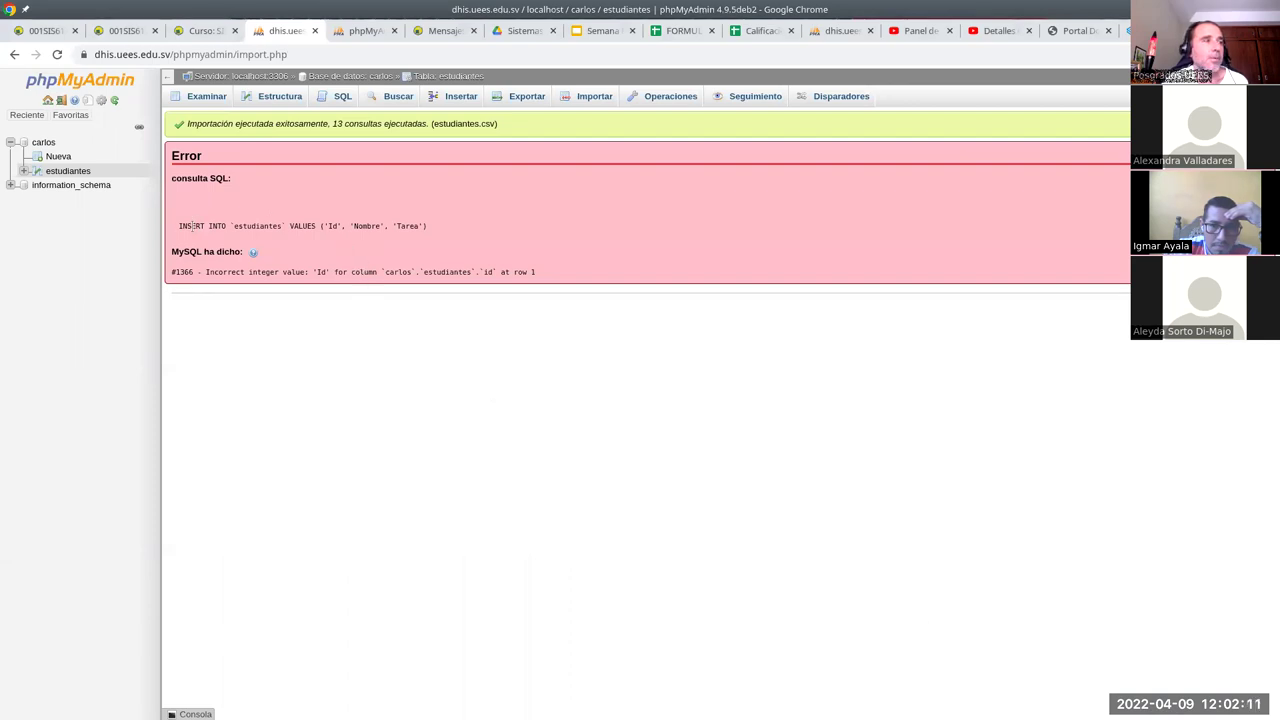
- Examine the import error about the id value and compare it with the header line of estudiantes.csv in KWrite
drag(325, 226, 342, 226)
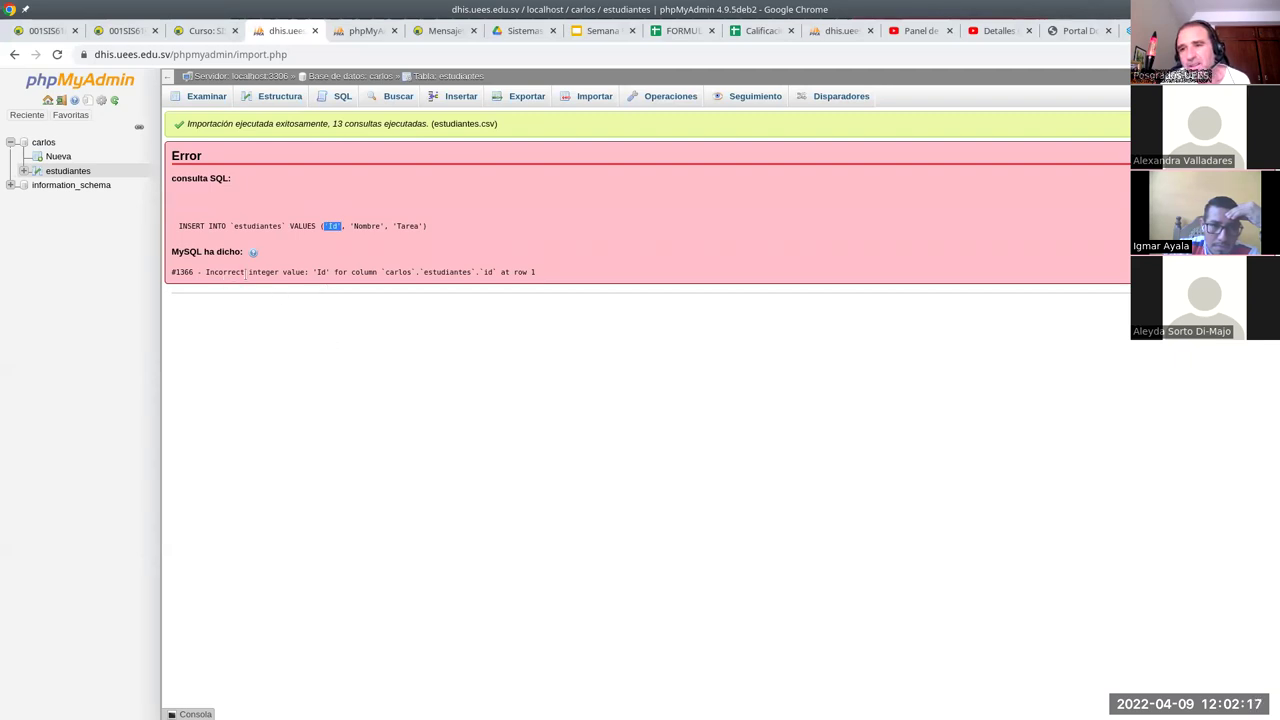
drag(202, 271, 306, 280)
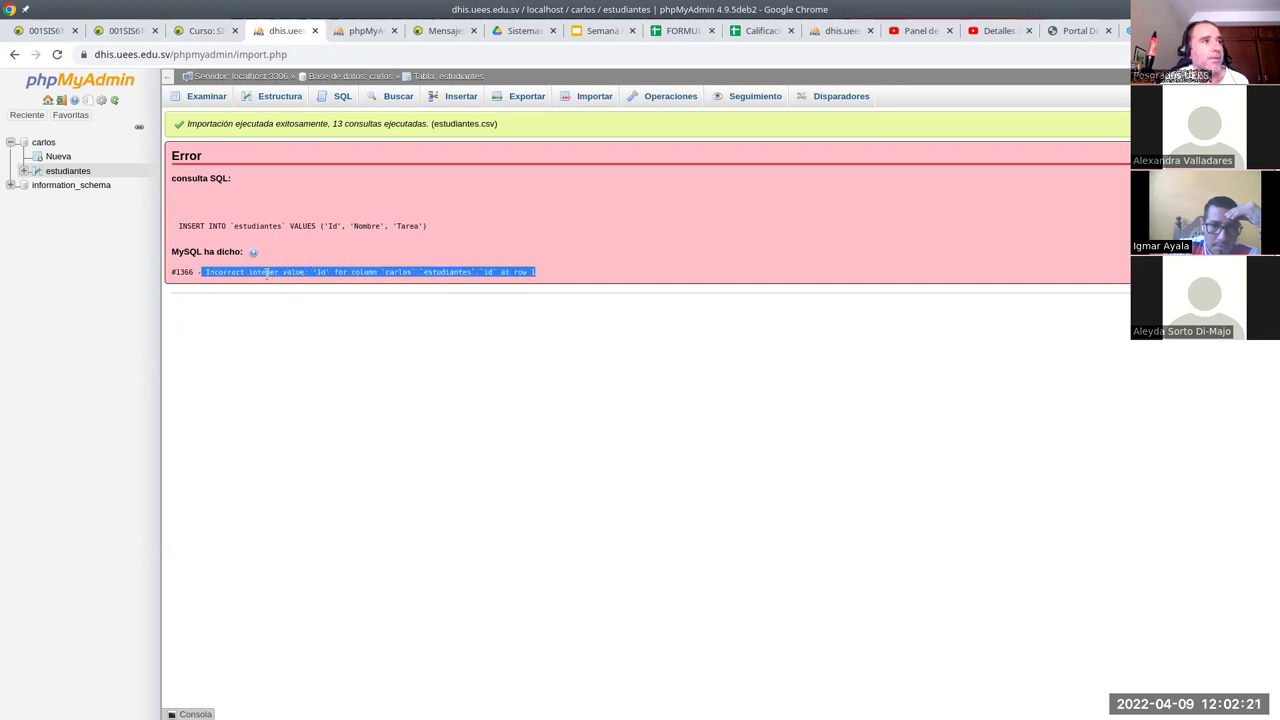
click(322, 272)
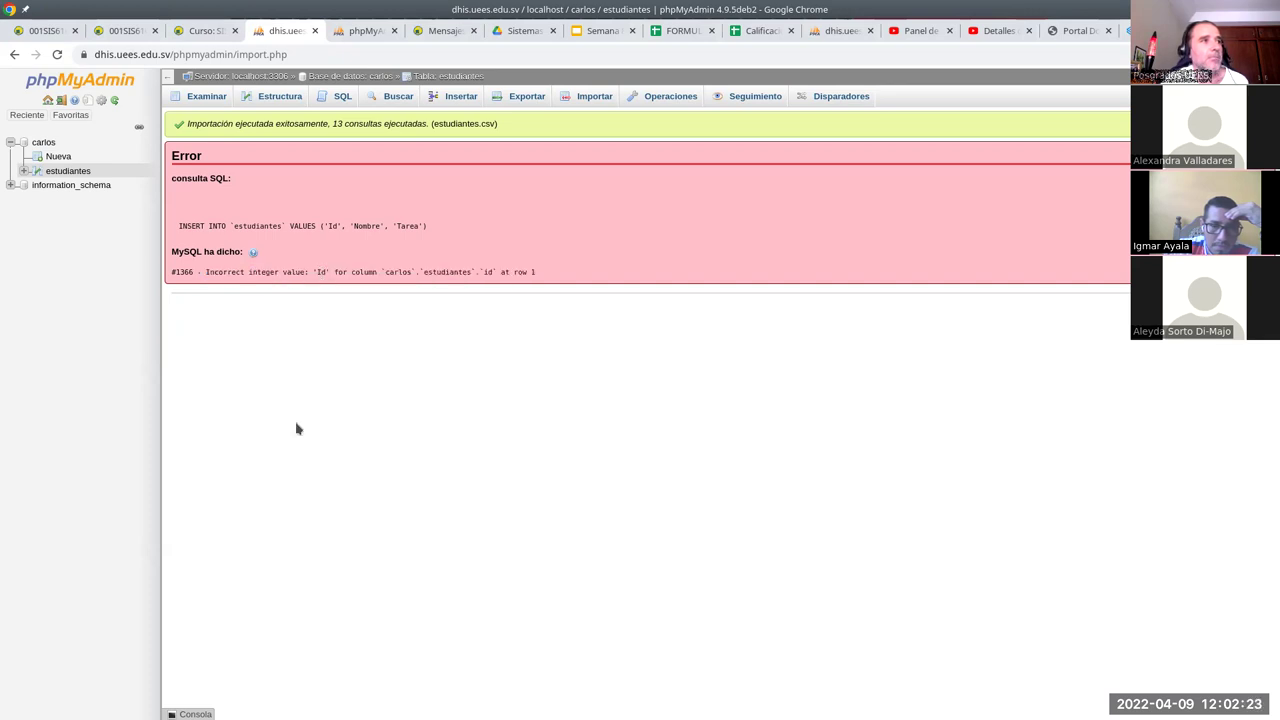
key(alt+Tab)
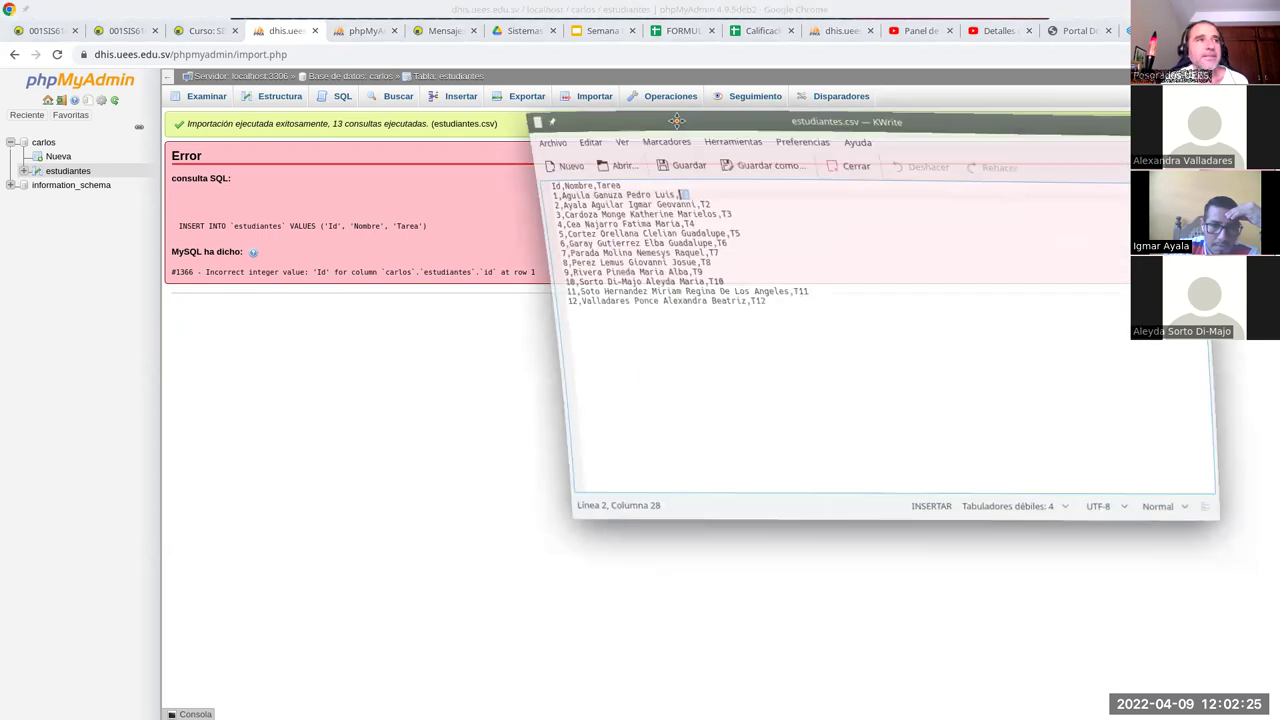
click(368, 209)
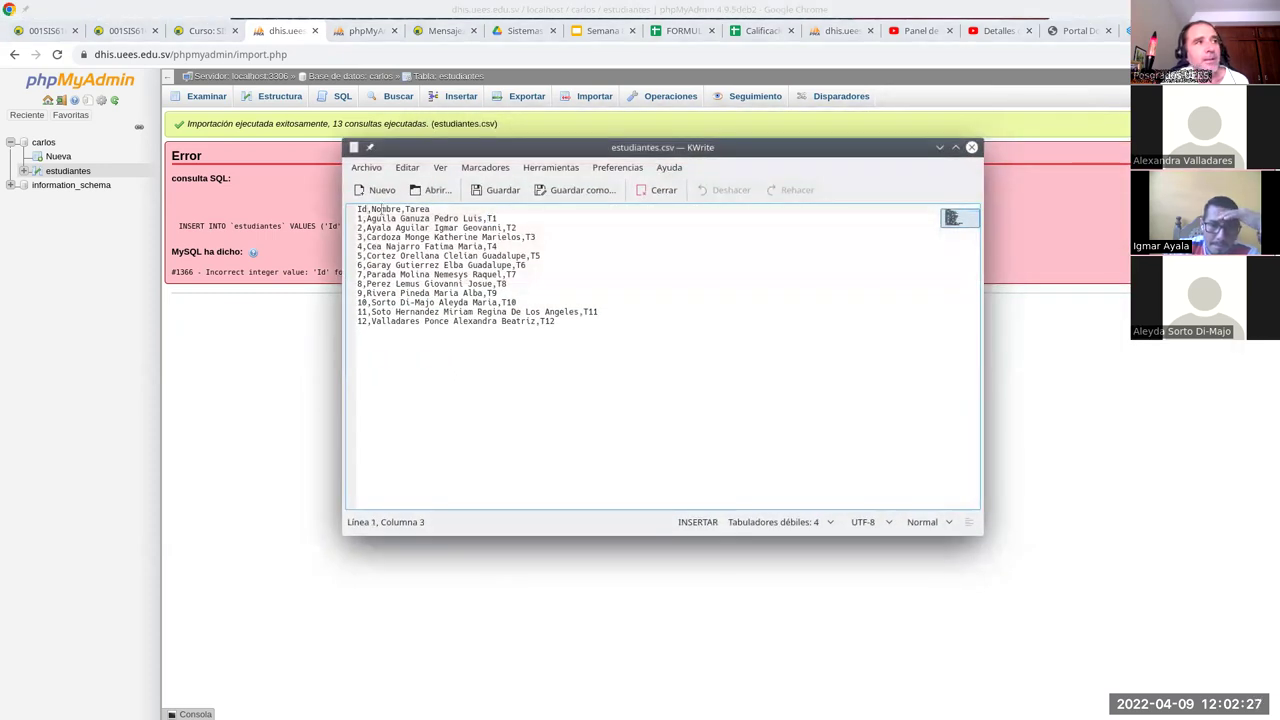
drag(368, 209, 357, 209)
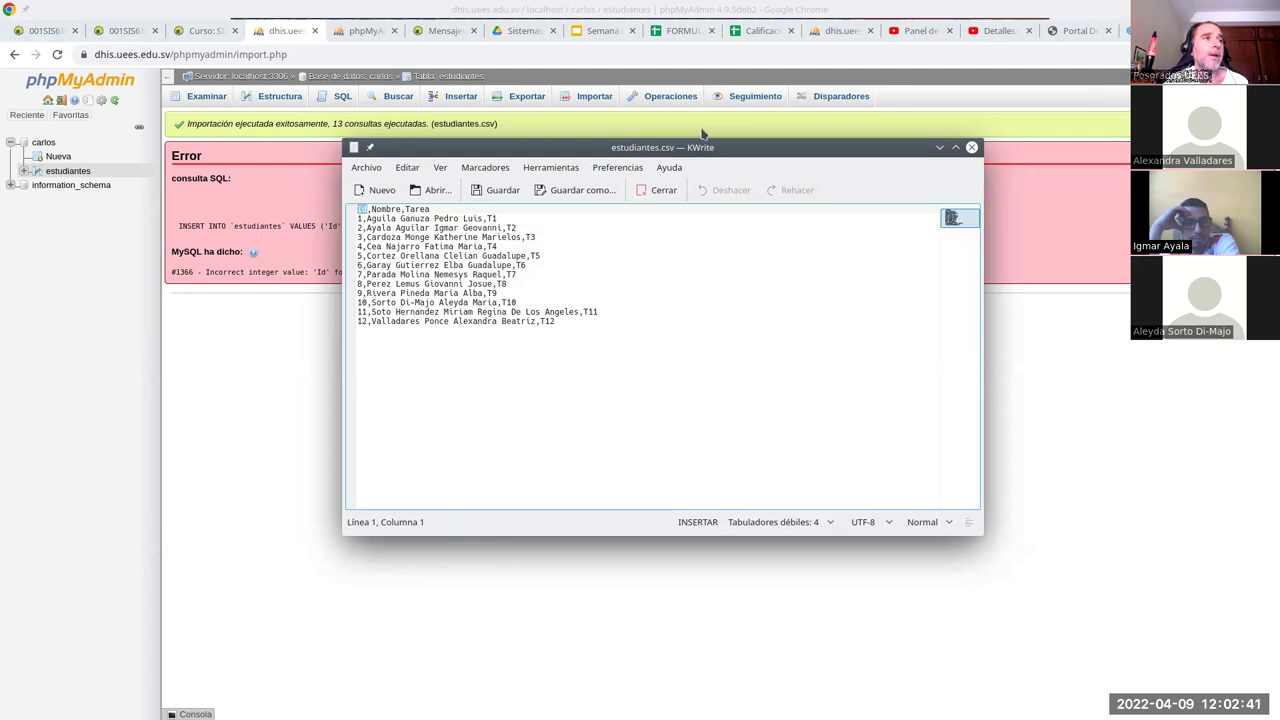
drag(432, 210, 311, 214)
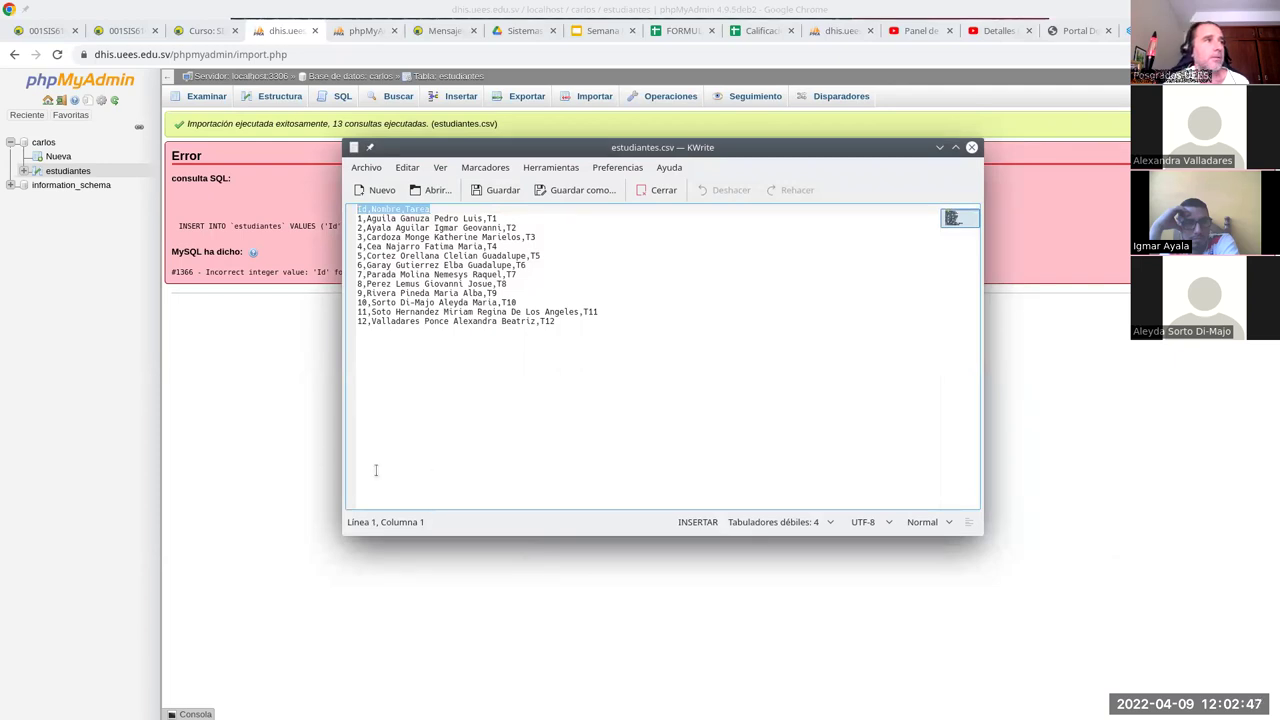
- Import estudiantes.csv into the estudiantes table, skipping the first 1 query, and browse the imported rows
click(305, 446)
click(584, 99)
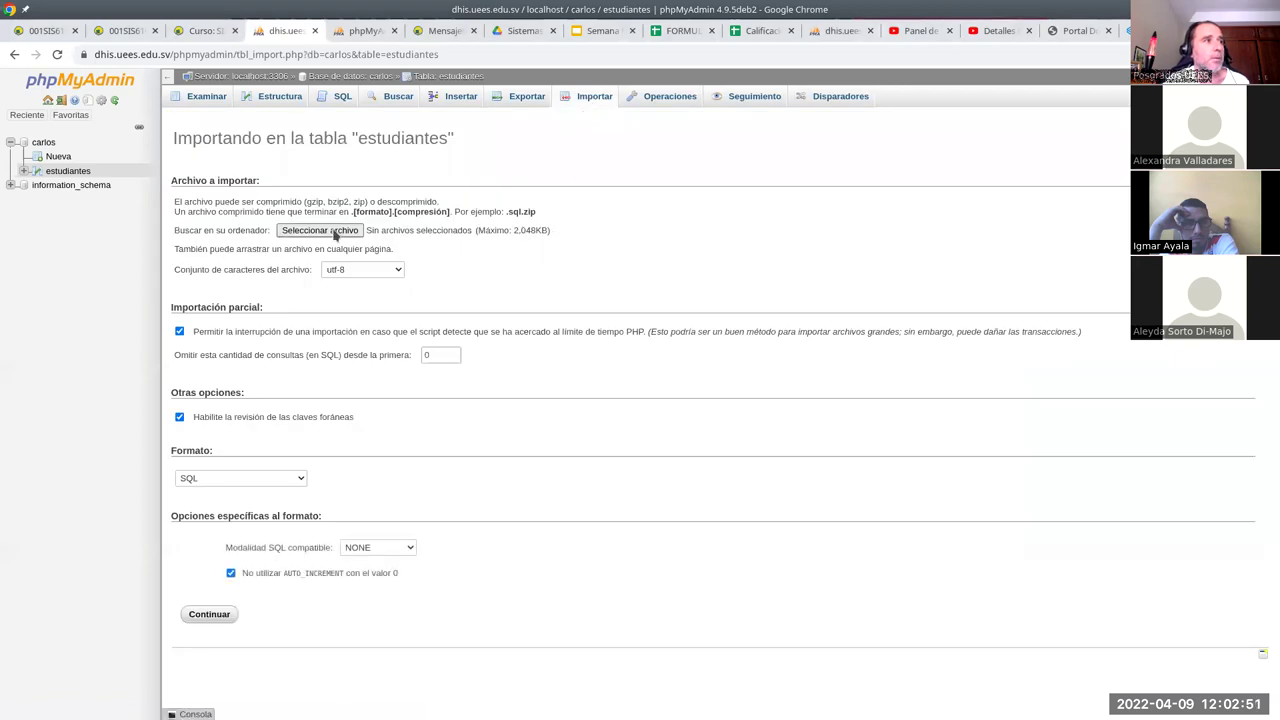
click(354, 235)
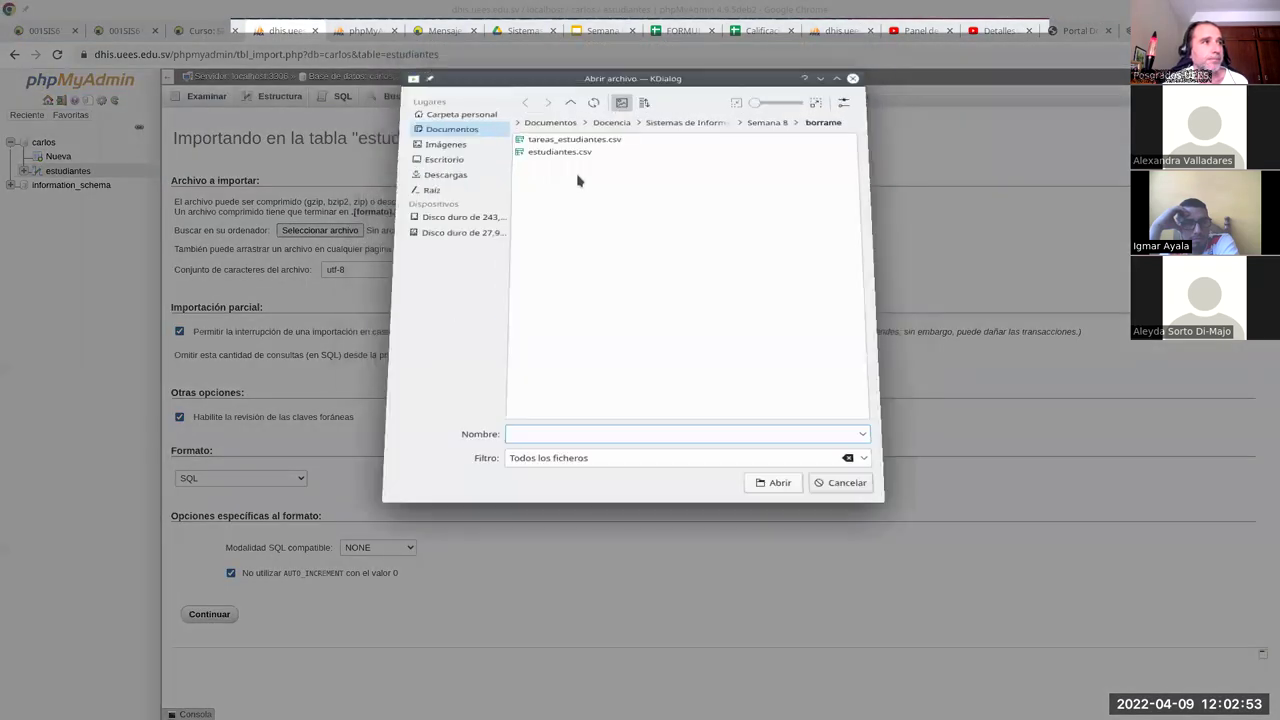
double_click(575, 181)
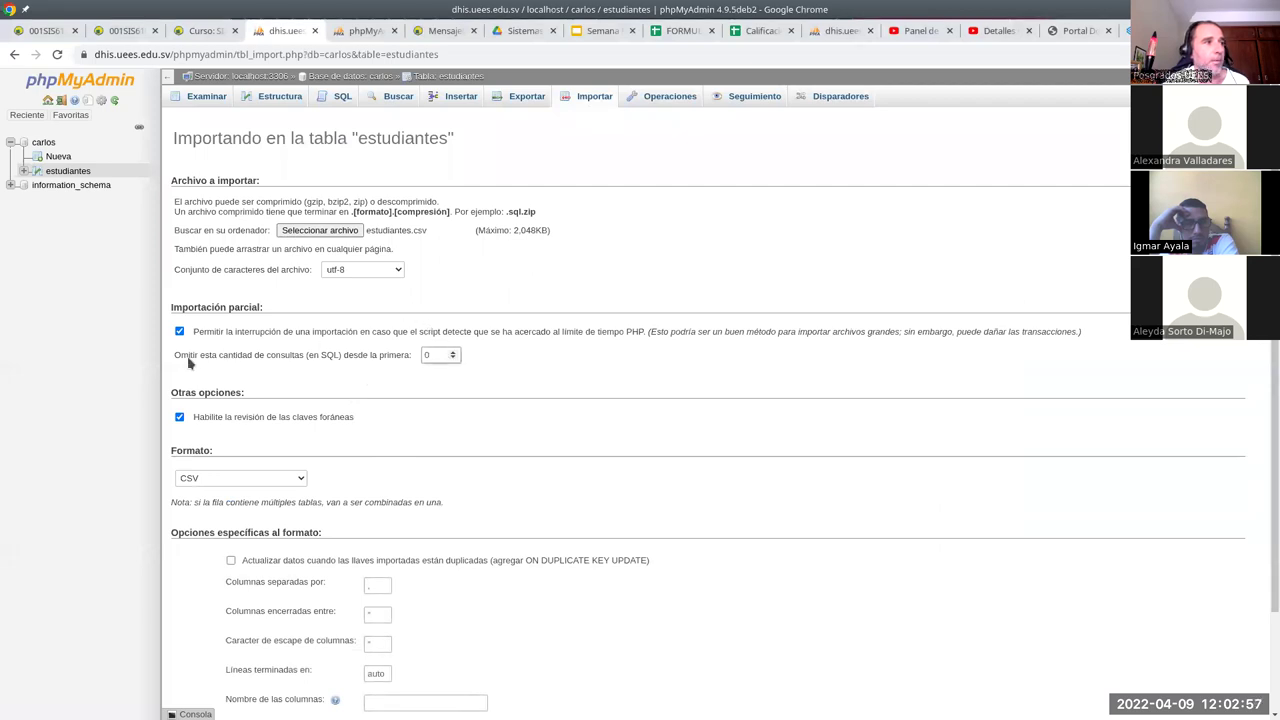
click(452, 351)
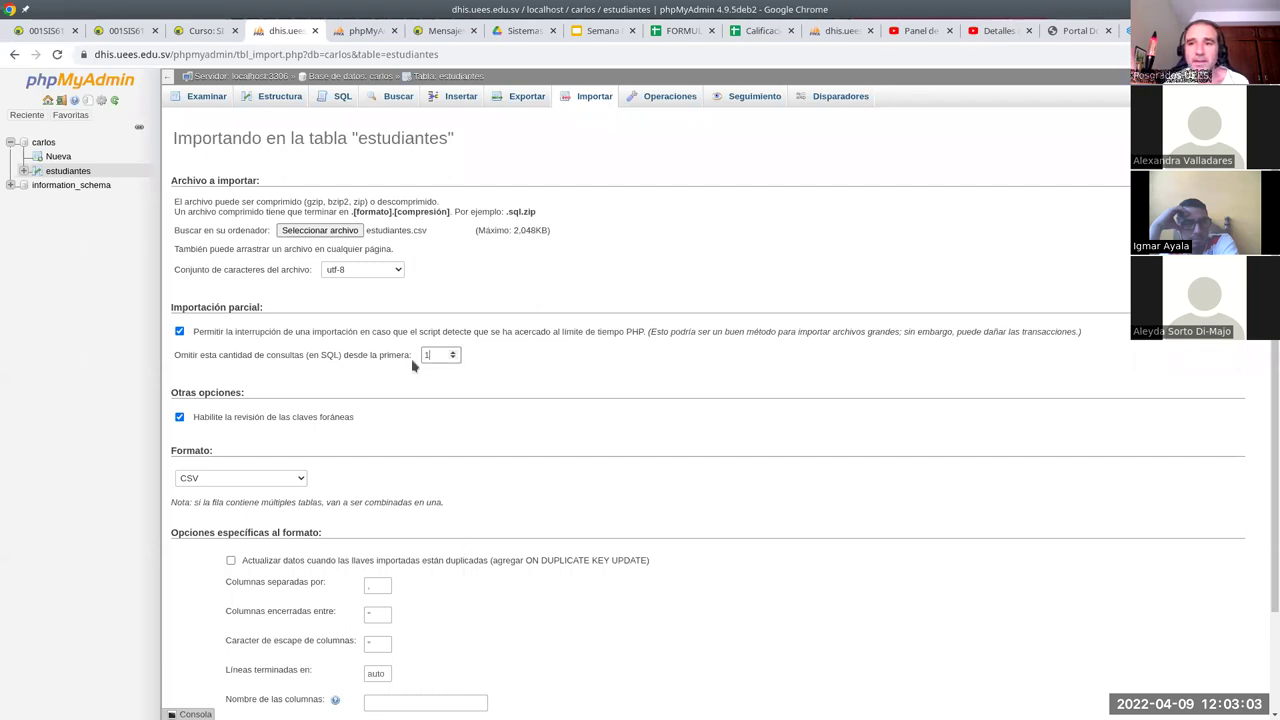
scroll(464, 455, down, 3)
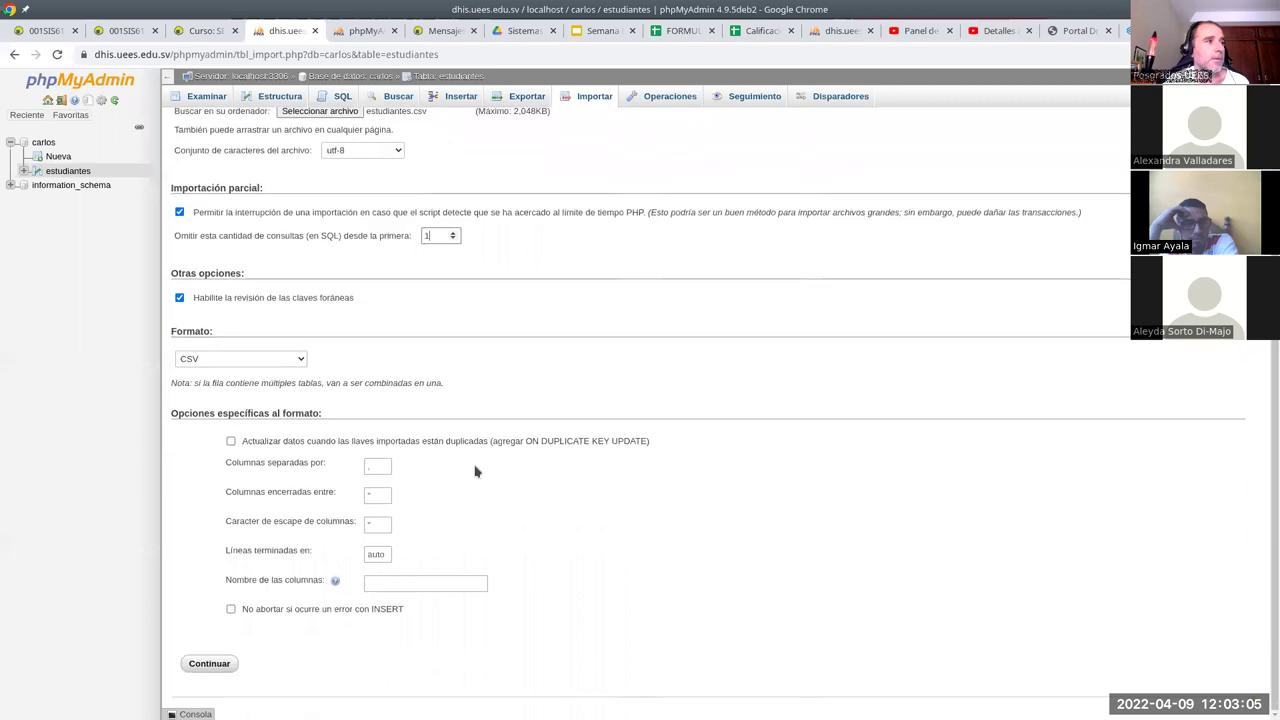
click(221, 667)
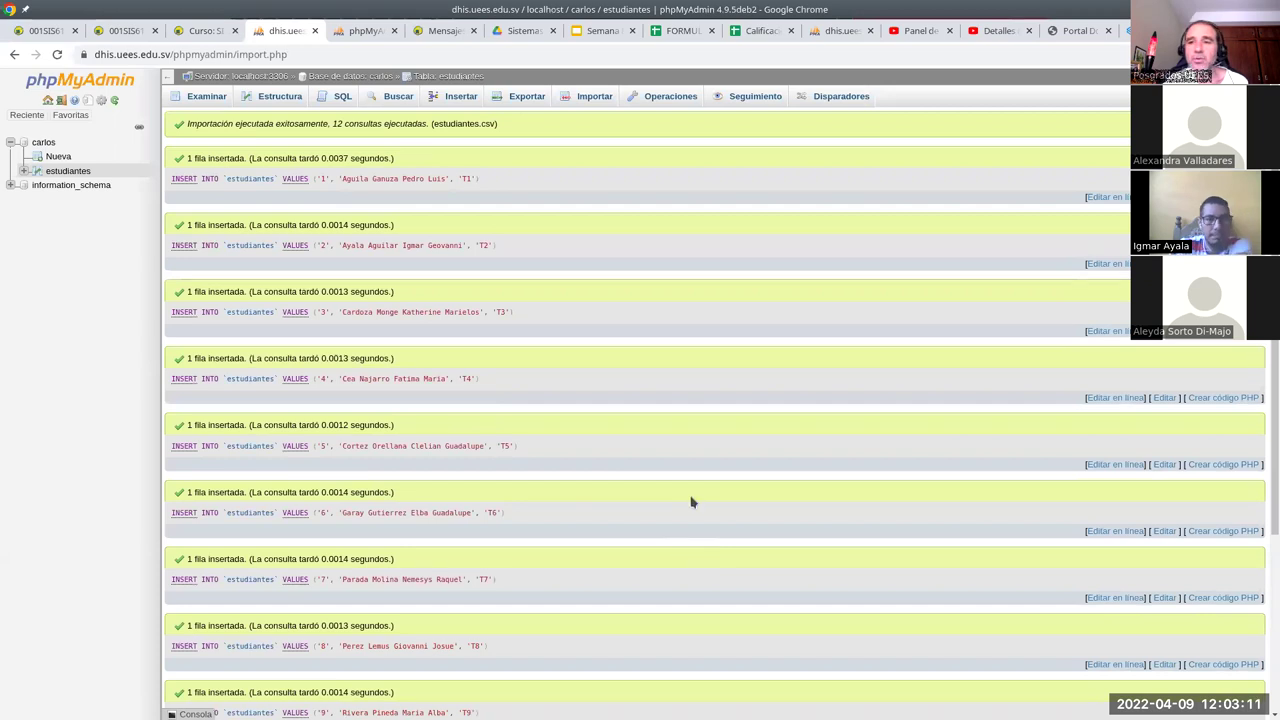
click(207, 98)
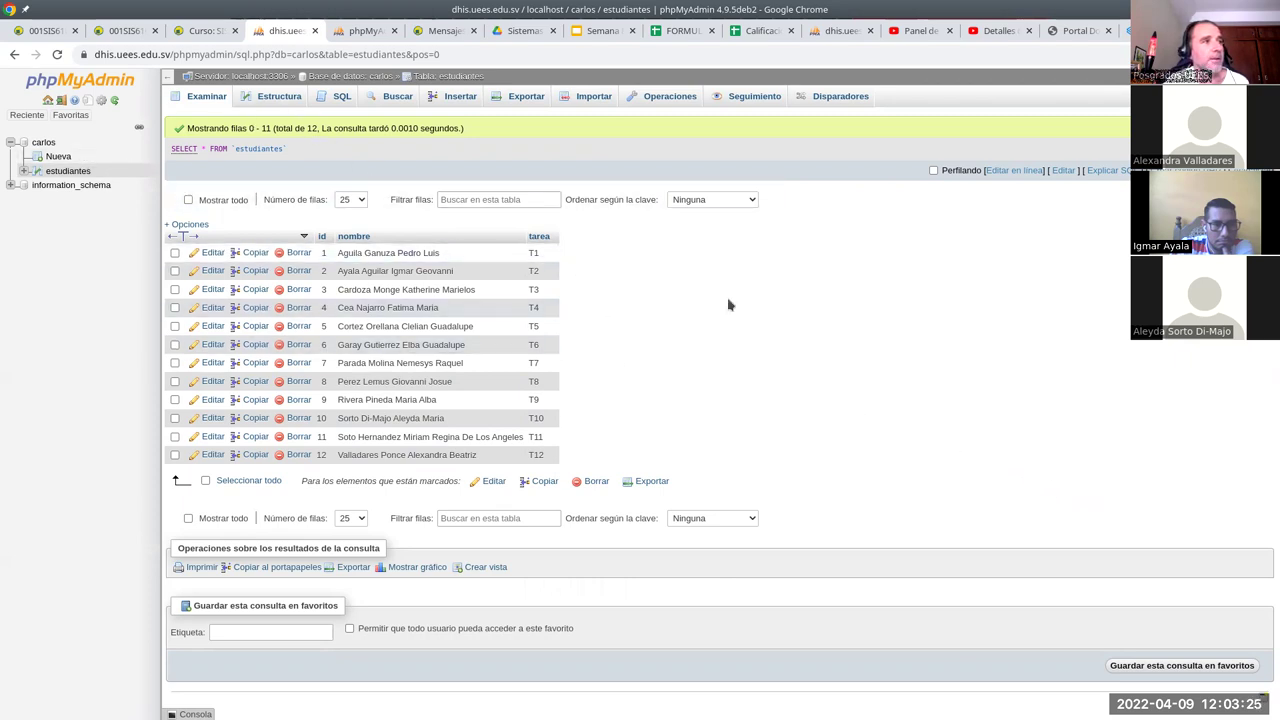
- Start a new table in the same database and name it tareas
click(55, 160)
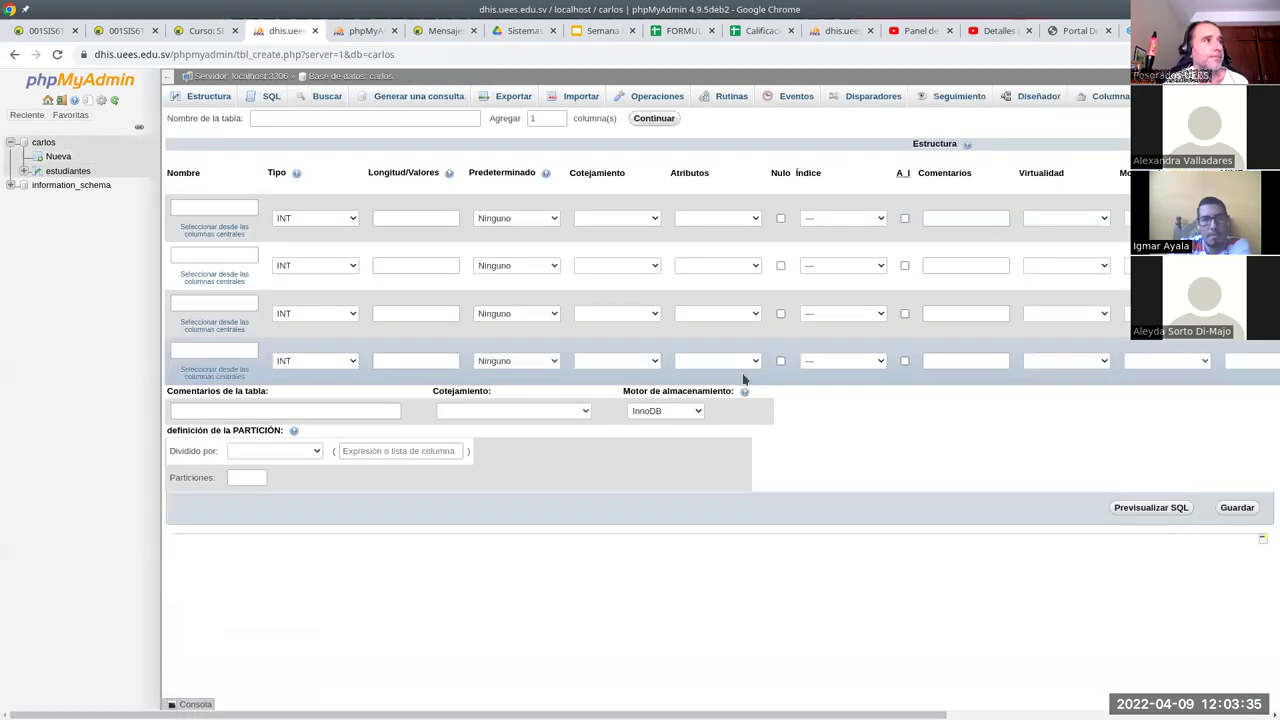
click(420, 121)
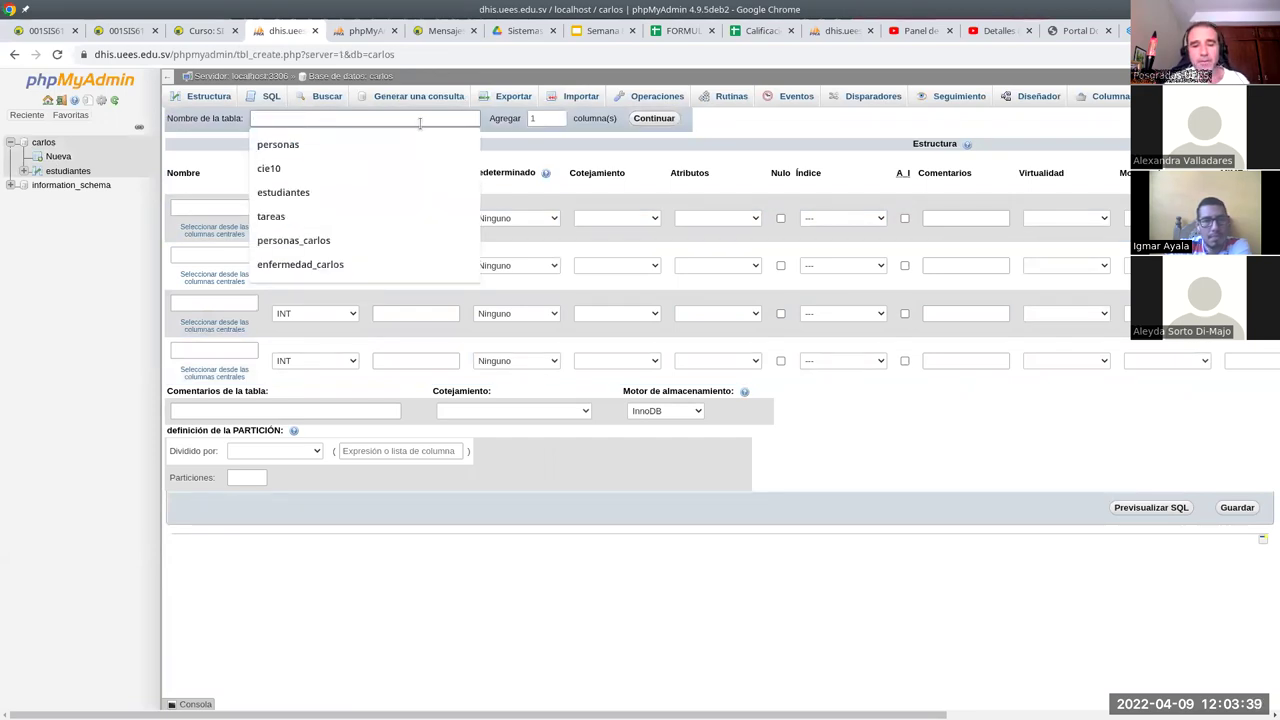
text(tareas)
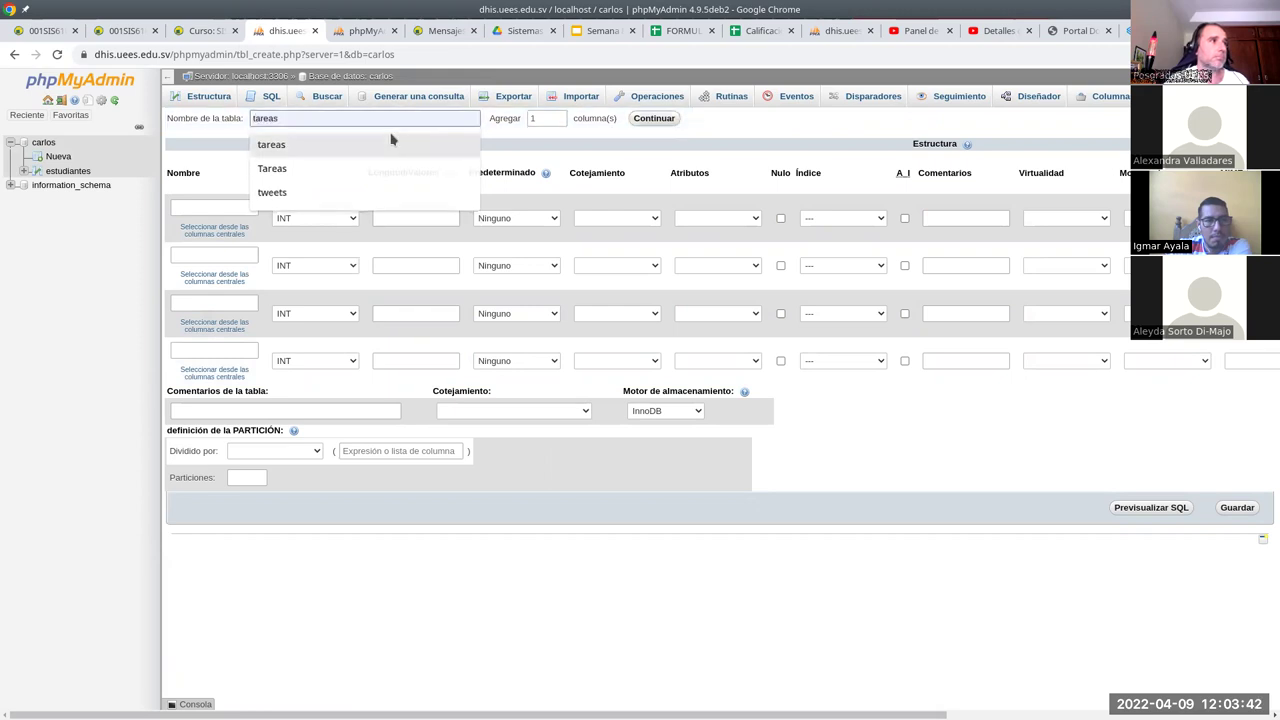
click(395, 140)
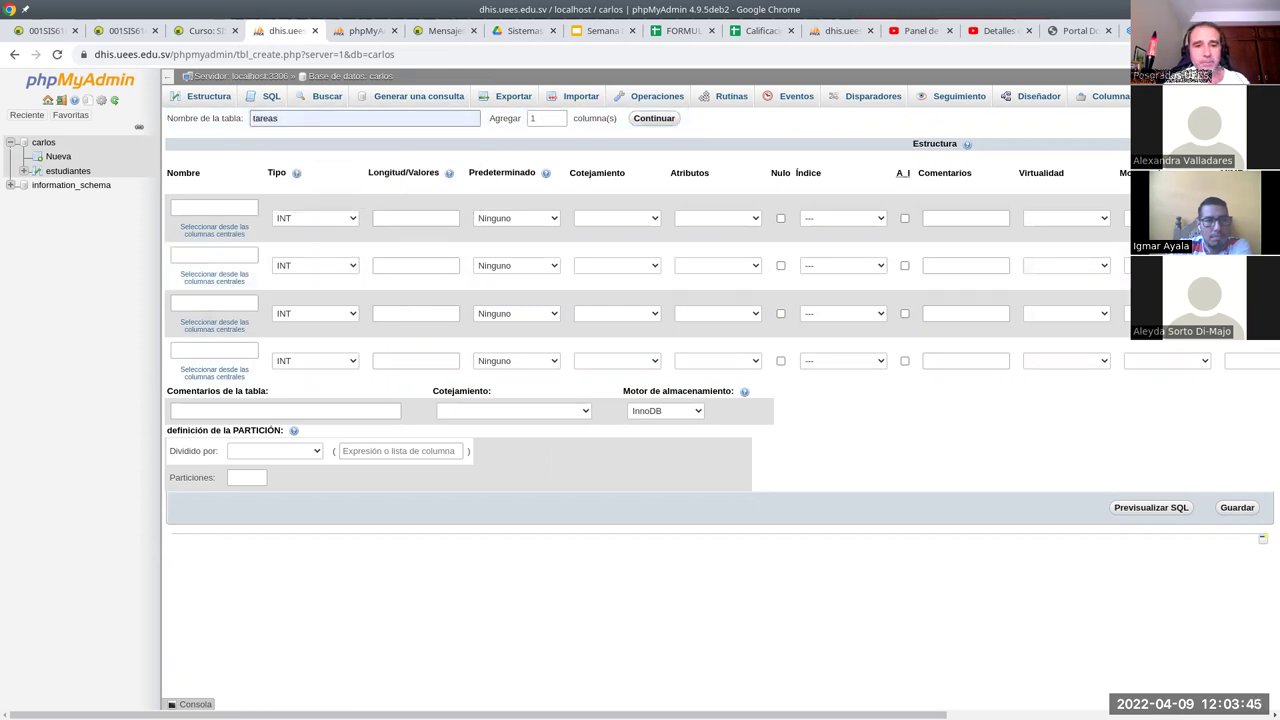
- Open tareas_estudiantes.csv from the borrame folder in KWrite and move its window clear of the new table's name fields
key(alt+Tab)
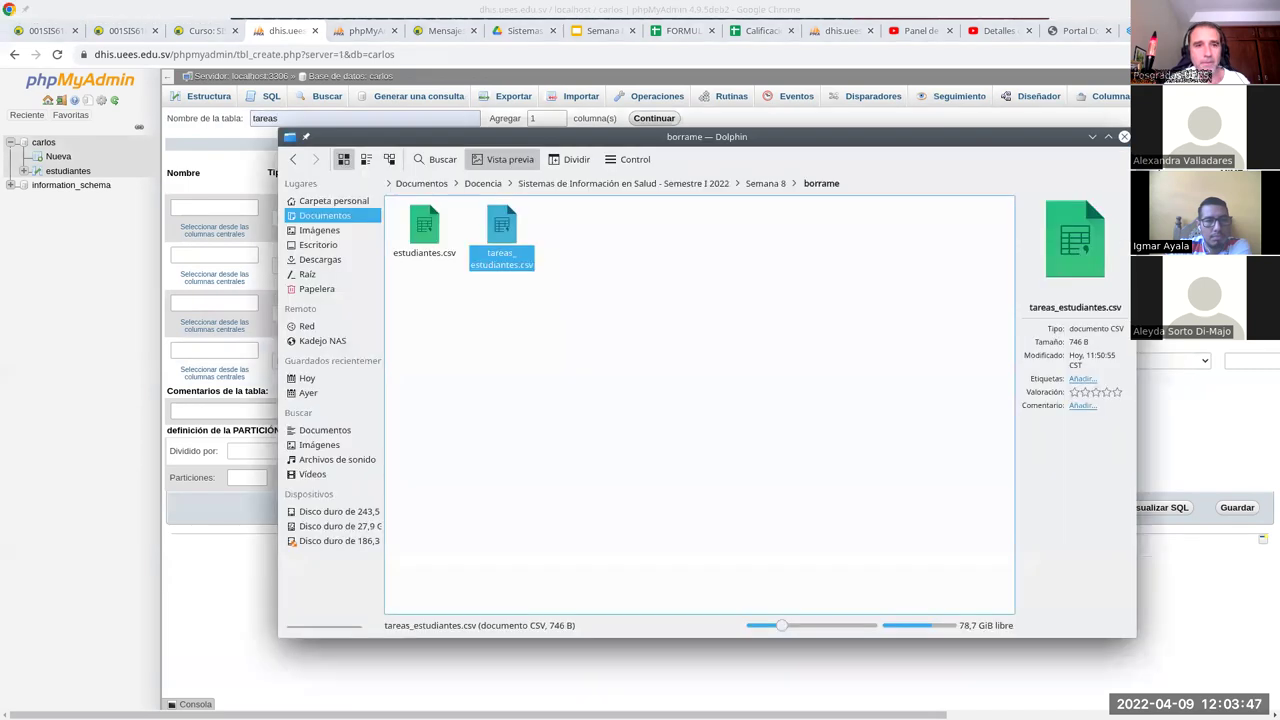
right_click(505, 262)
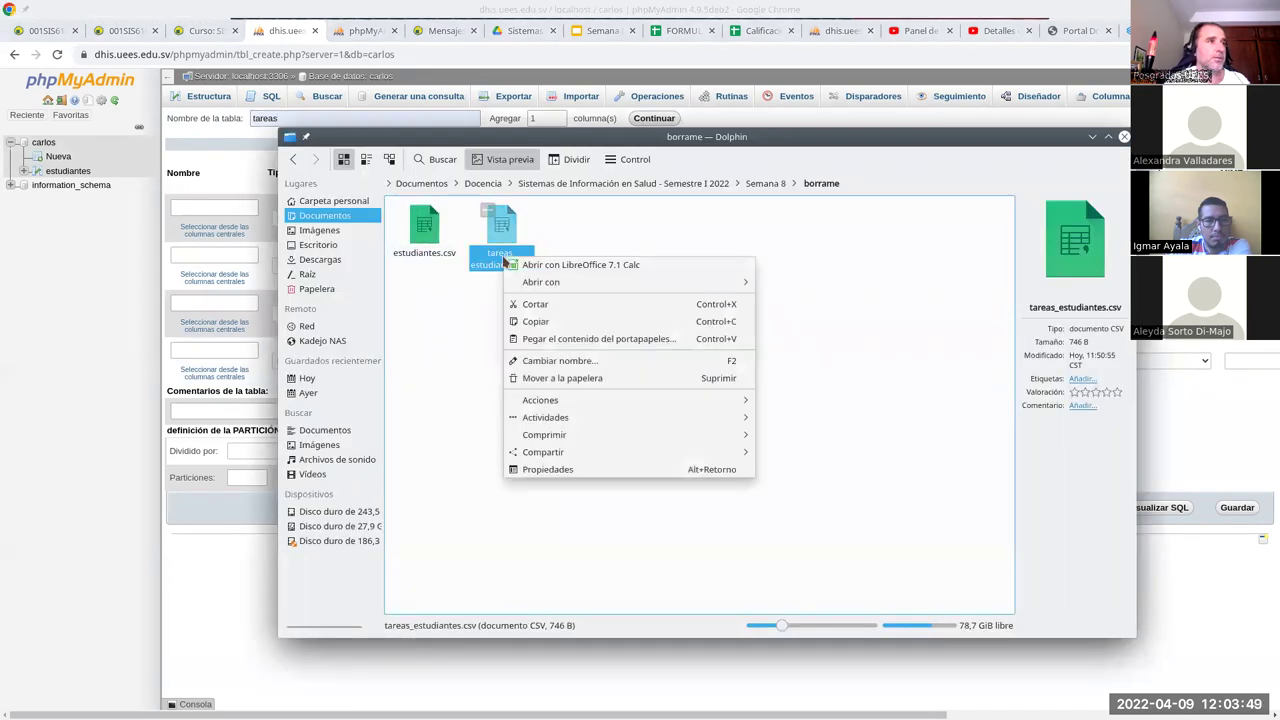
mouse_move(580, 282)
click(788, 334)
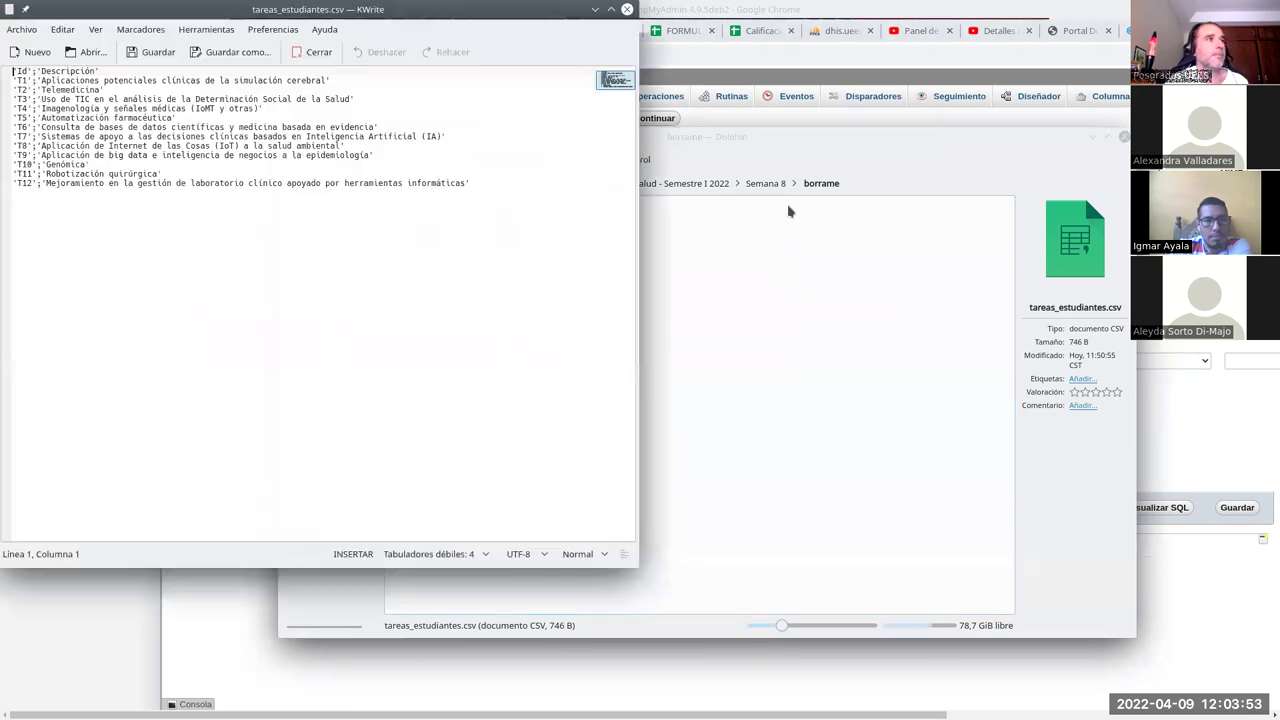
drag(405, 14, 940, 168)
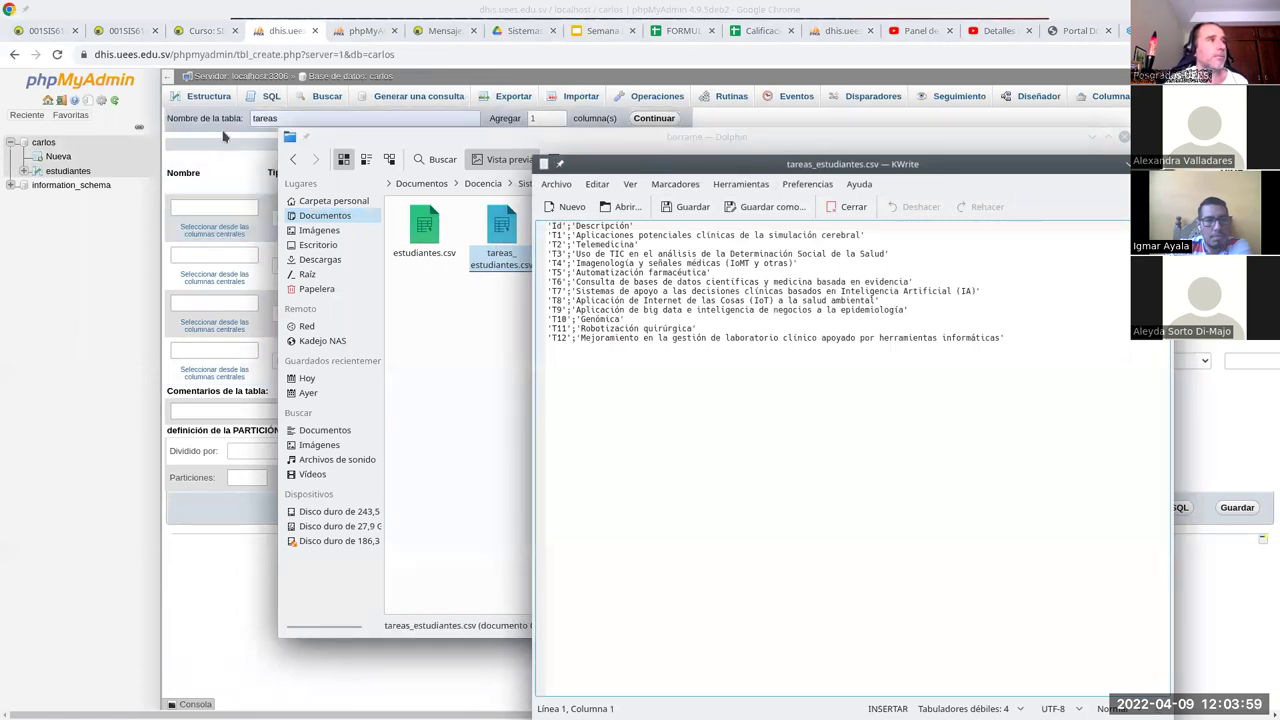
- Return to the phpMyAdmin new table form and add 2 more column rows to the tareas definition
click(764, 119)
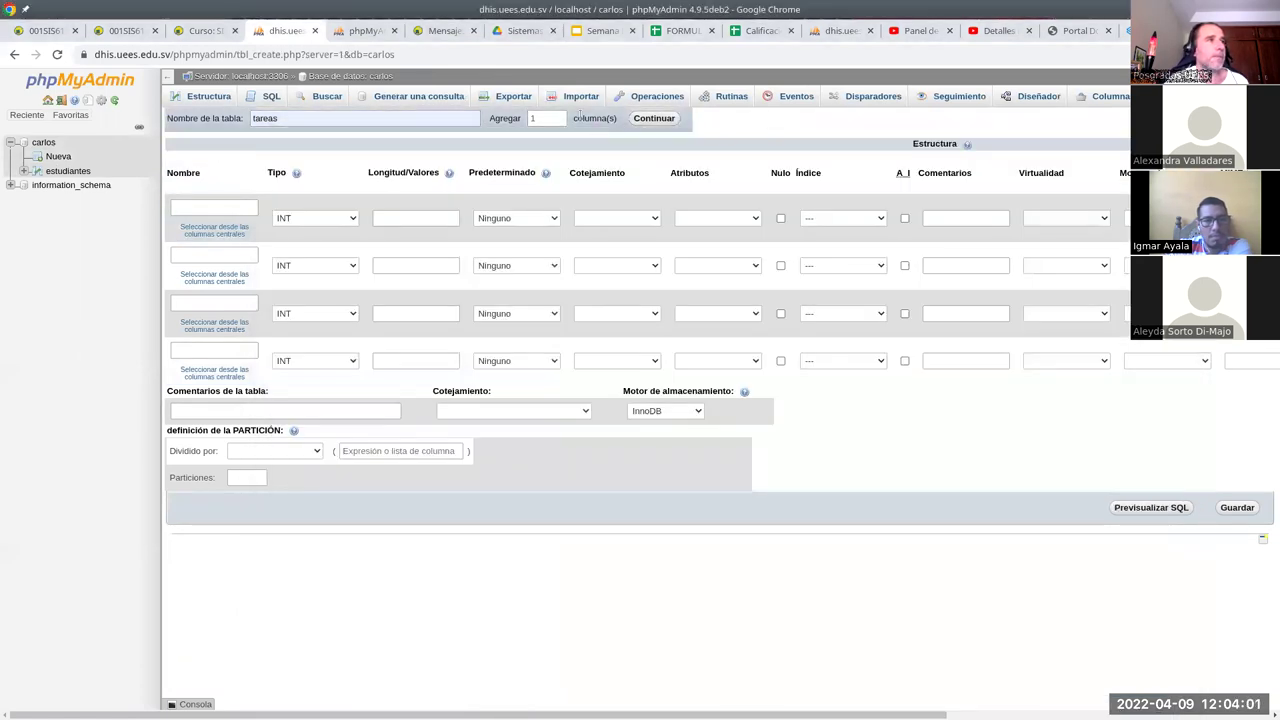
double_click(533, 118)
text(2)
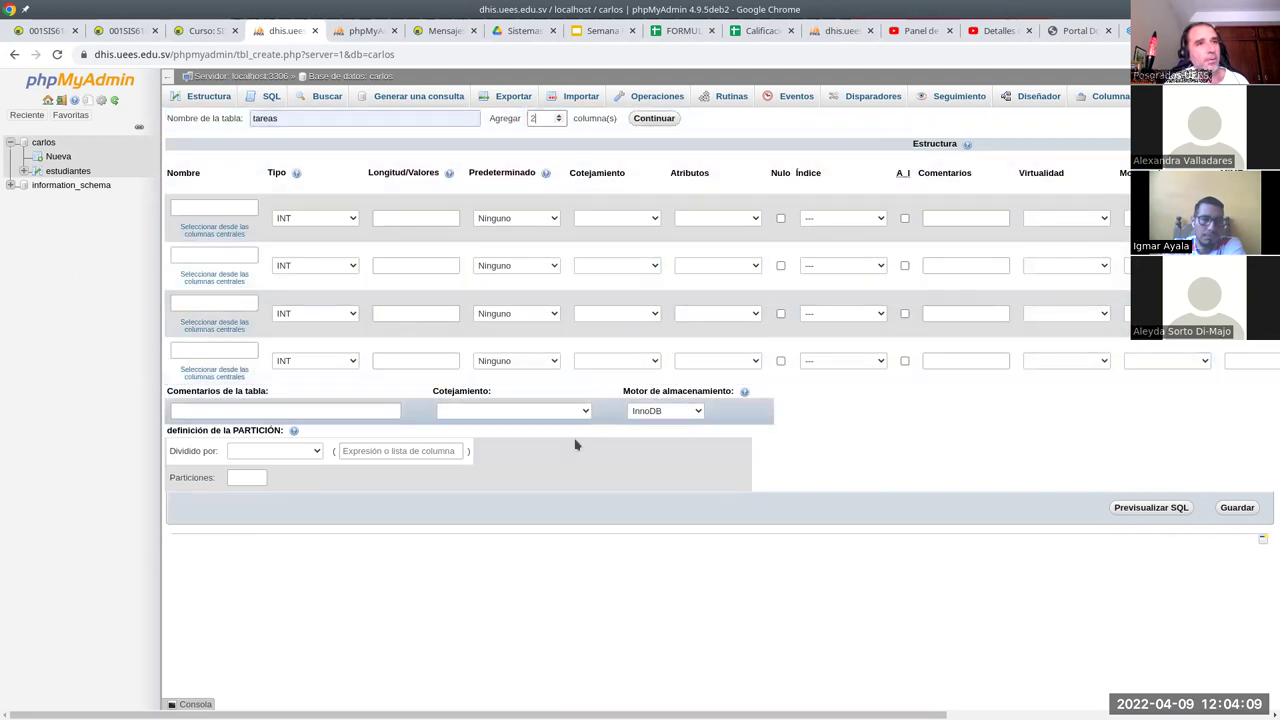
click(654, 118)
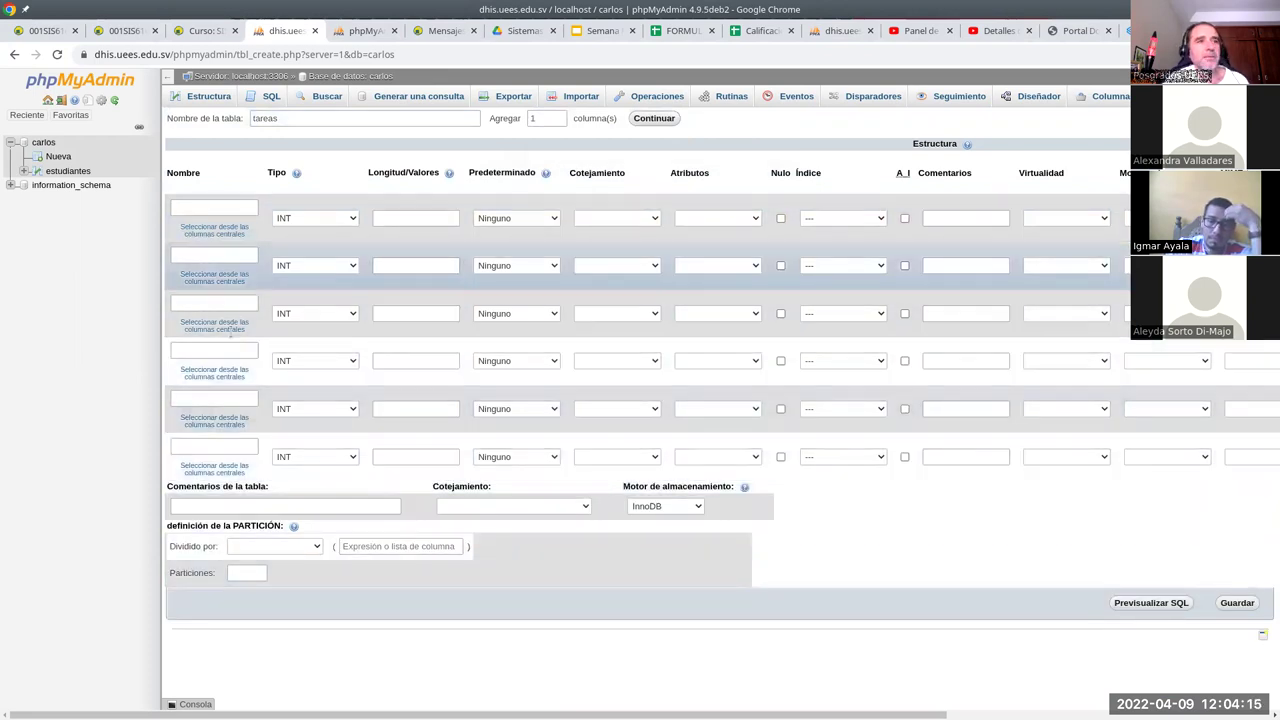
- Name the first two columns of the tareas table id and descripcion
click(210, 205)
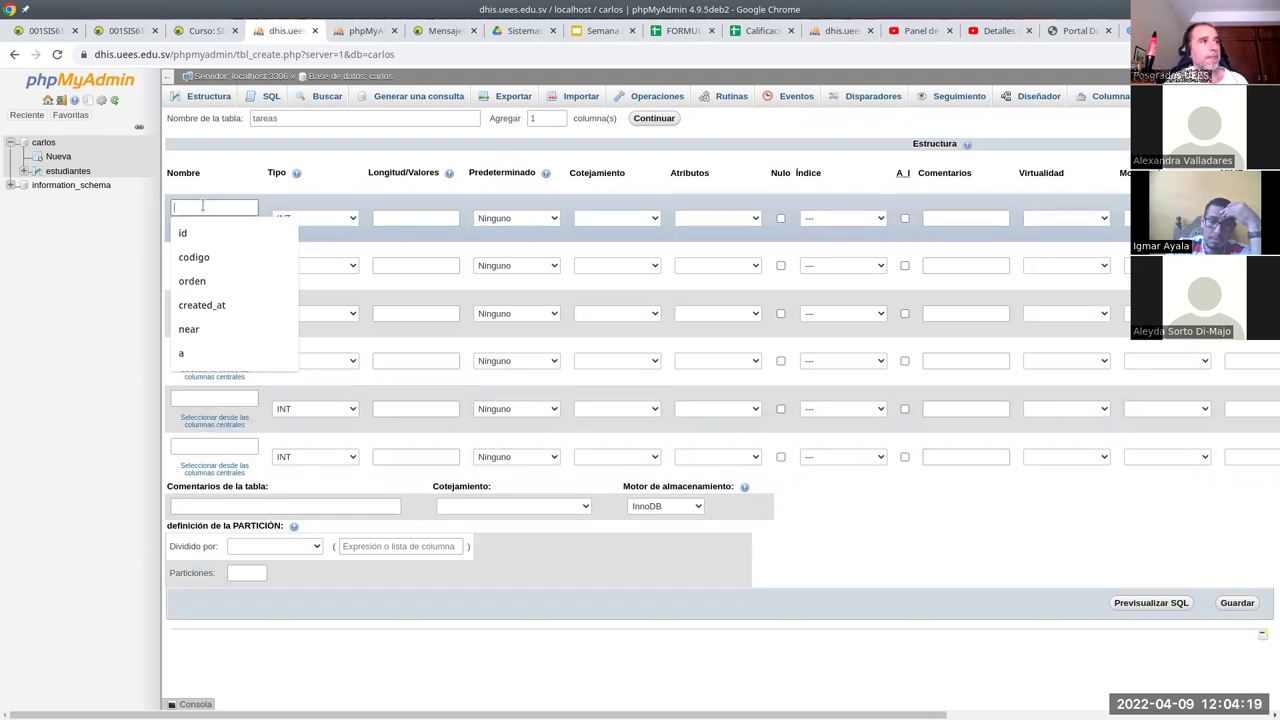
click(190, 233)
click(201, 251)
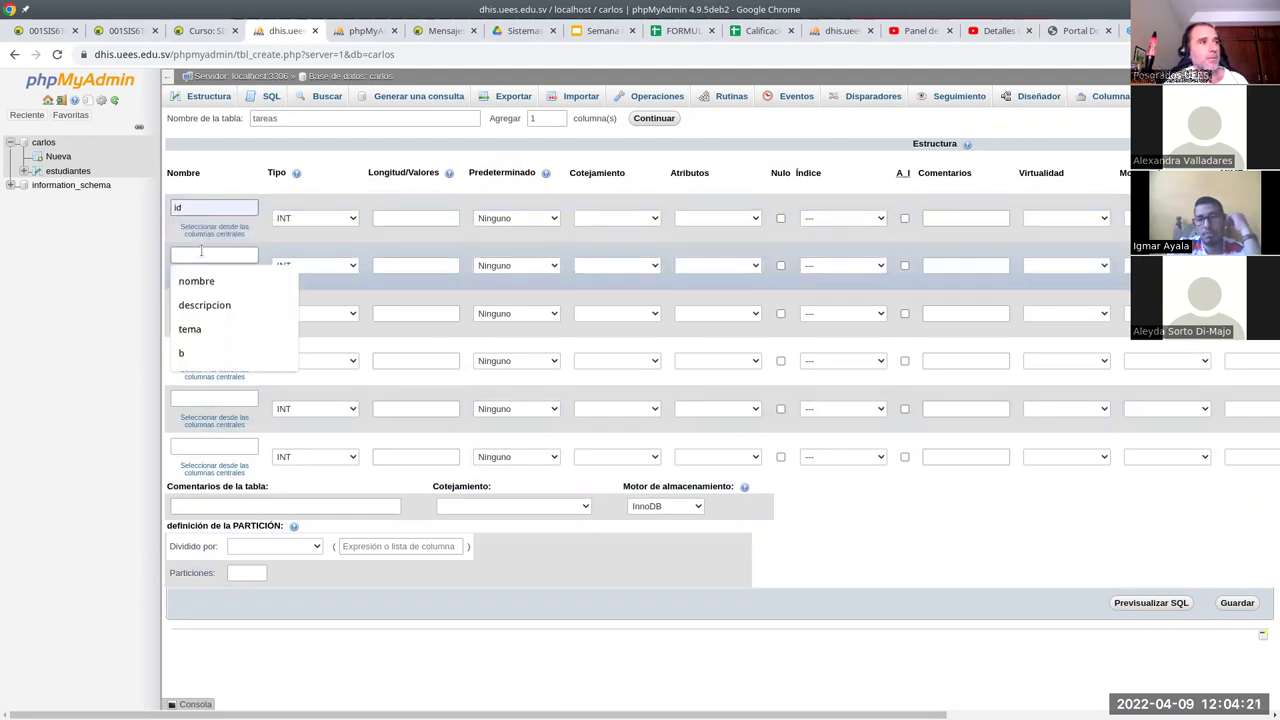
click(204, 305)
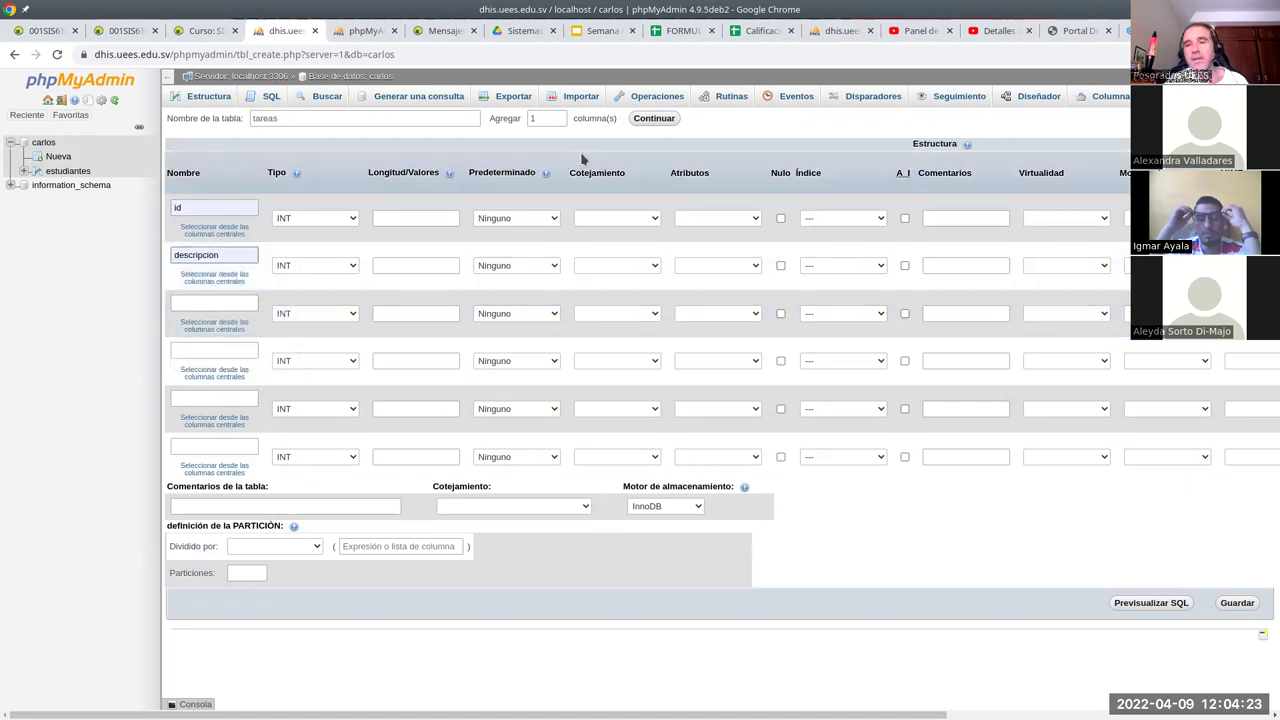
- Set the id column's type to VARCHAR with a length of 5
click(323, 220)
click(325, 244)
click(395, 218)
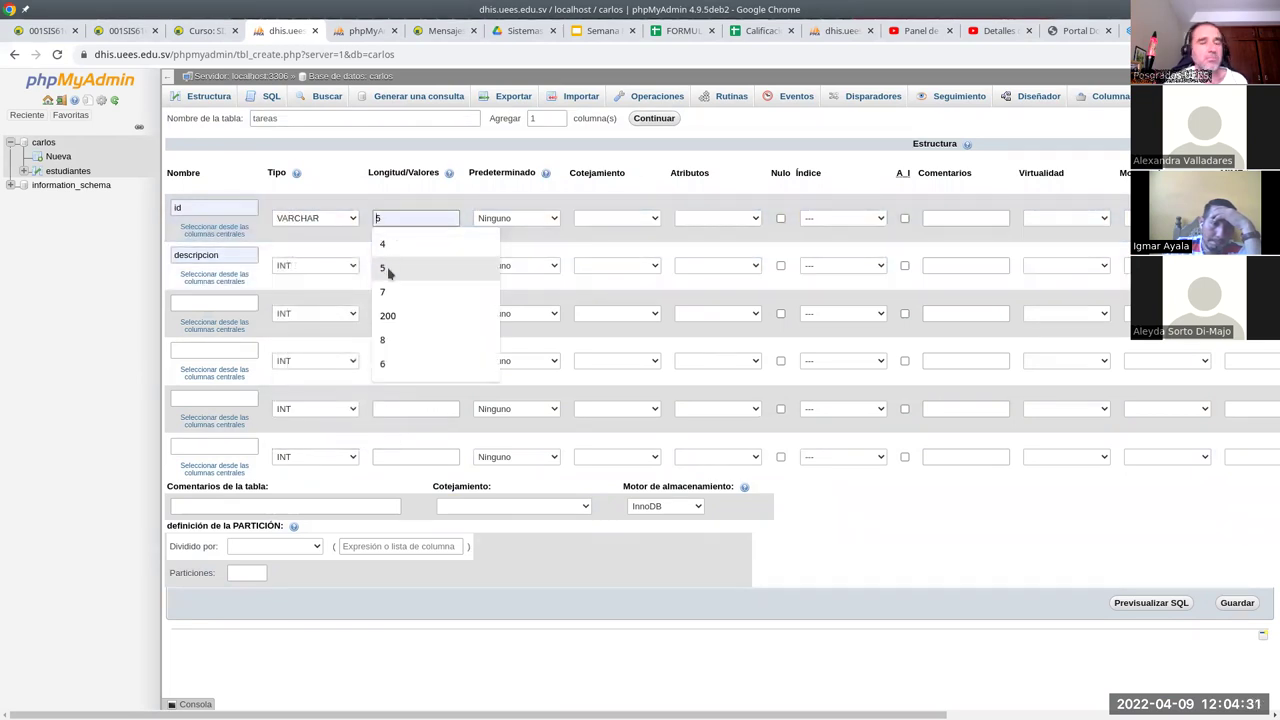
click(385, 268)
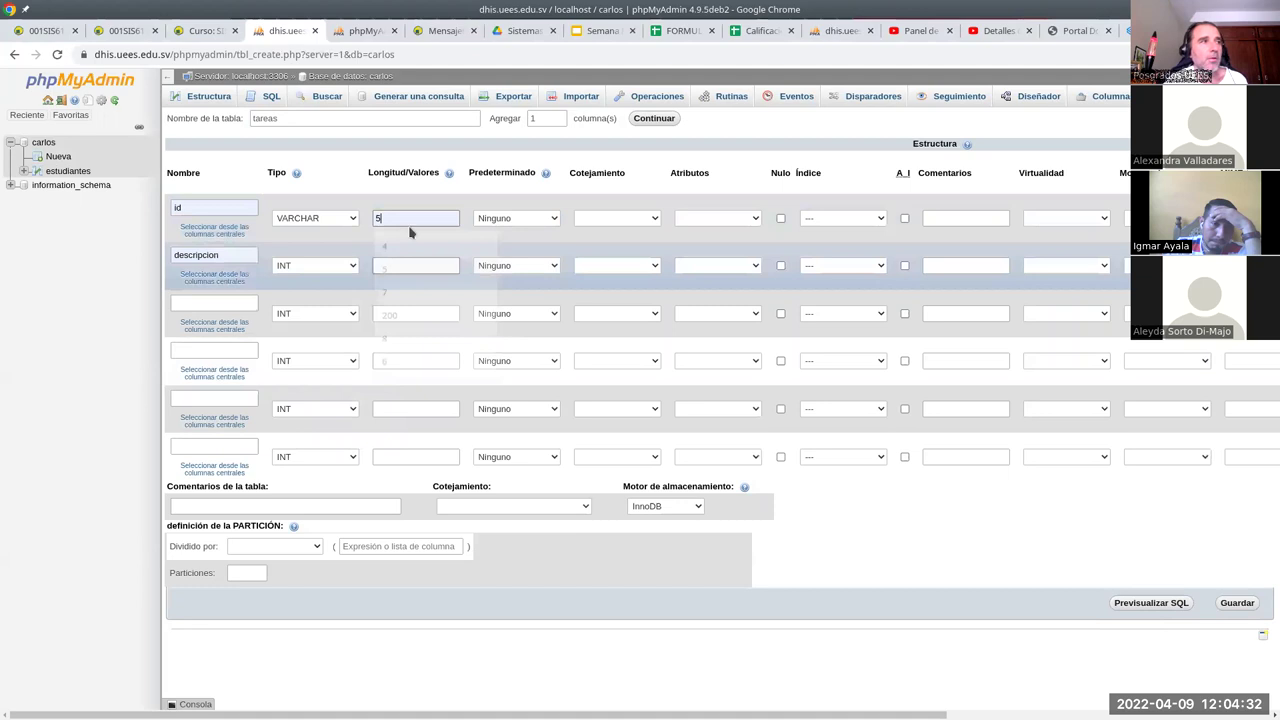
- Set the descripcion column's type to VARCHAR with a length of 100
click(315, 266)
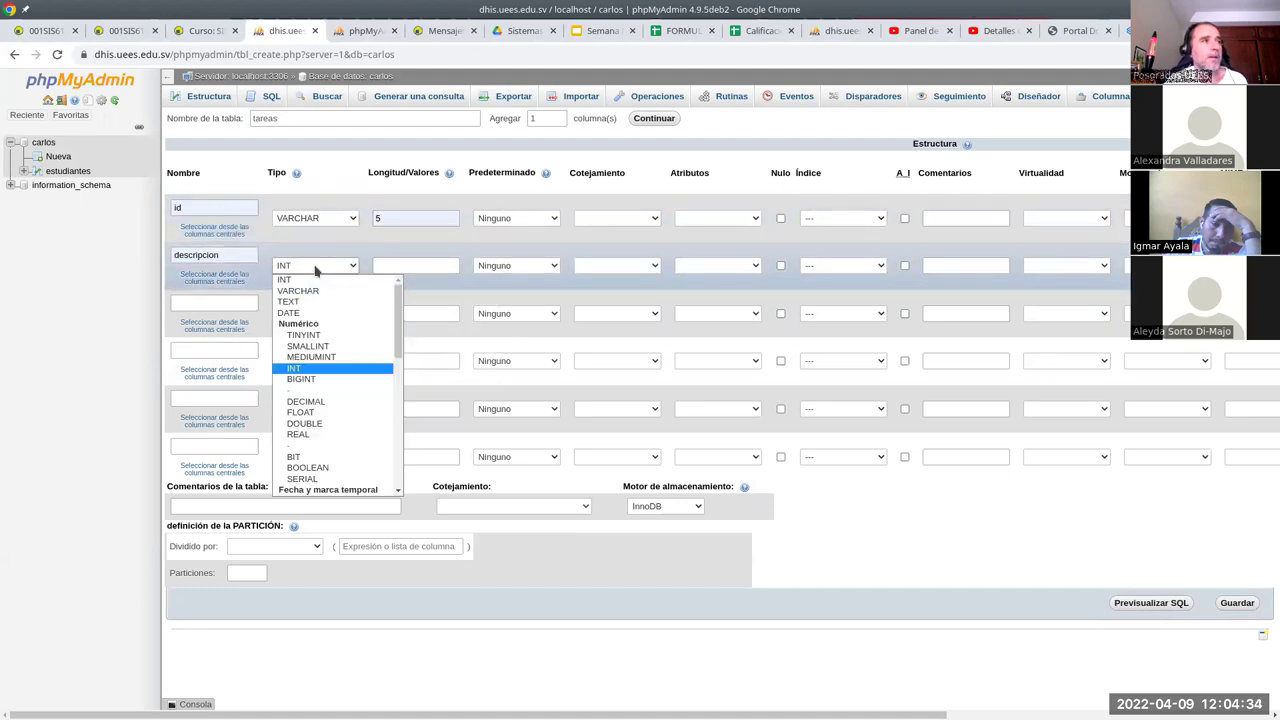
click(297, 291)
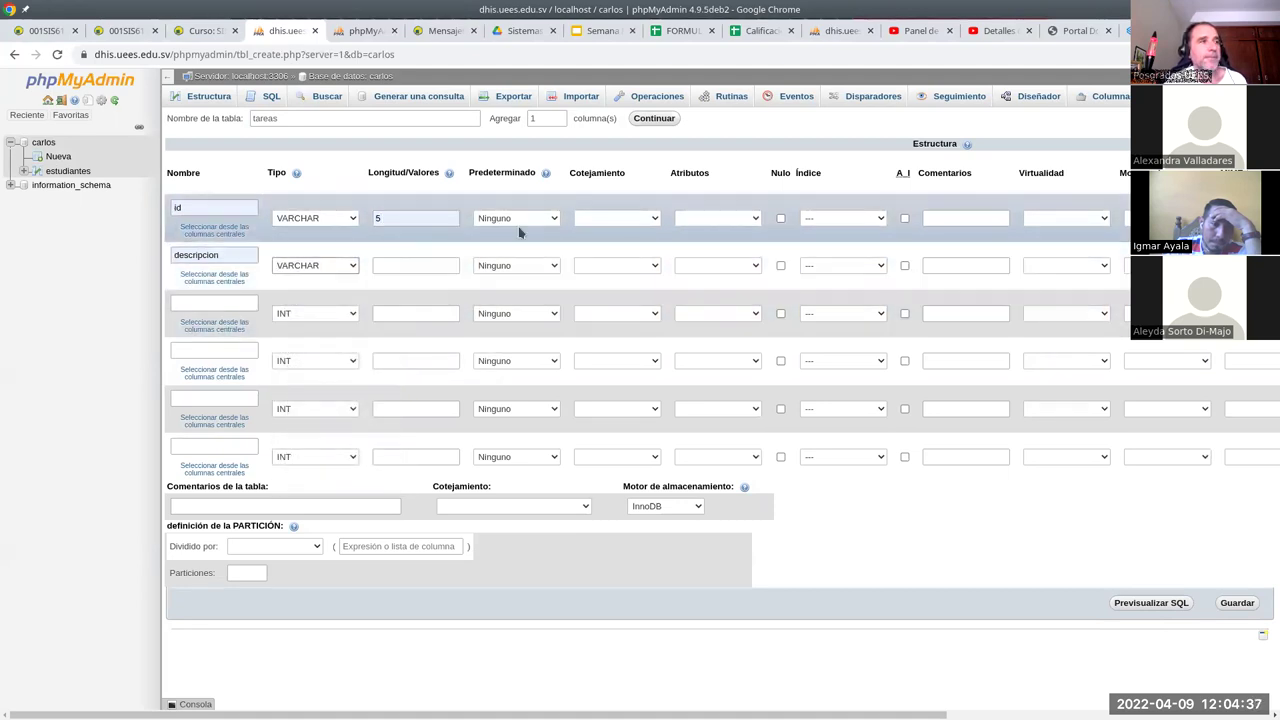
click(414, 268)
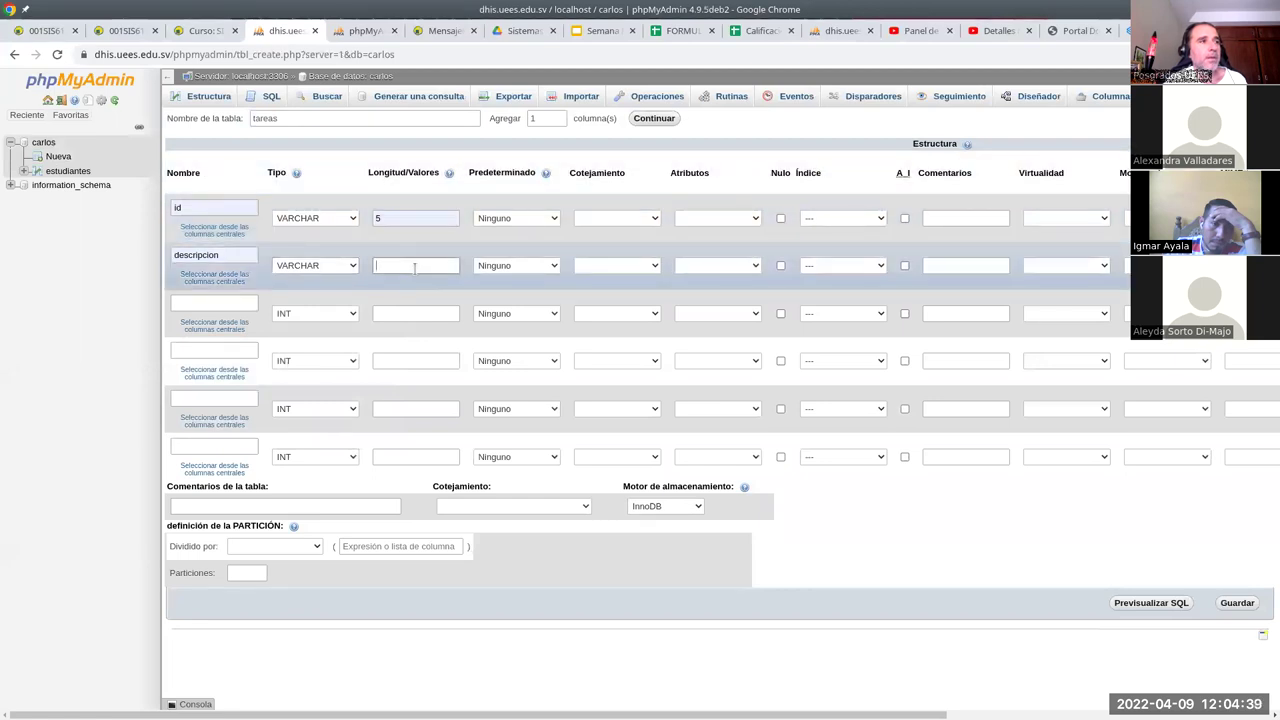
click(414, 268)
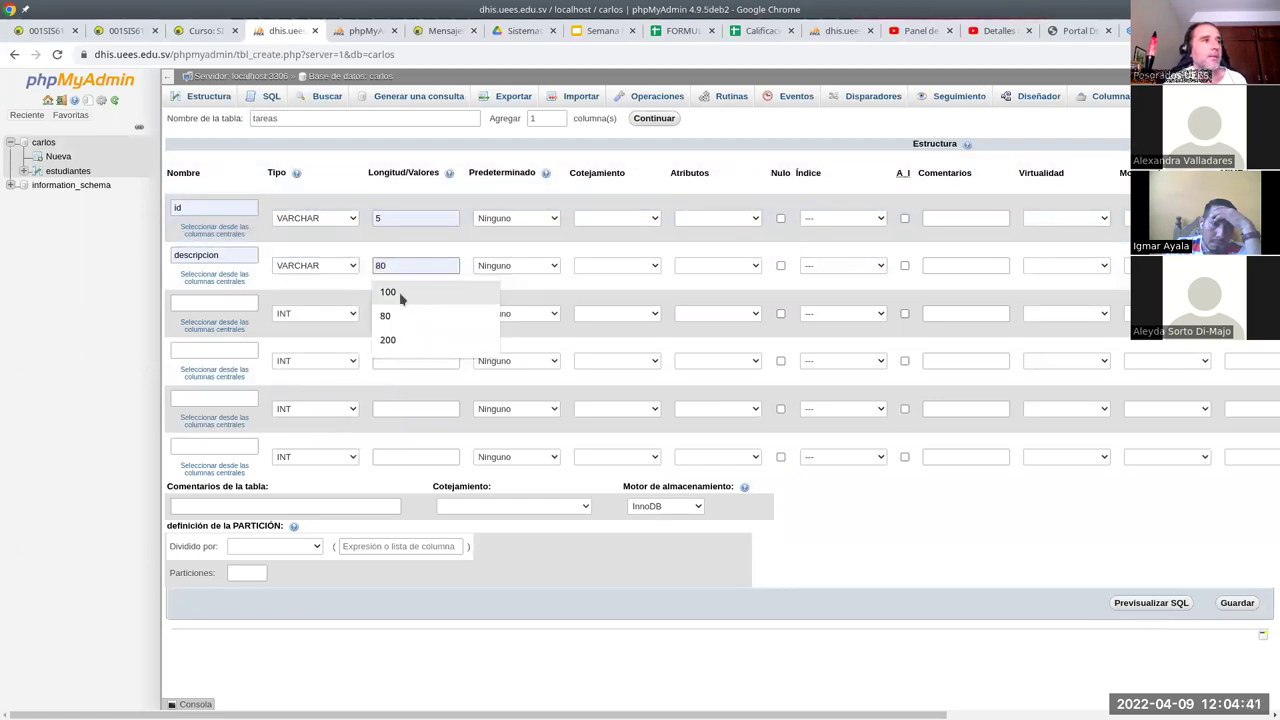
click(395, 292)
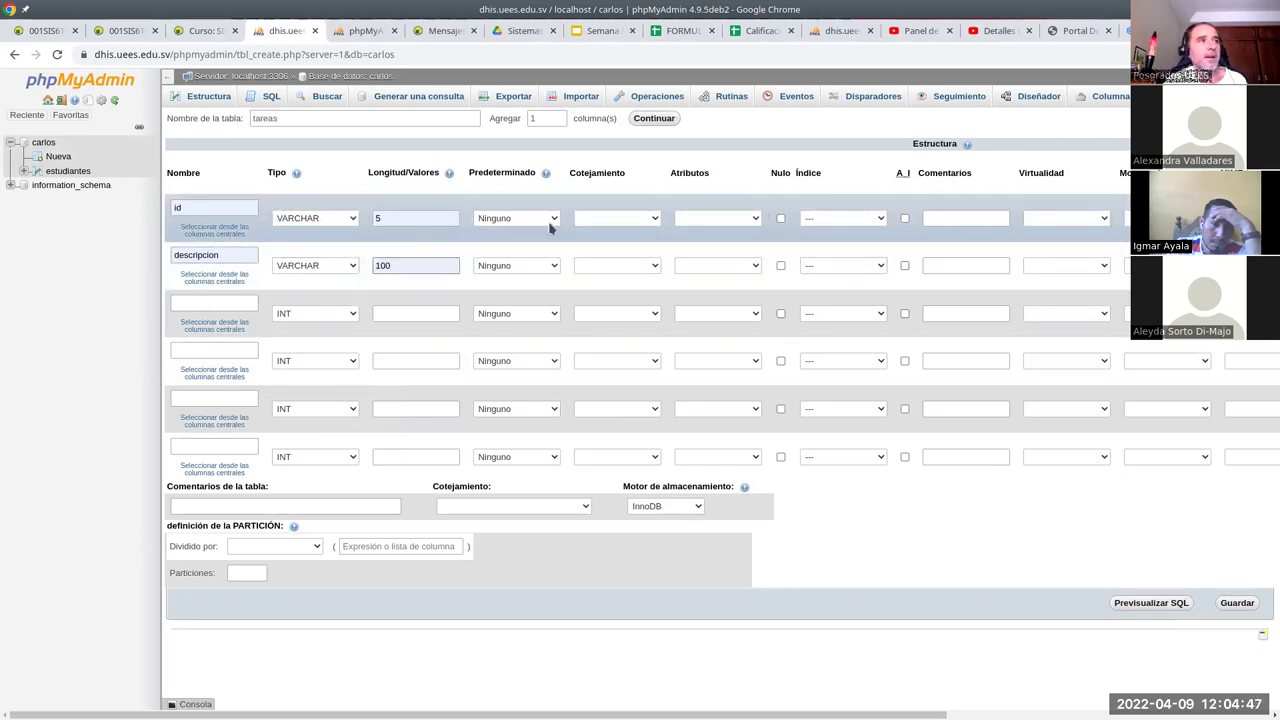
- Make id the PRIMARY index of the tareas table and save the table
click(876, 221)
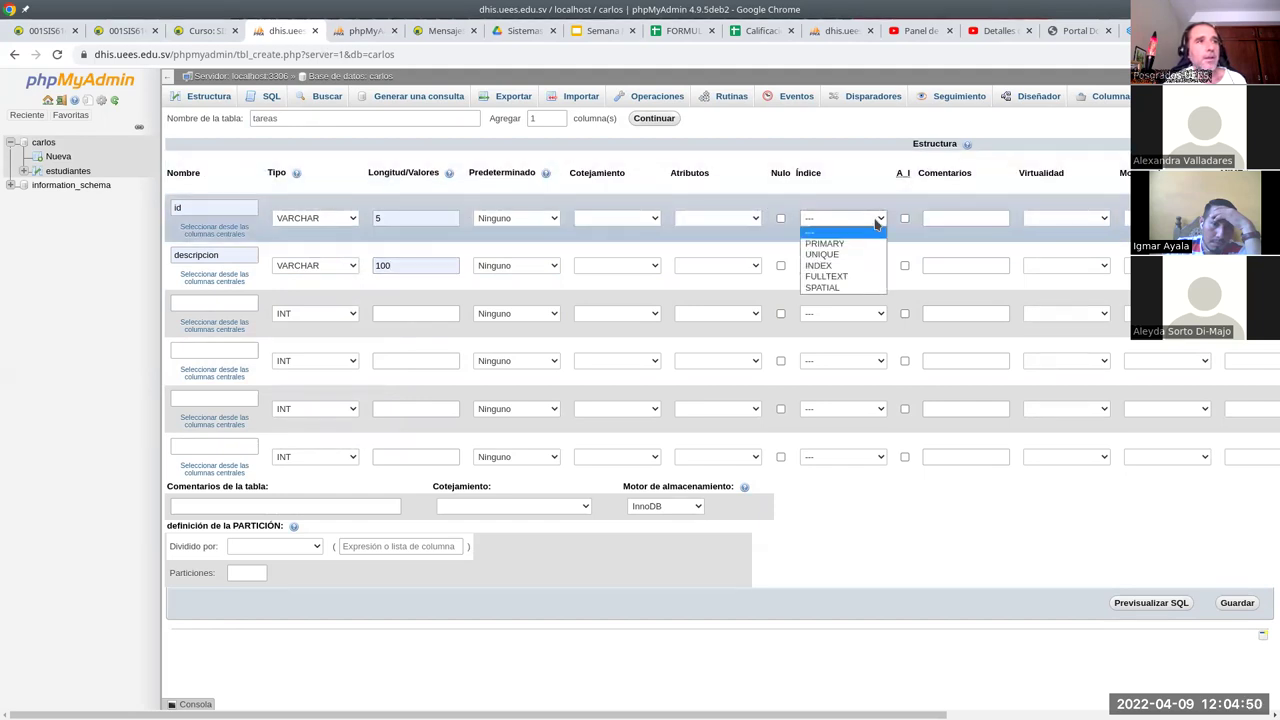
click(826, 243)
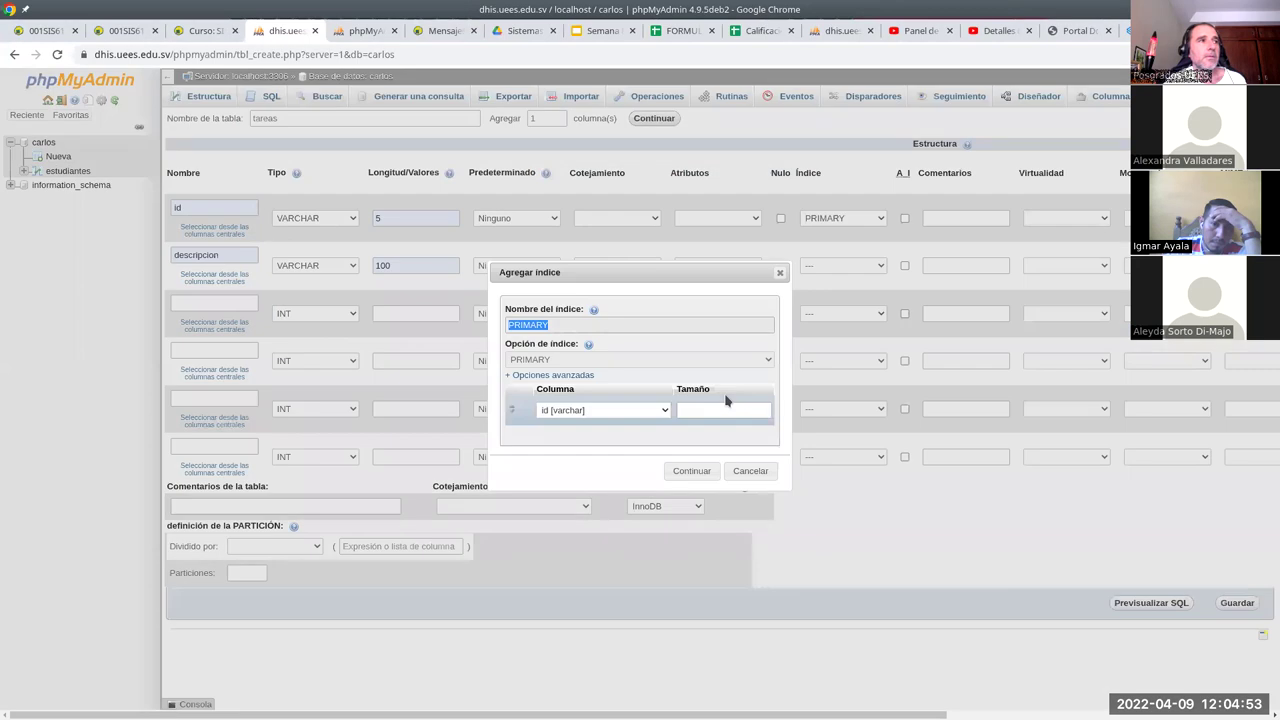
click(694, 470)
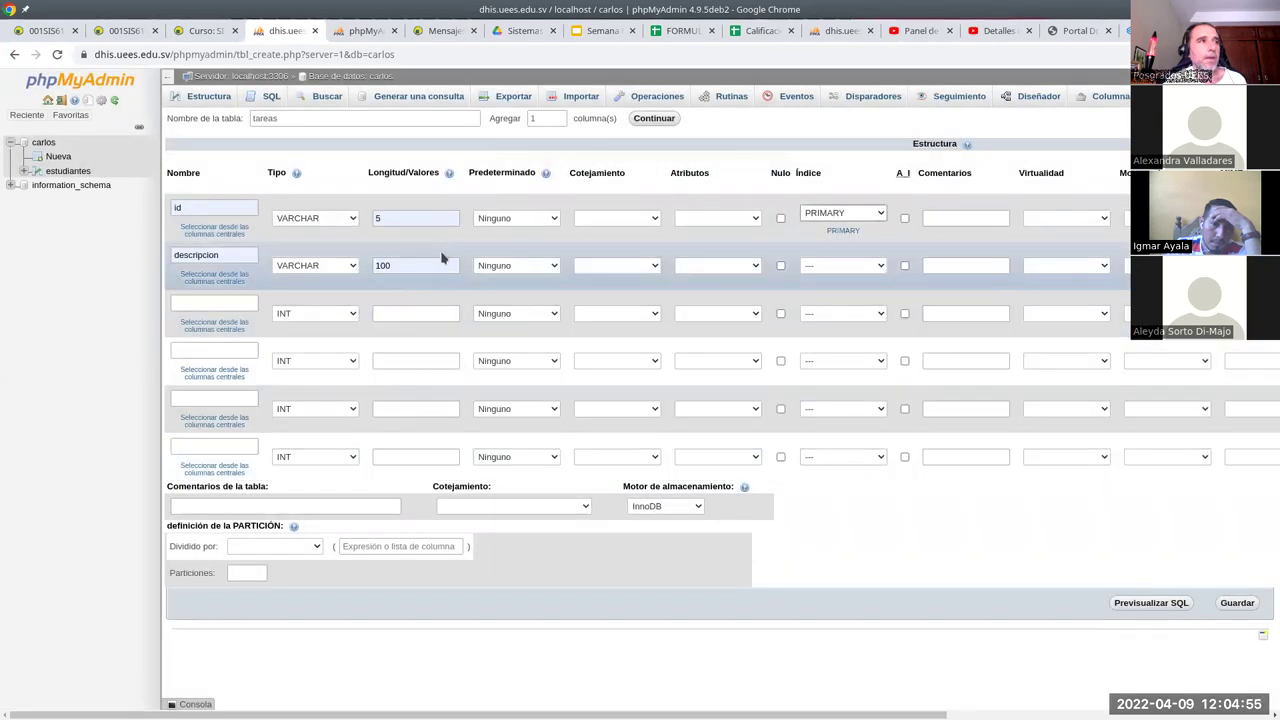
click(1237, 603)
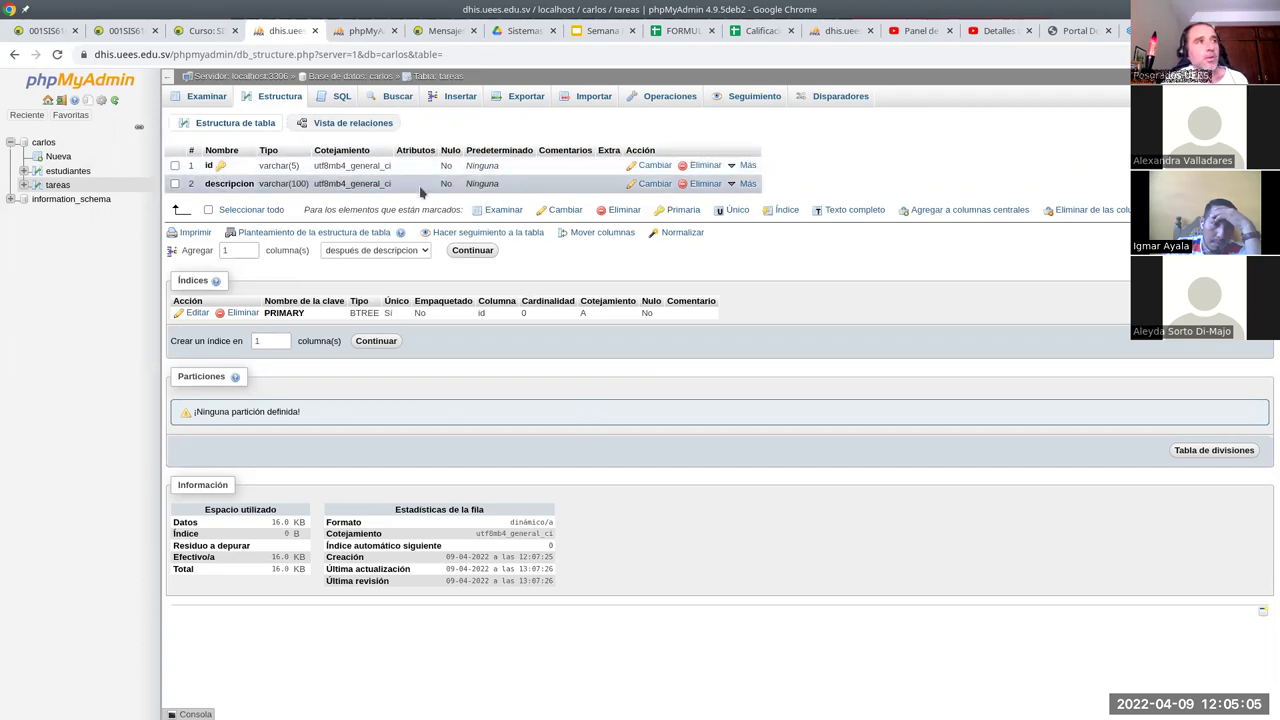
- Check the header line of tareas_estudiantes.csv in KWrite and choose that file for import into the tareas table
click(577, 98)
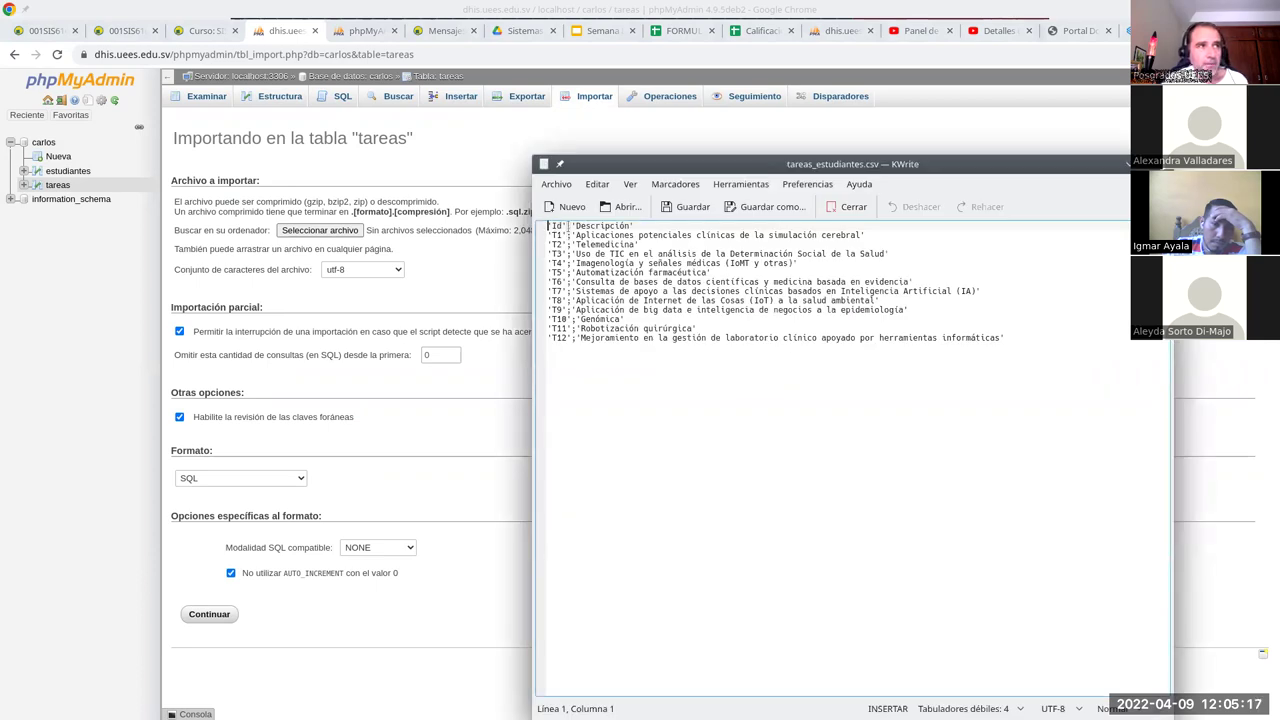
double_click(567, 234)
click(728, 453)
drag(638, 225, 545, 227)
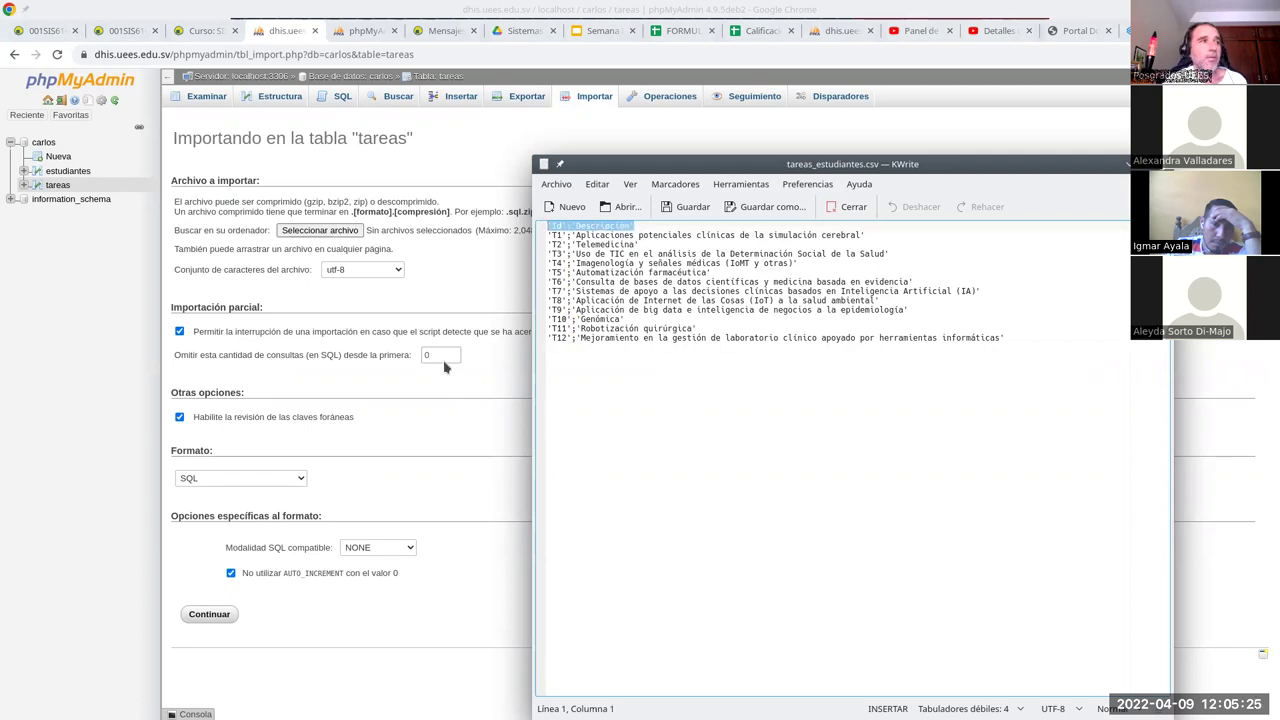
click(350, 232)
click(320, 230)
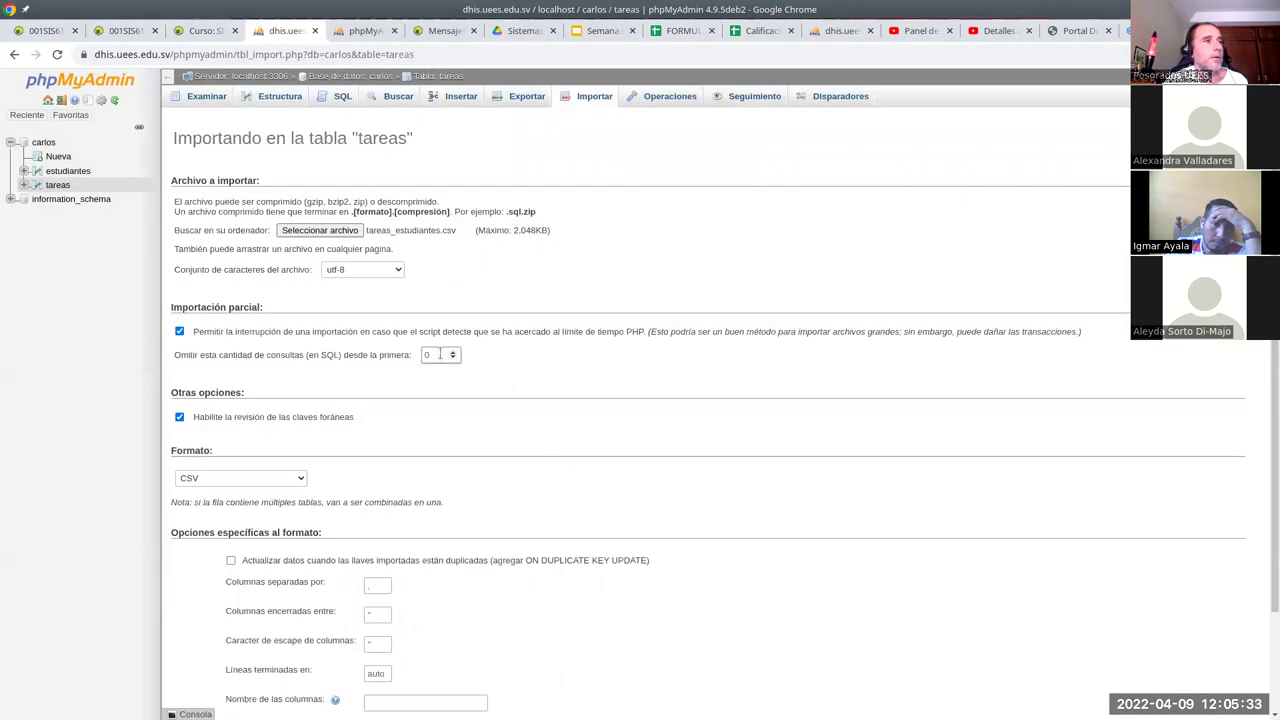
- Import the CSV skipping the first 1 query, with ; as column separator and ' as enclosure, and browse the imported tareas rows
click(453, 353)
scroll(541, 485, down, 3)
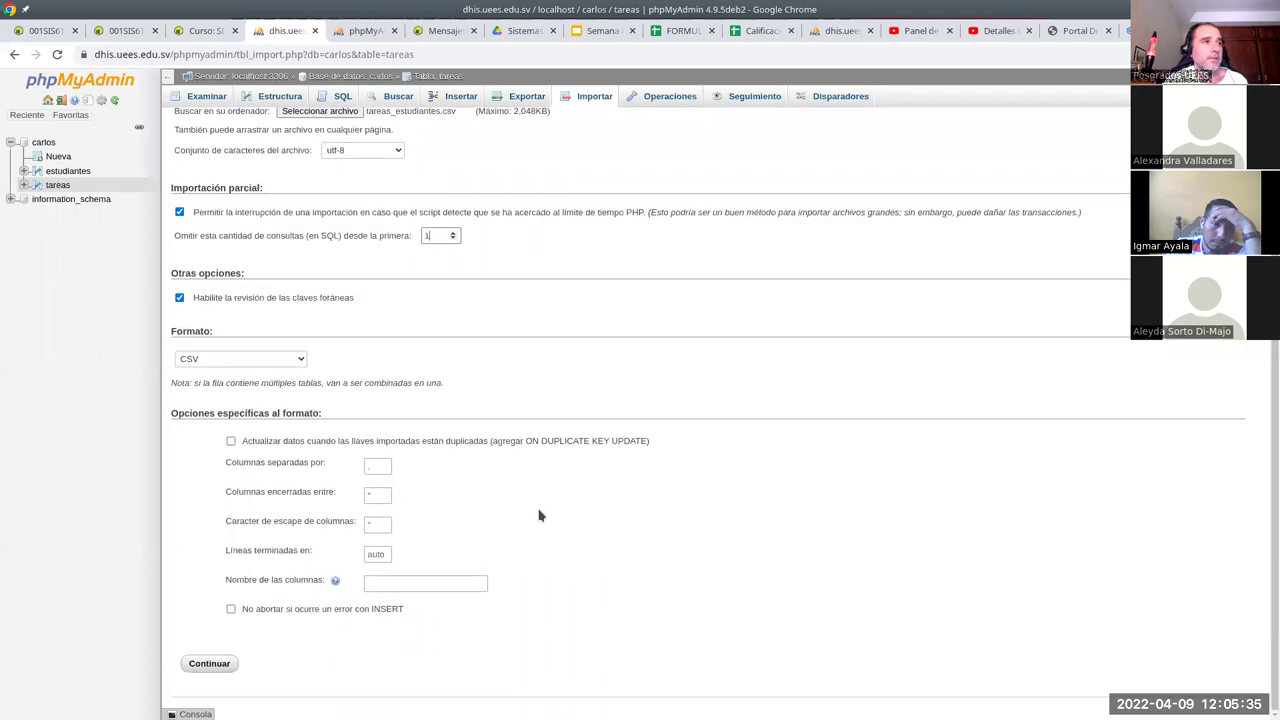
drag(379, 467, 366, 466)
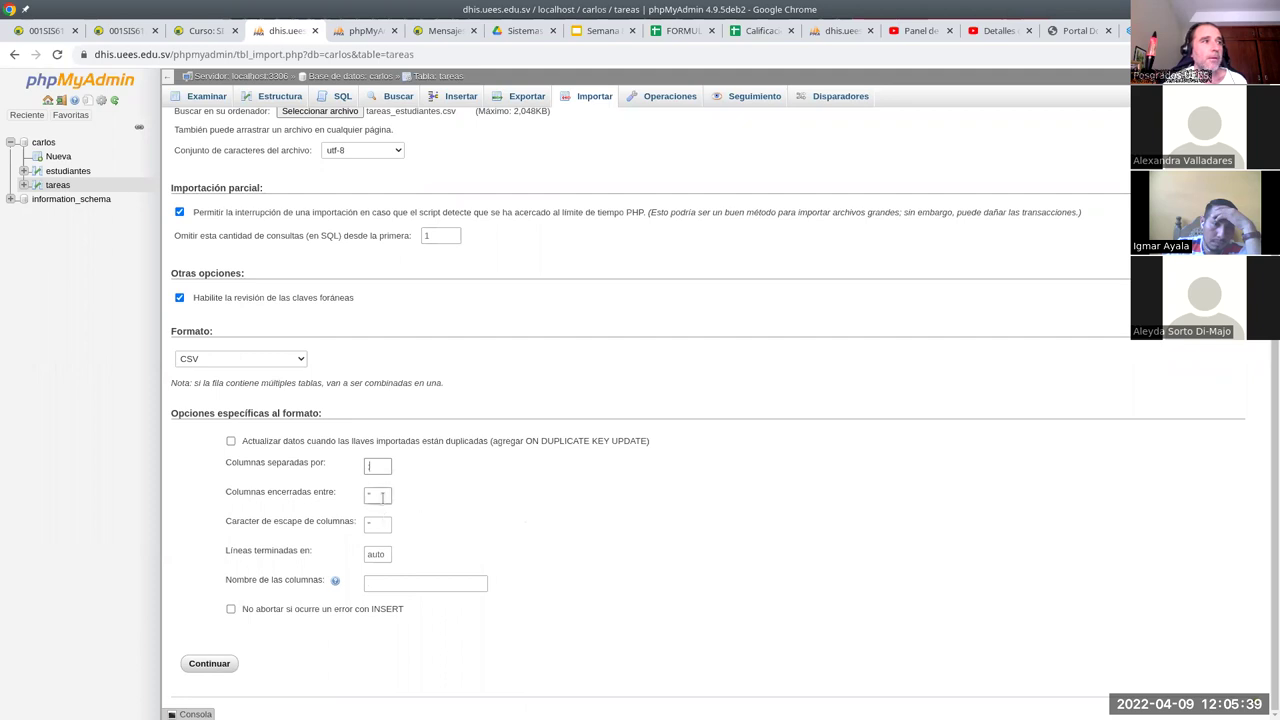
drag(375, 494, 366, 495)
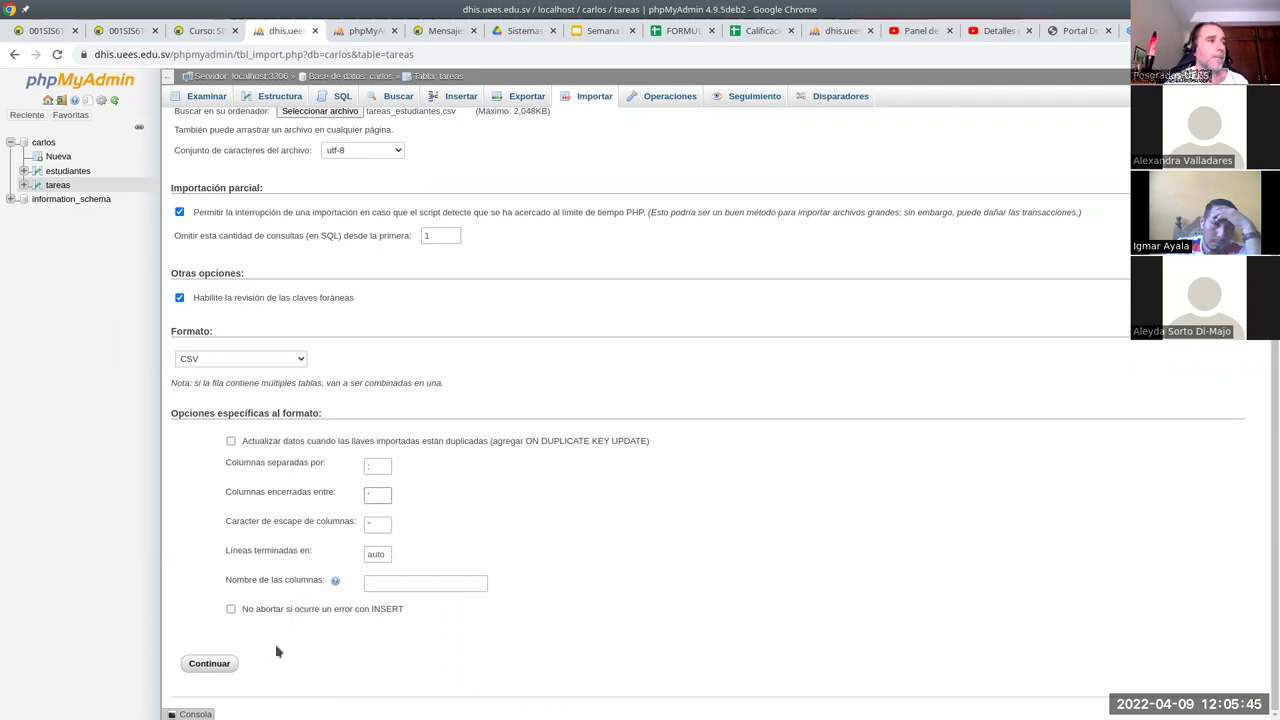
click(210, 664)
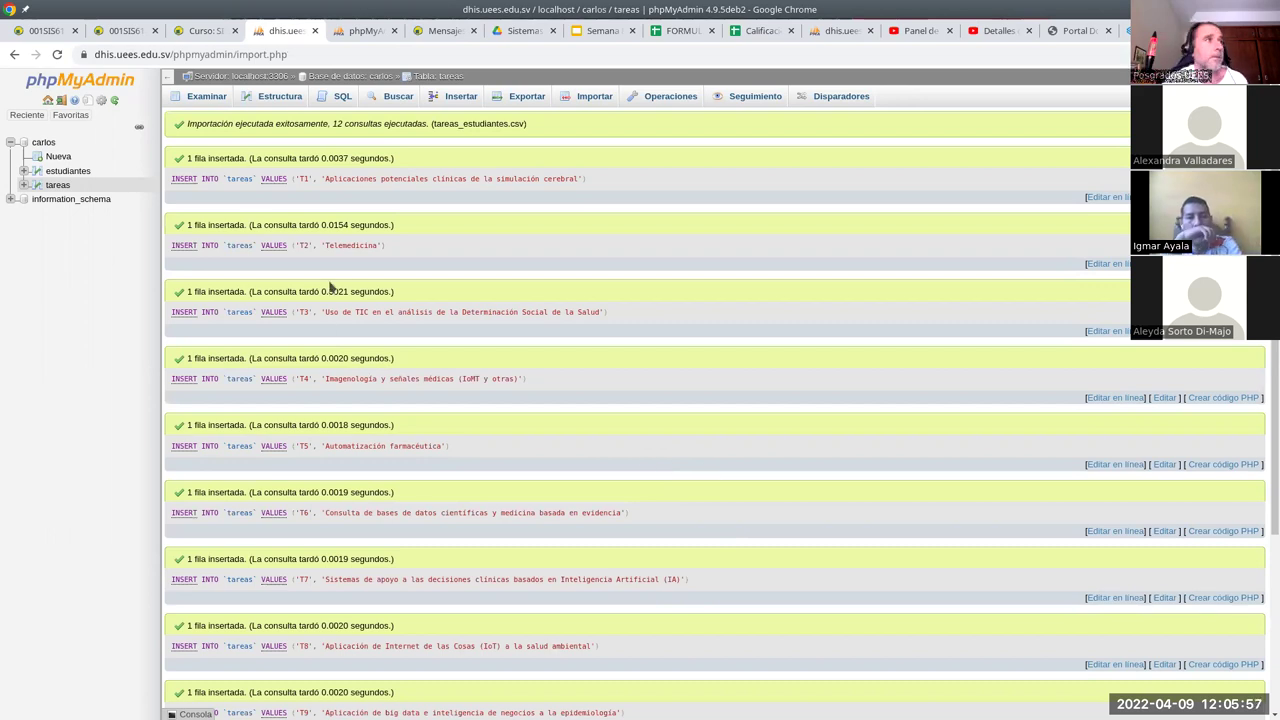
click(205, 96)
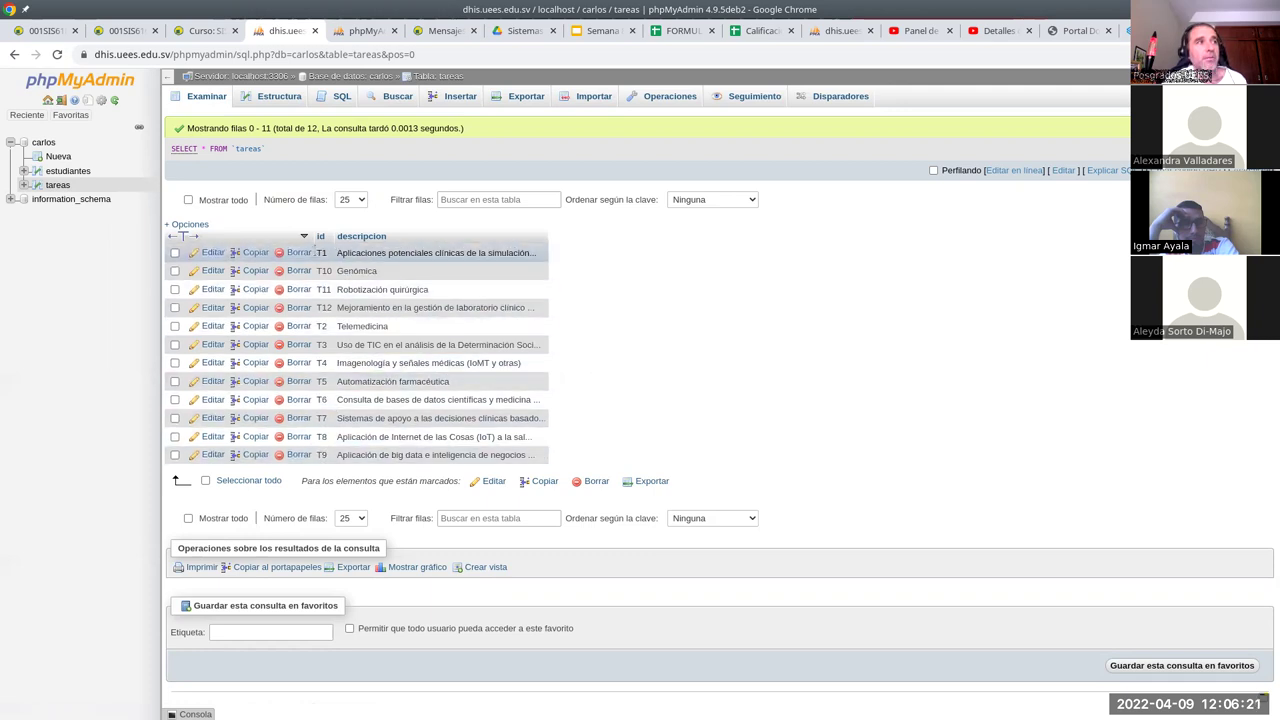
- Change the id T1 to T1a in the tareas table and compare it with the tarea values in estudiantes
click(65, 172)
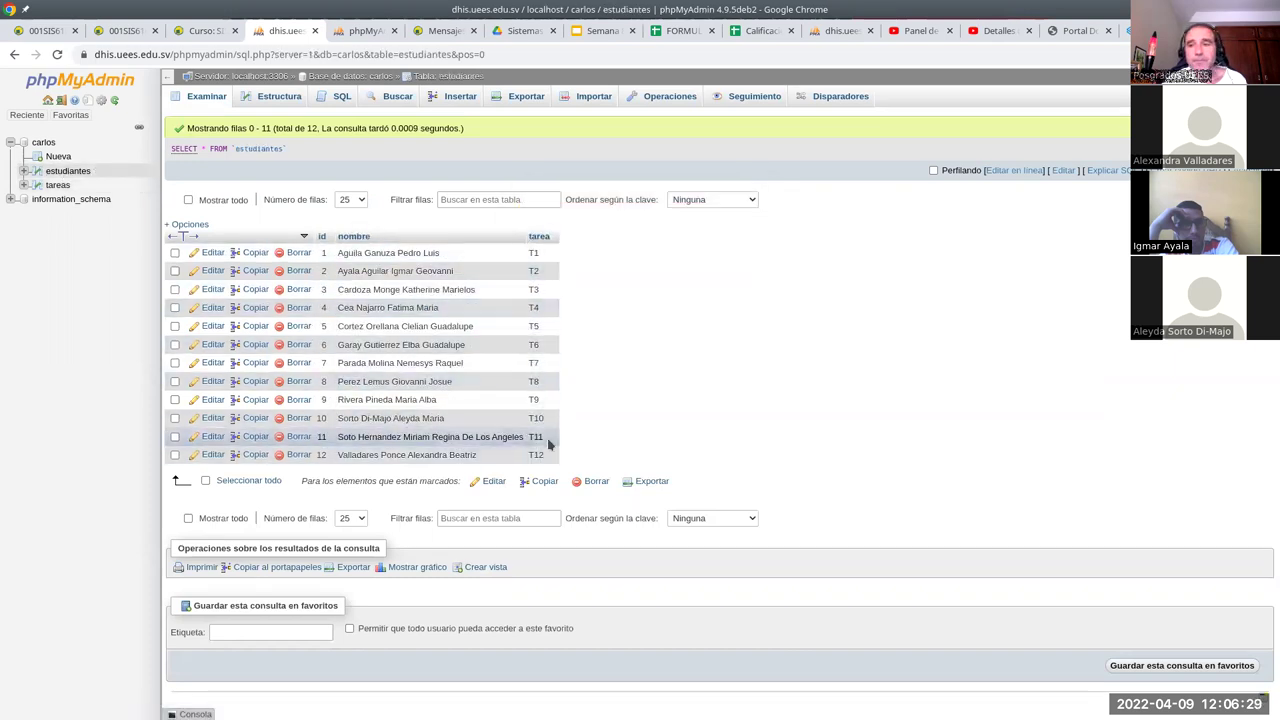
click(57, 186)
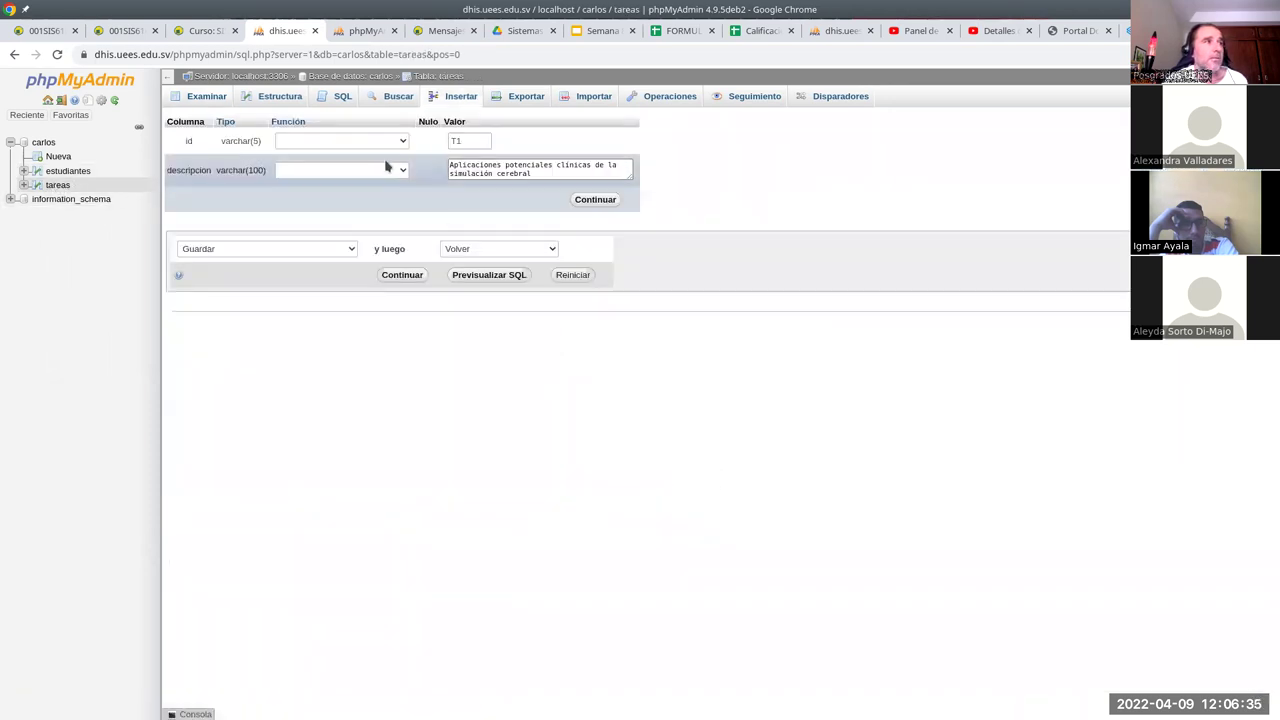
click(461, 140)
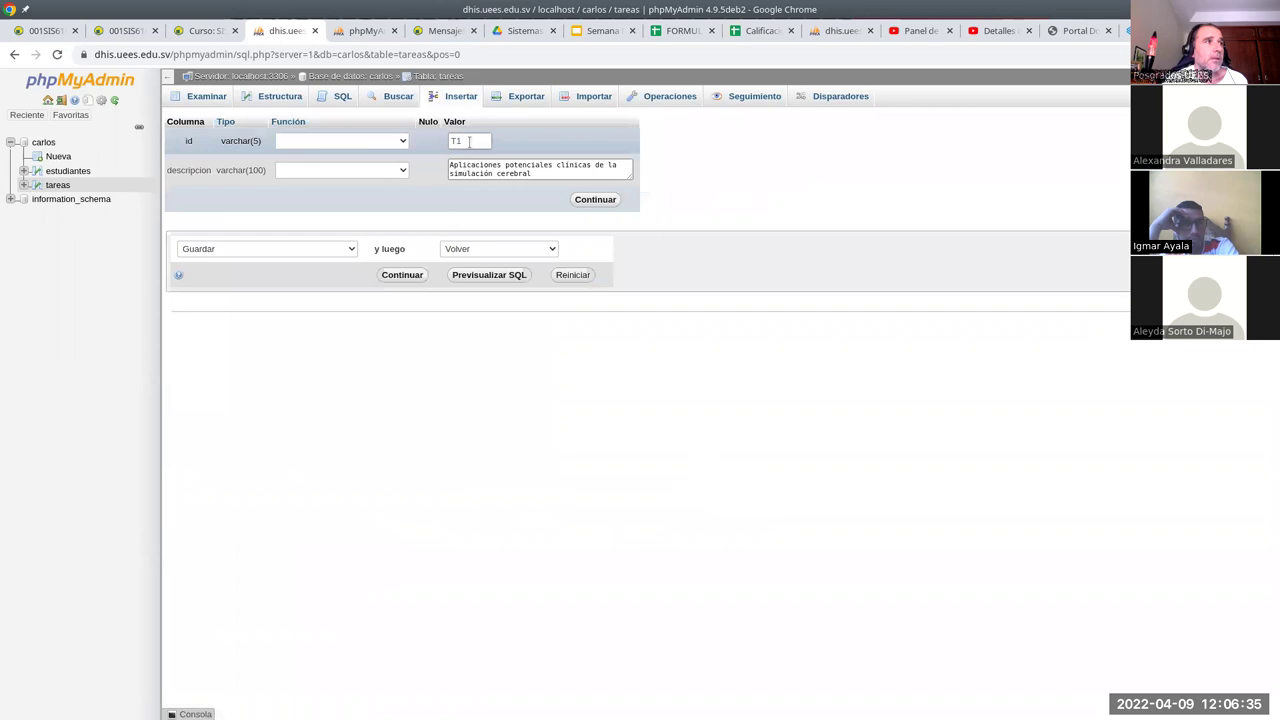
click(595, 199)
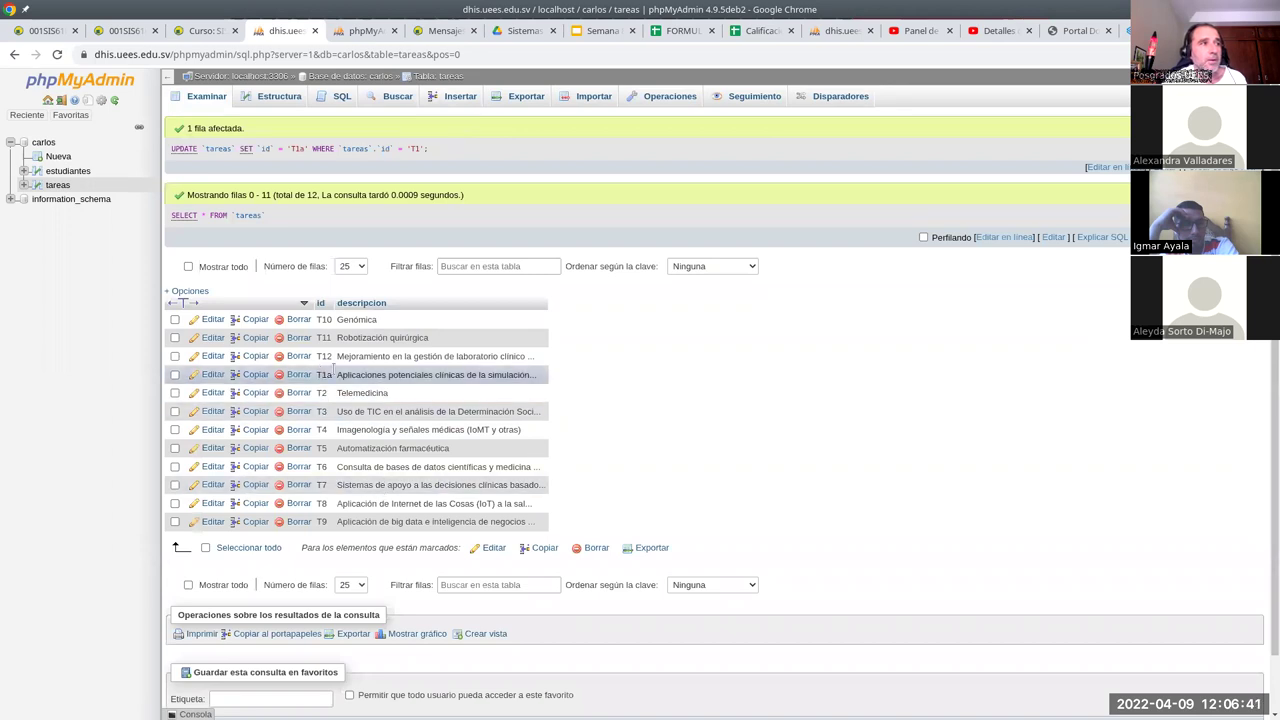
click(80, 171)
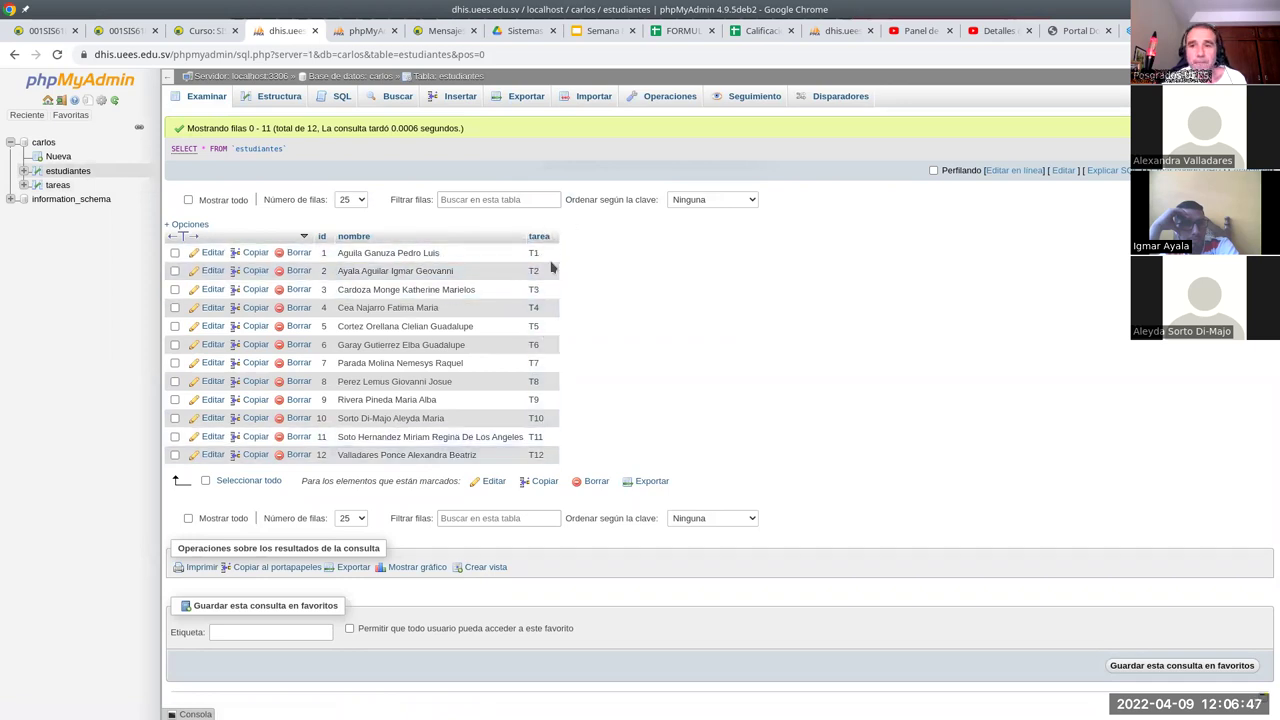
- Set the id T1a back to T1 in the tareas table and browse the estudiantes rows
click(62, 186)
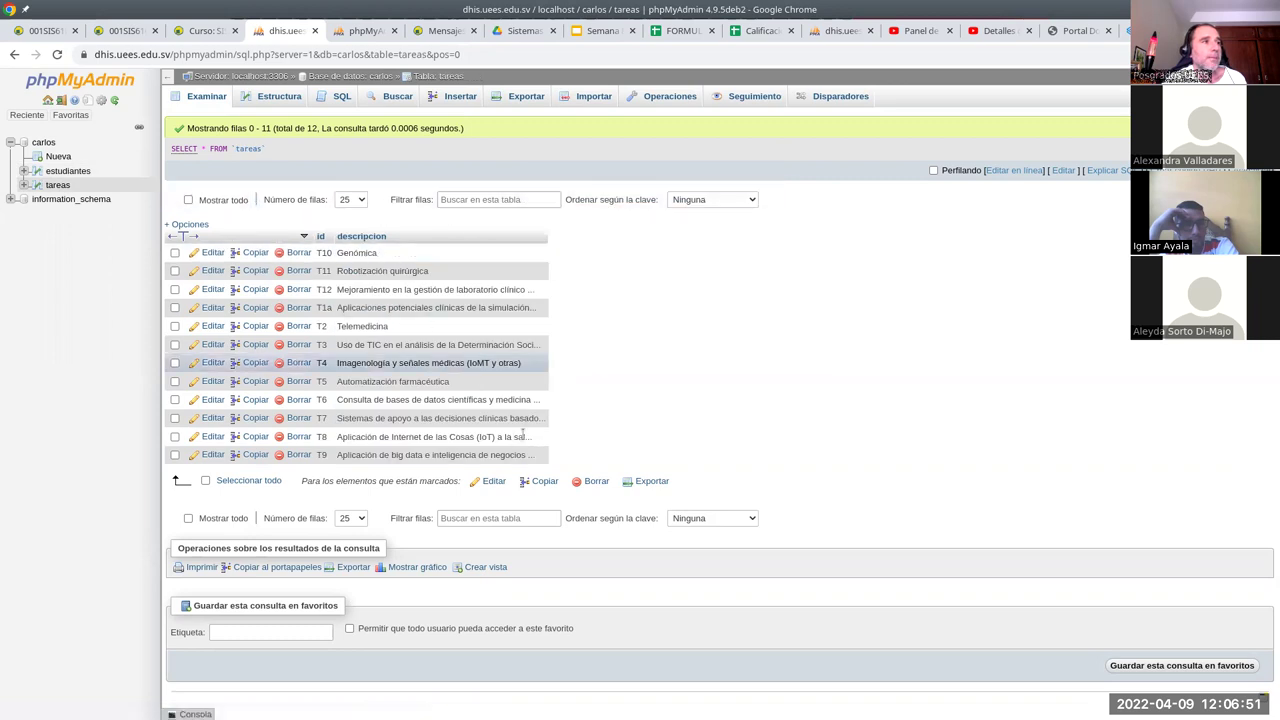
click(210, 310)
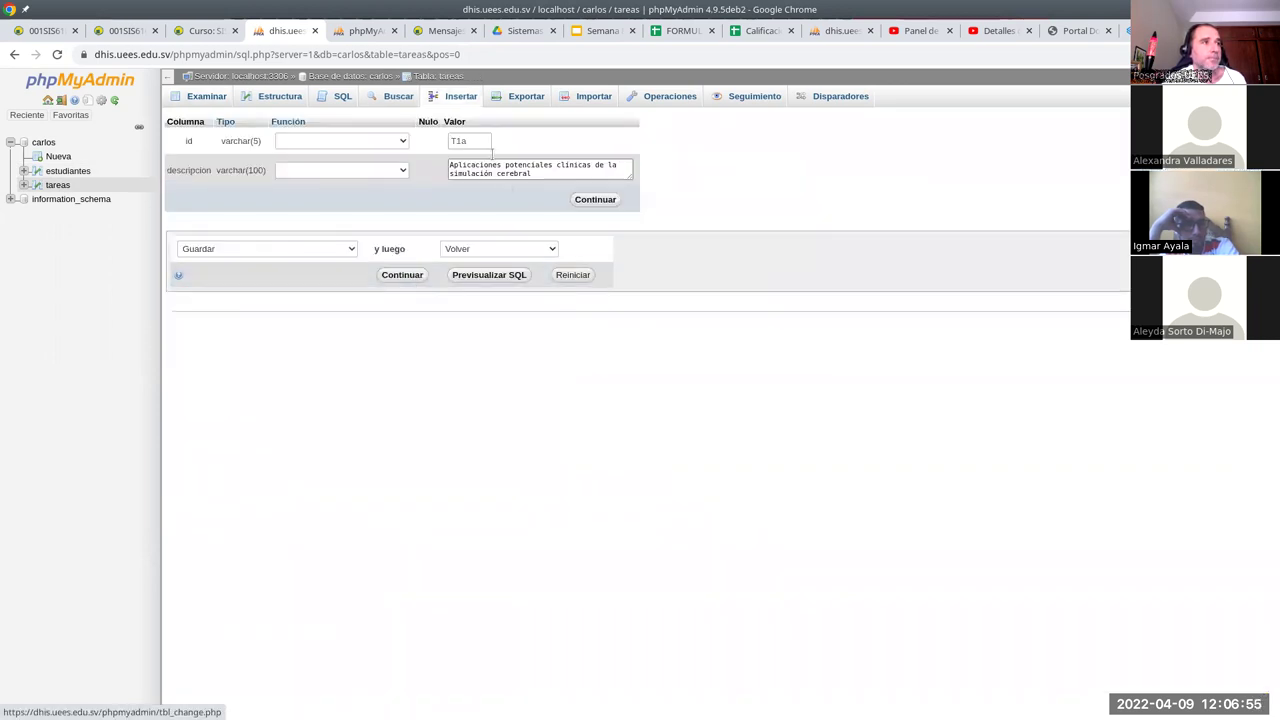
click(488, 141)
key(BackSpace)
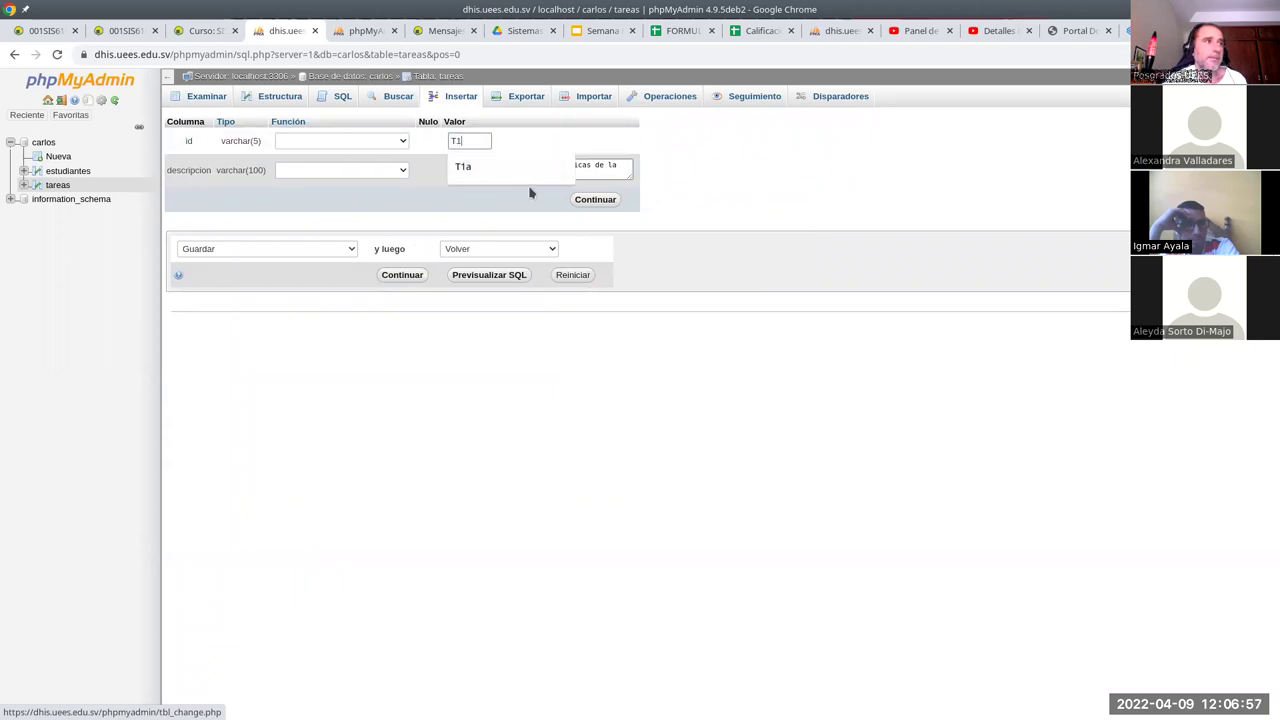
click(582, 200)
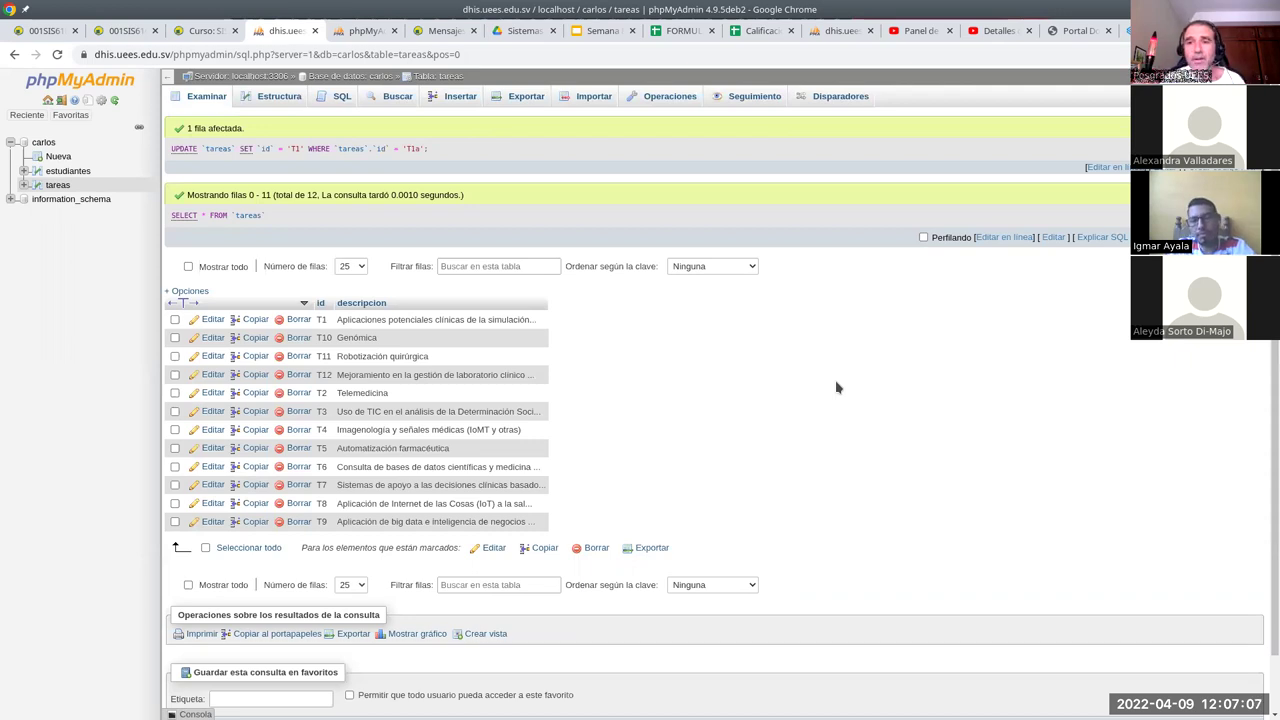
click(68, 172)
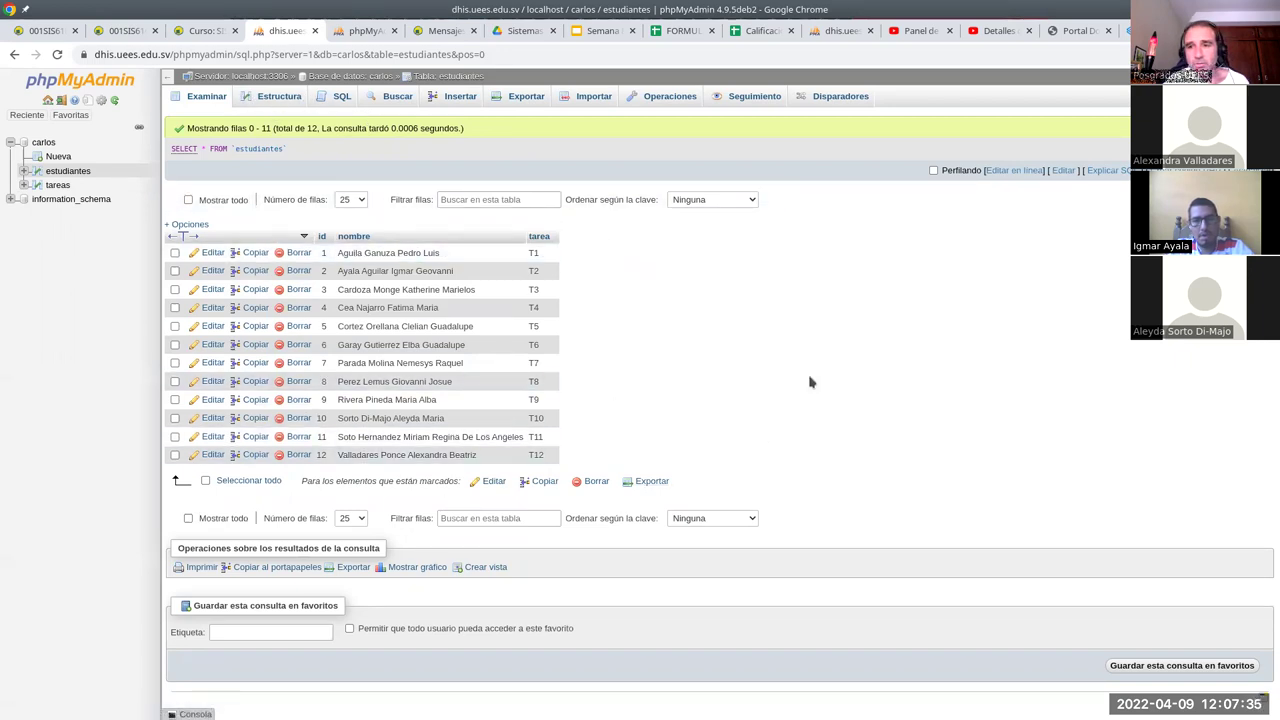
- In the relation view of estudiantes, name a foreign key constraint fk_estudiantes_tareas and set ON UPDATE to CASCADE, keeping ON DELETE as RESTRICT
click(286, 101)
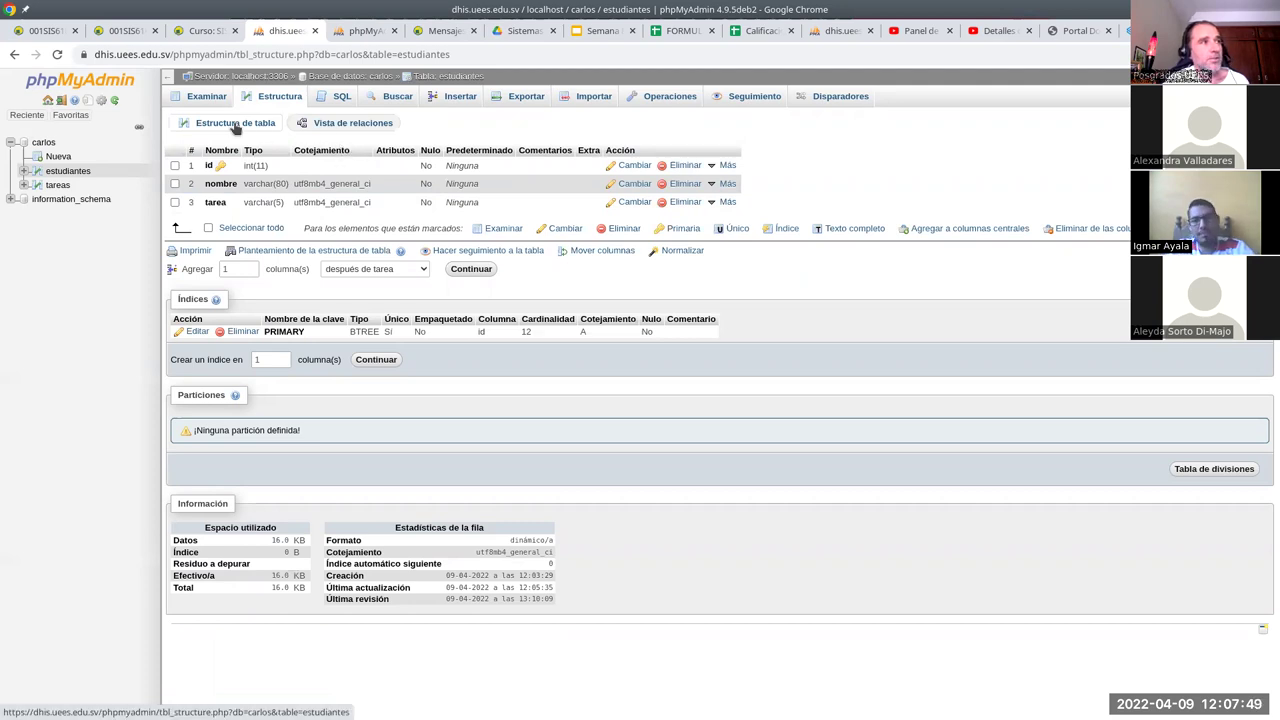
click(332, 124)
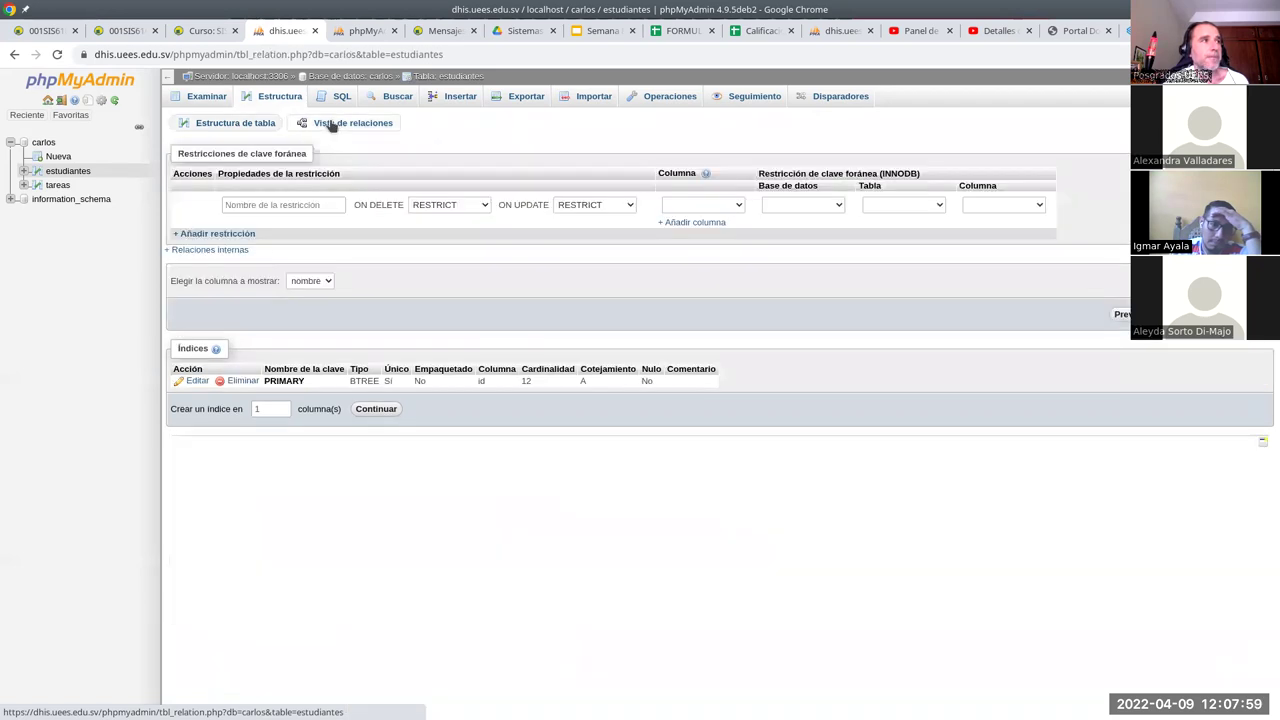
click(296, 204)
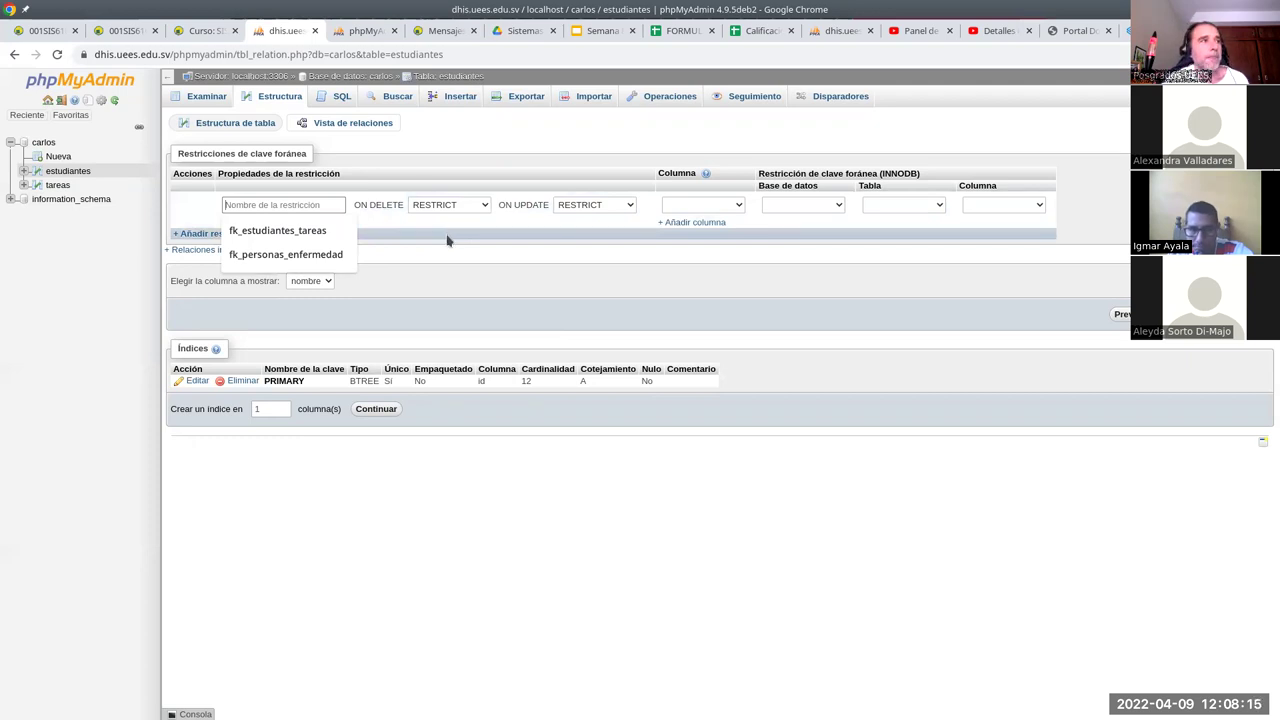
click(270, 232)
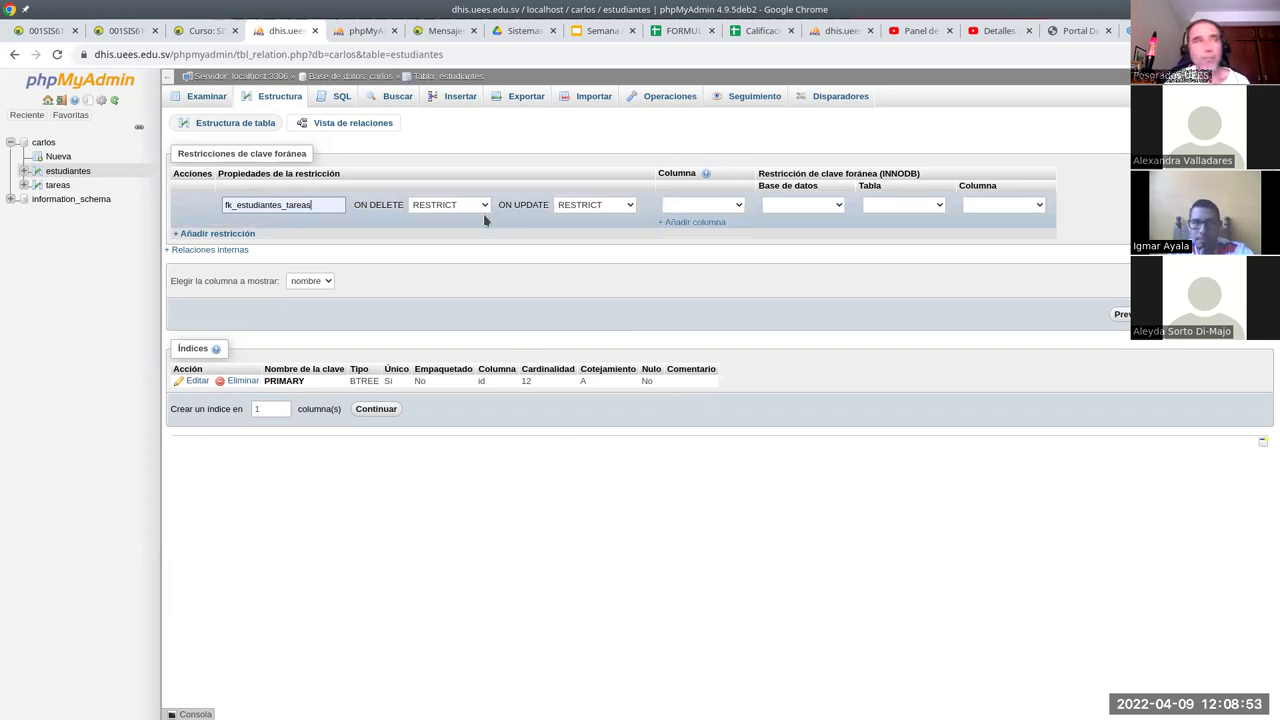
click(483, 297)
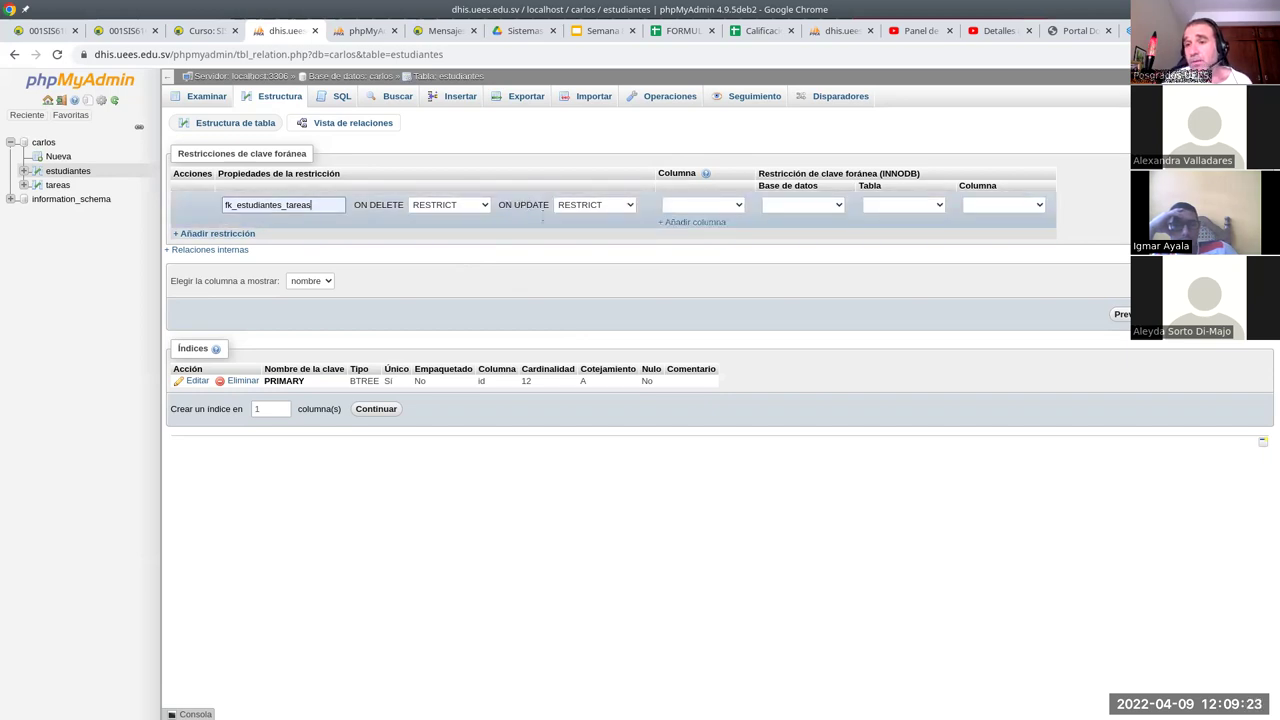
click(615, 212)
click(574, 222)
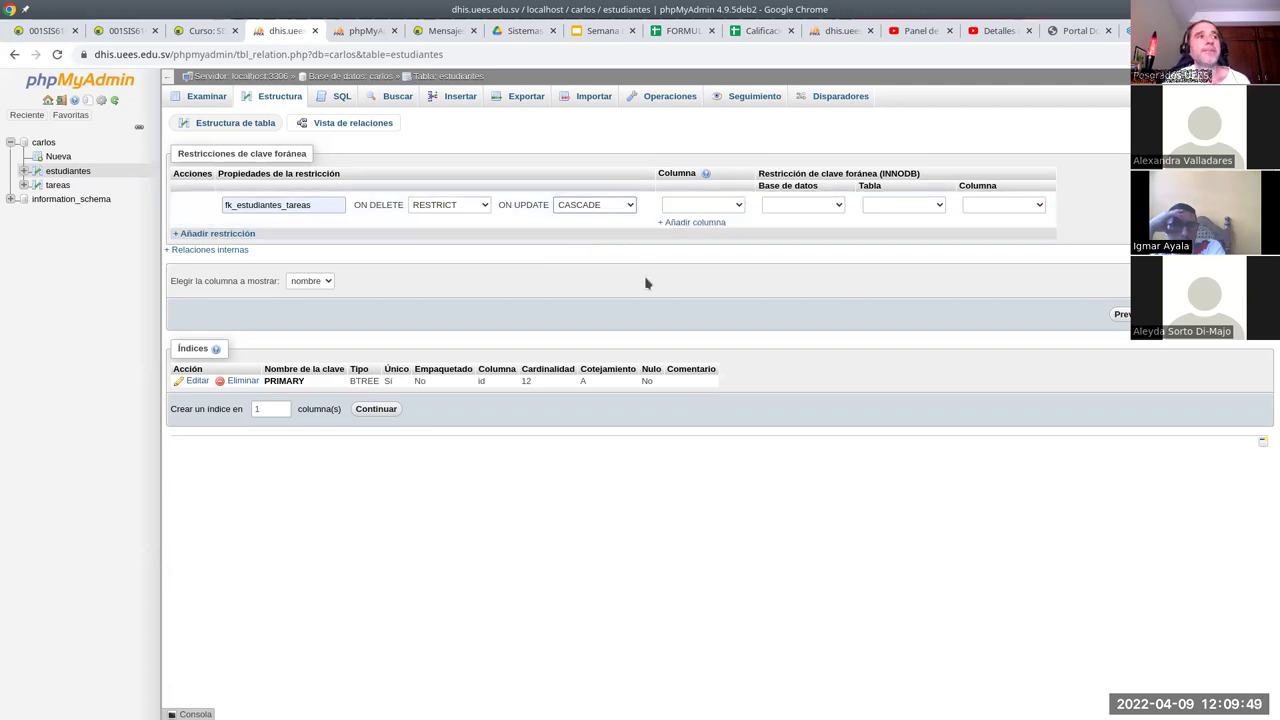
- Link the constraint's tarea column to the id column of tareas in the carlos database and save the foreign key
click(733, 206)
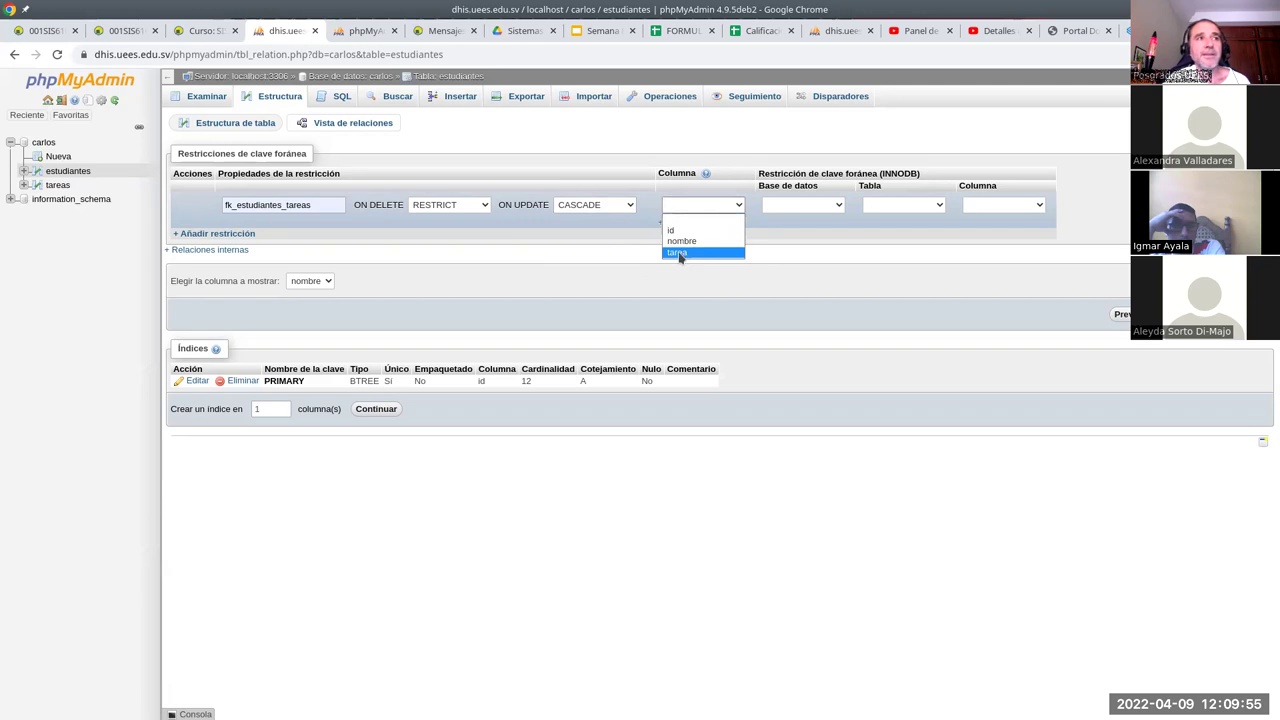
click(679, 254)
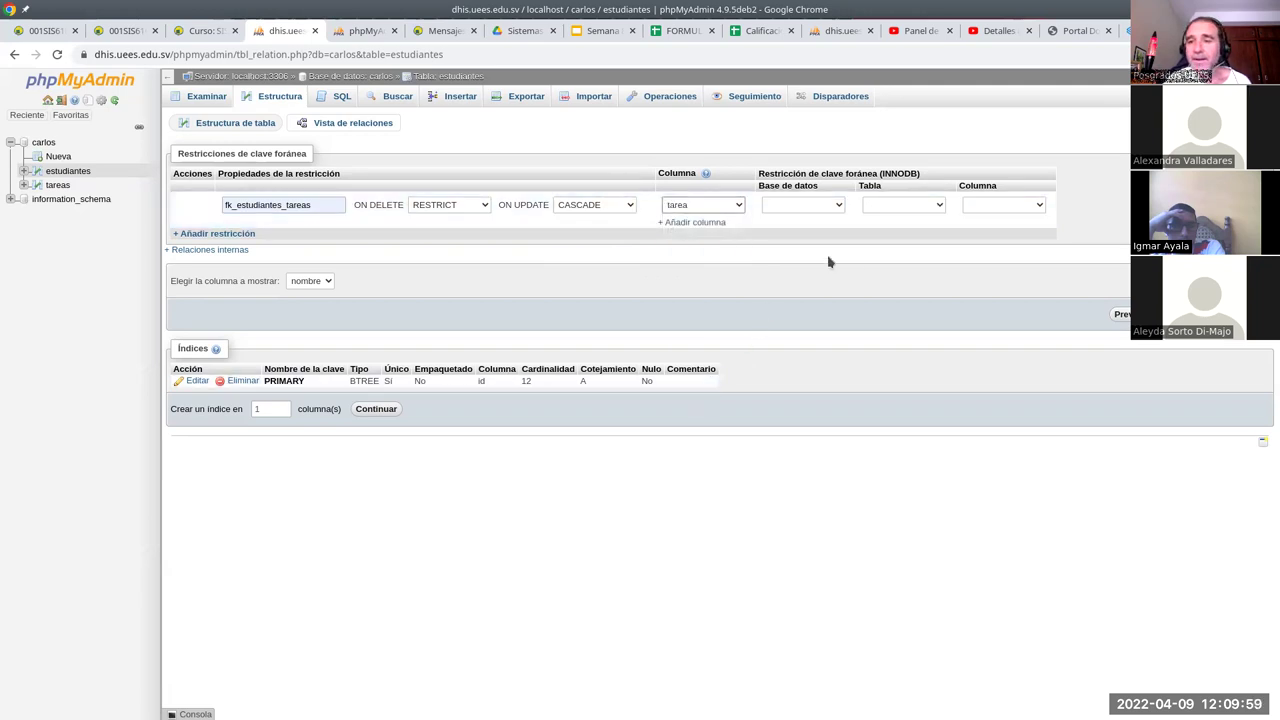
click(803, 205)
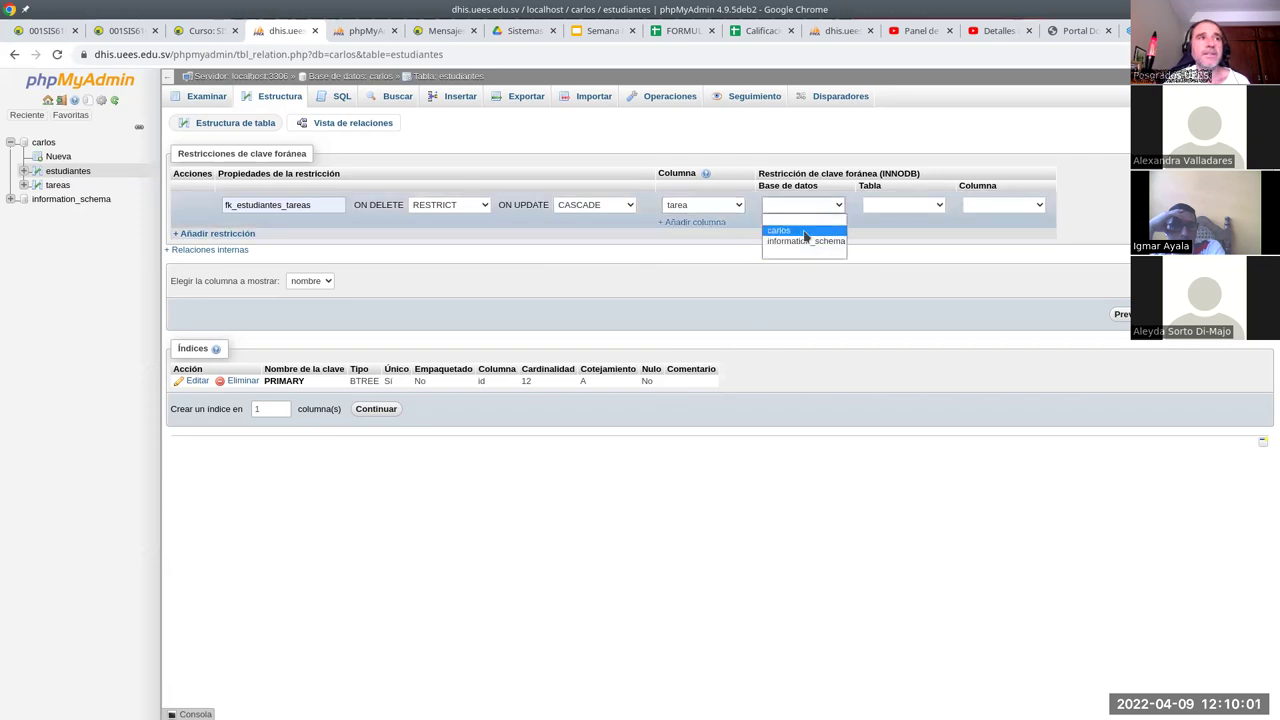
click(804, 231)
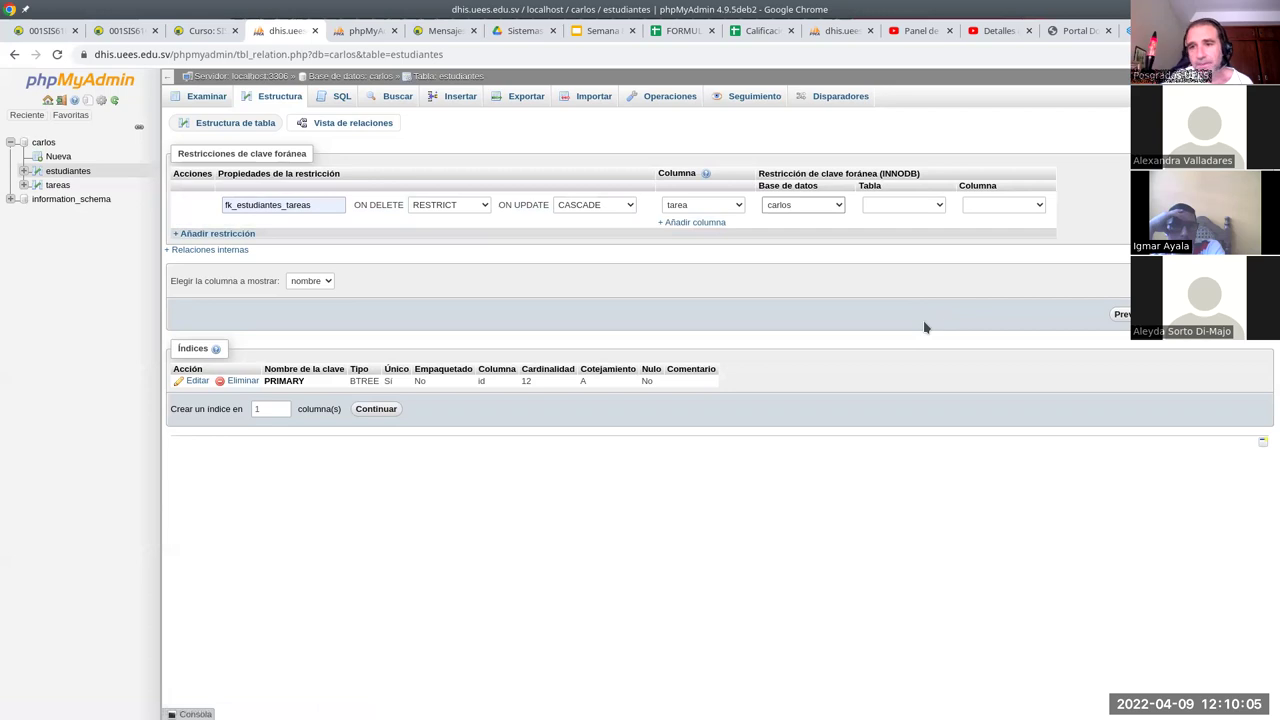
click(925, 208)
click(894, 244)
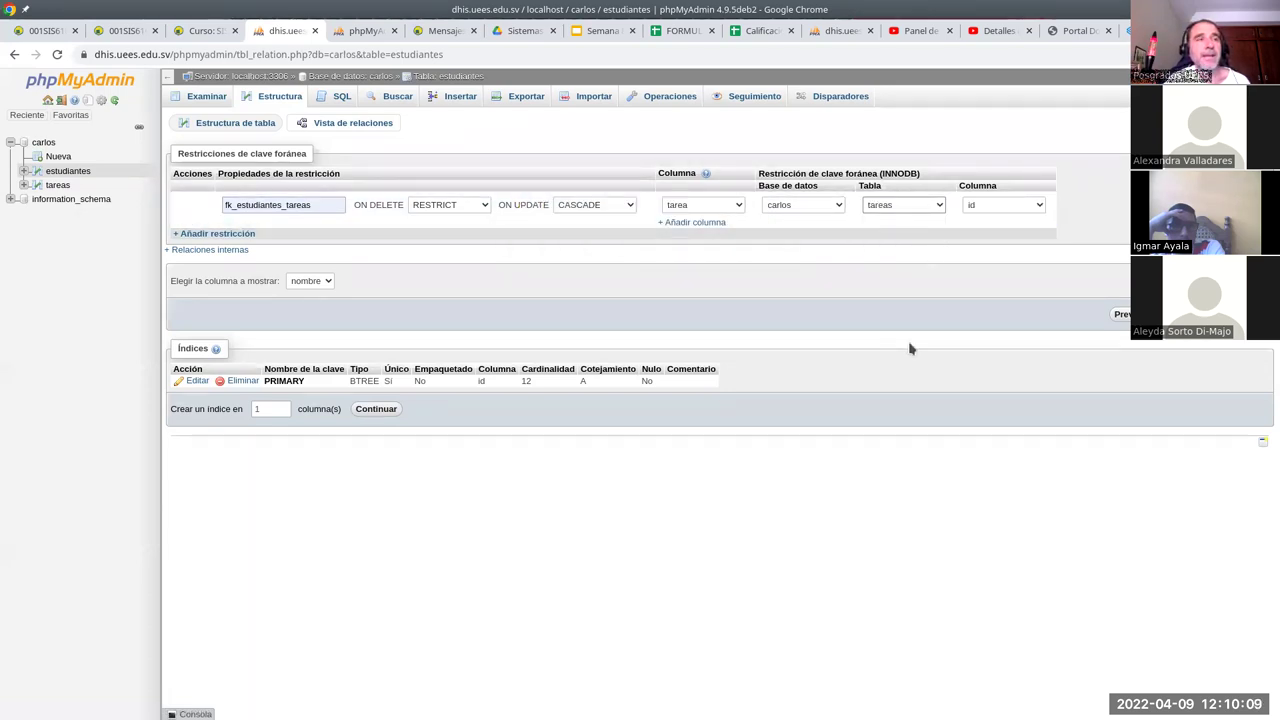
click(1004, 207)
click(977, 232)
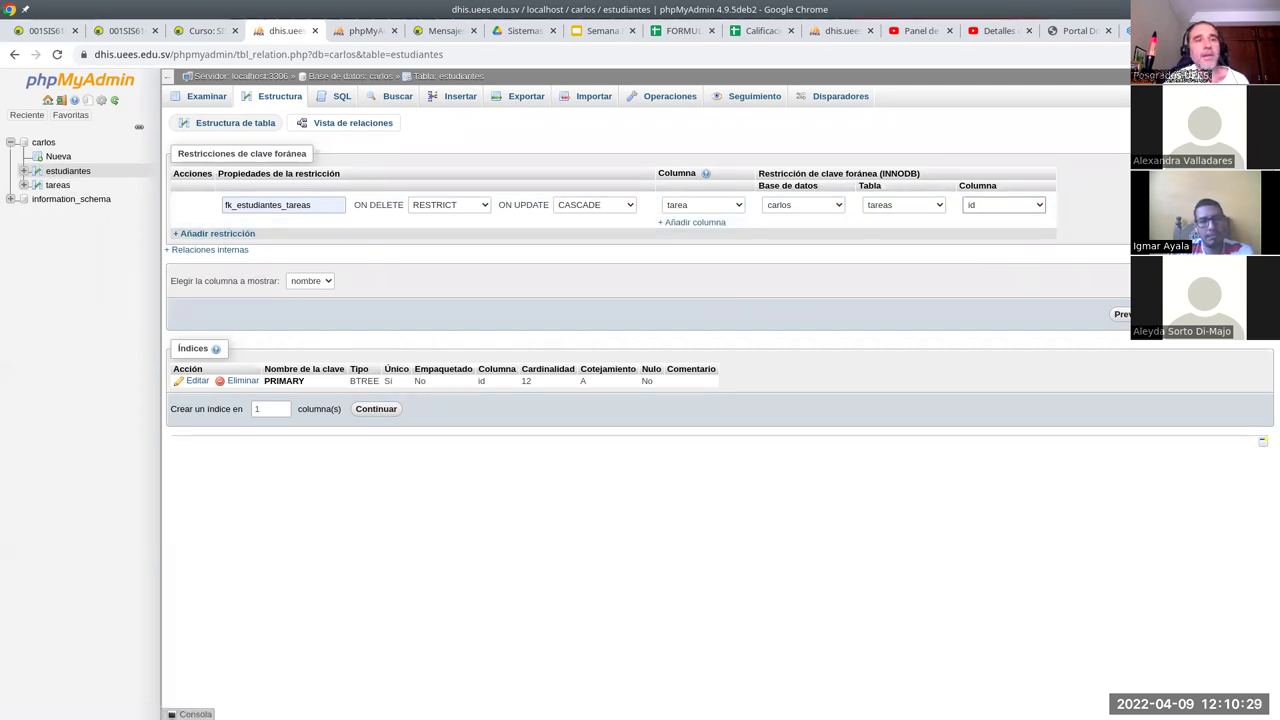
click(1237, 314)
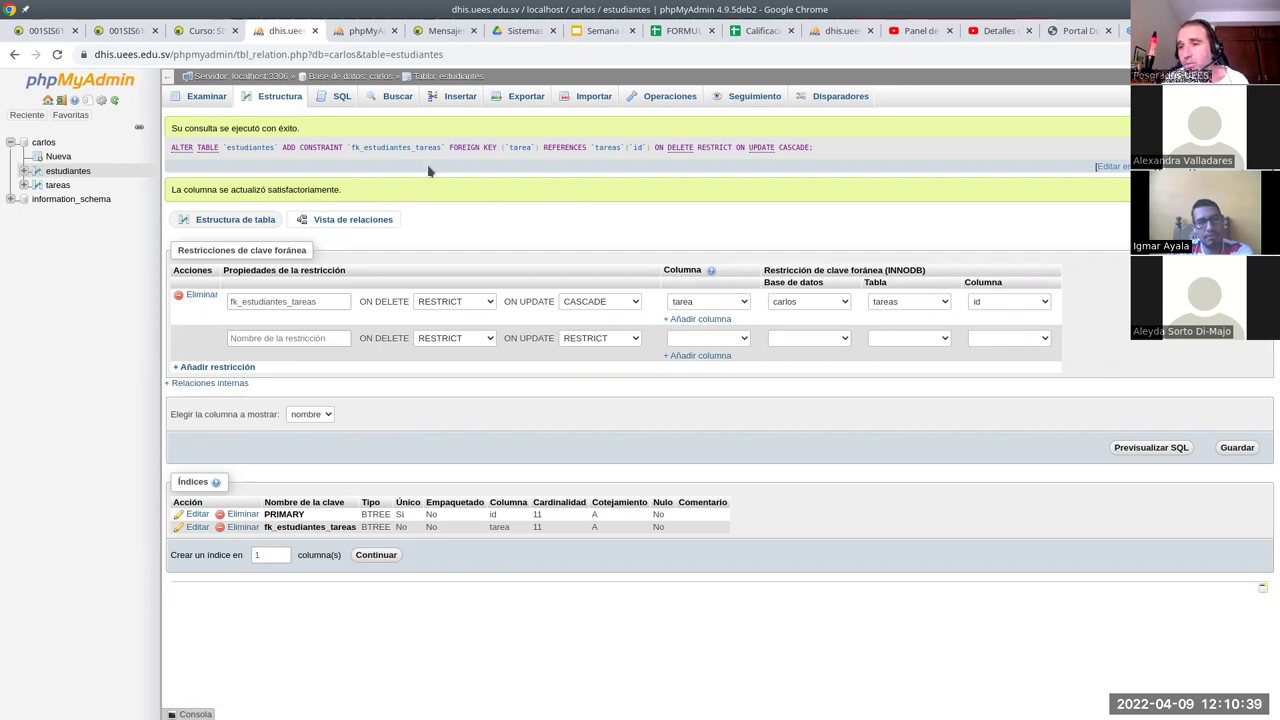
- Change the id T1 to T1a in the tareas table and check the tarea values in the estudiantes rows
click(58, 185)
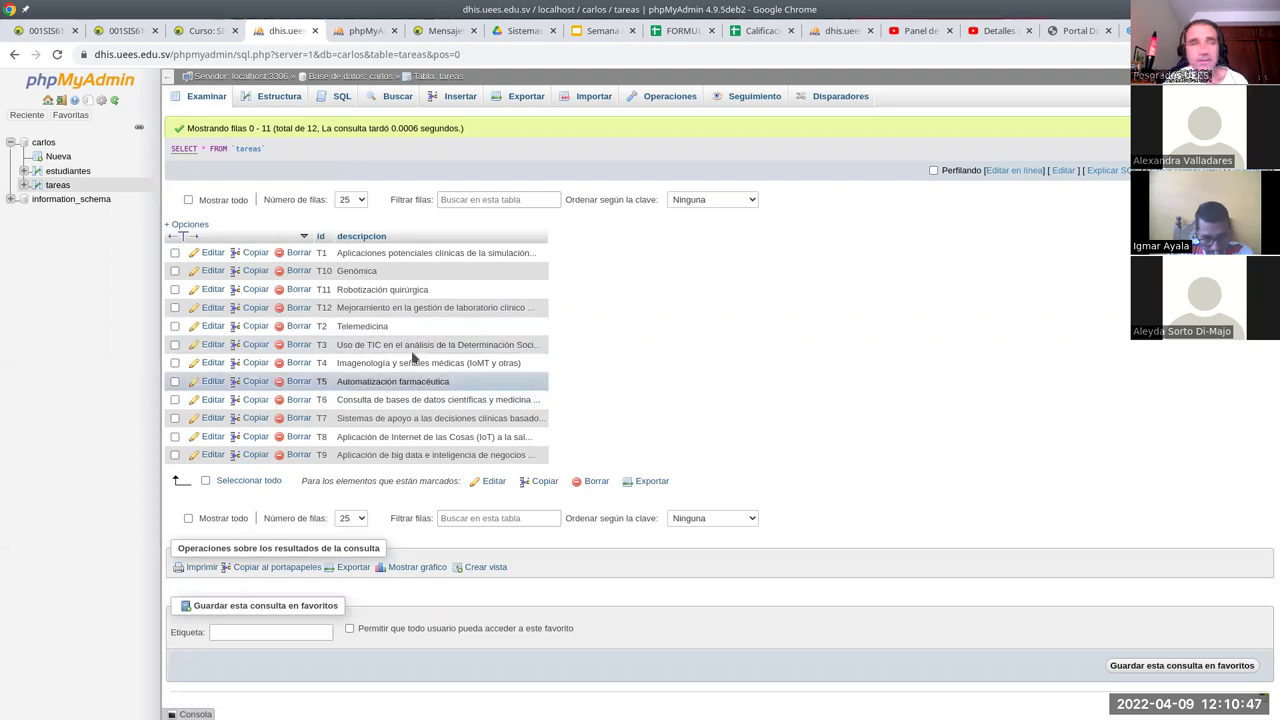
click(222, 254)
click(482, 140)
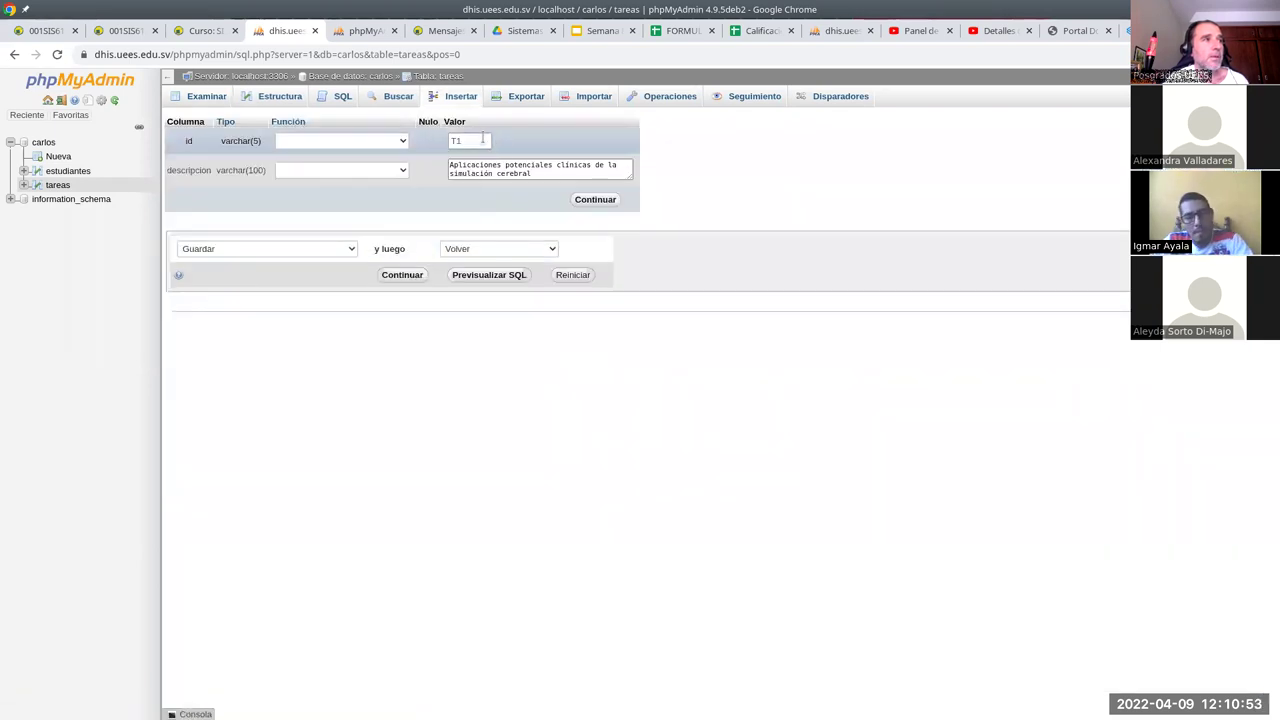
click(534, 185)
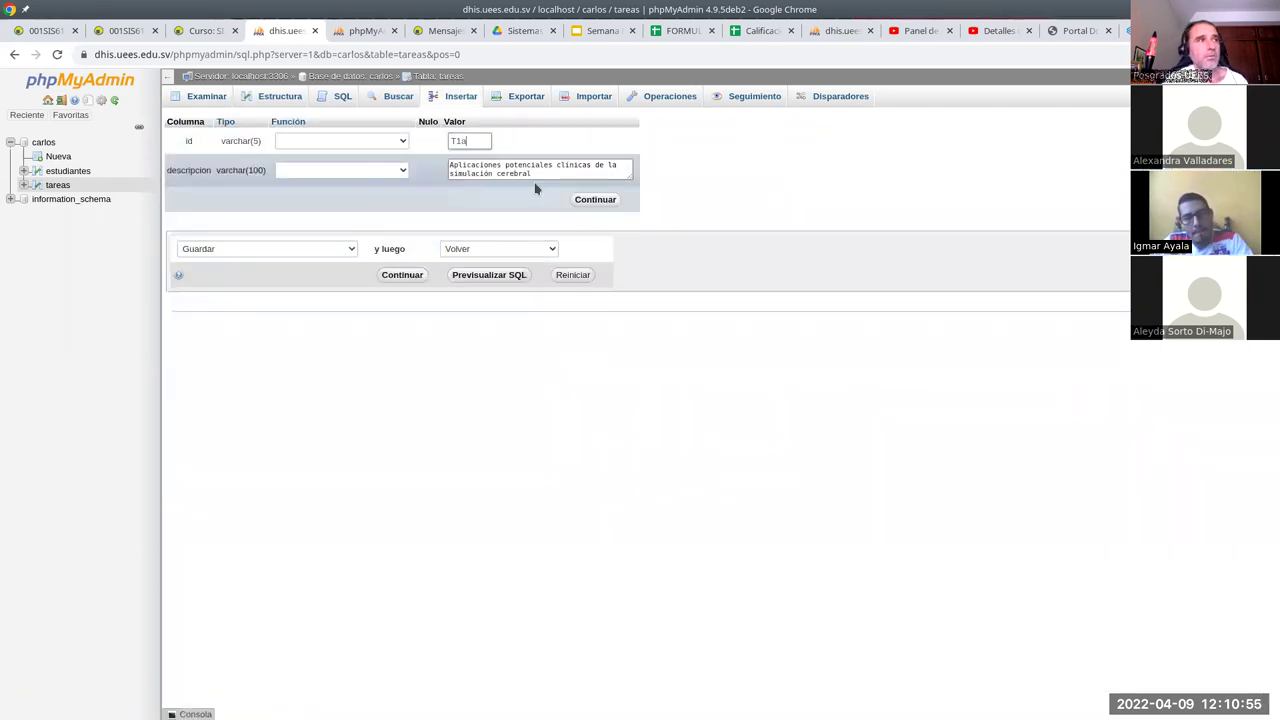
click(600, 202)
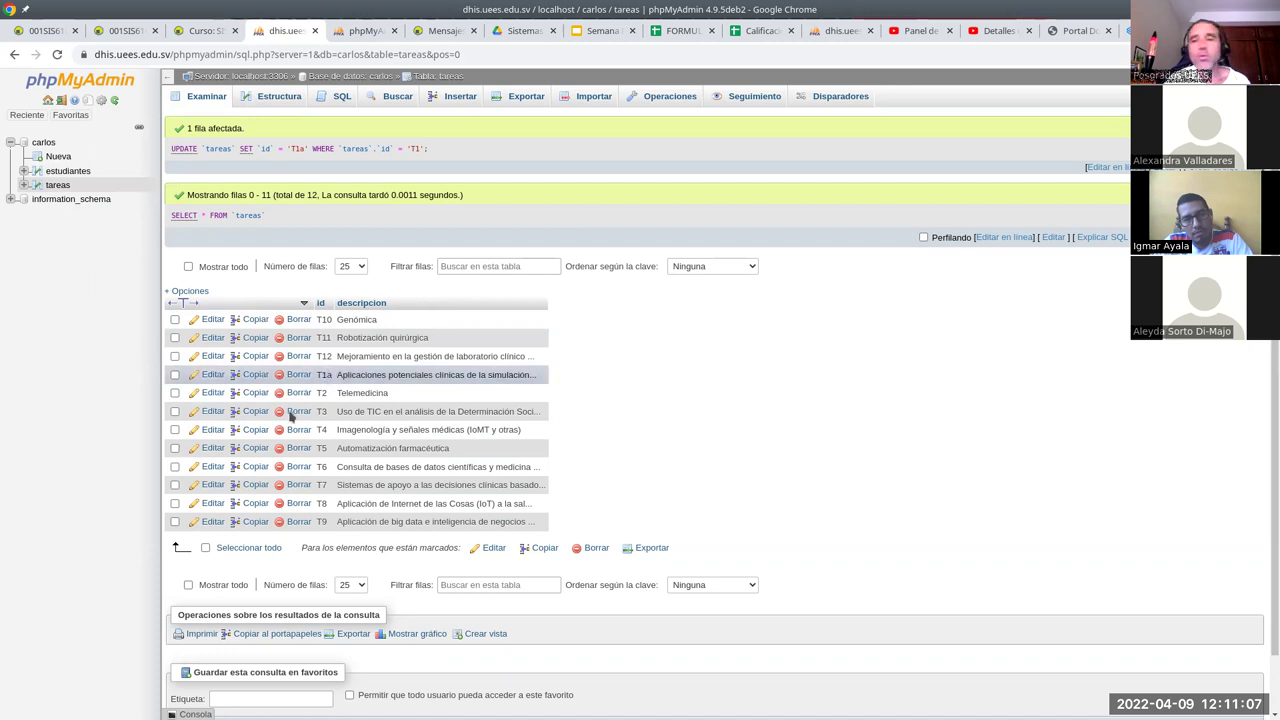
click(62, 176)
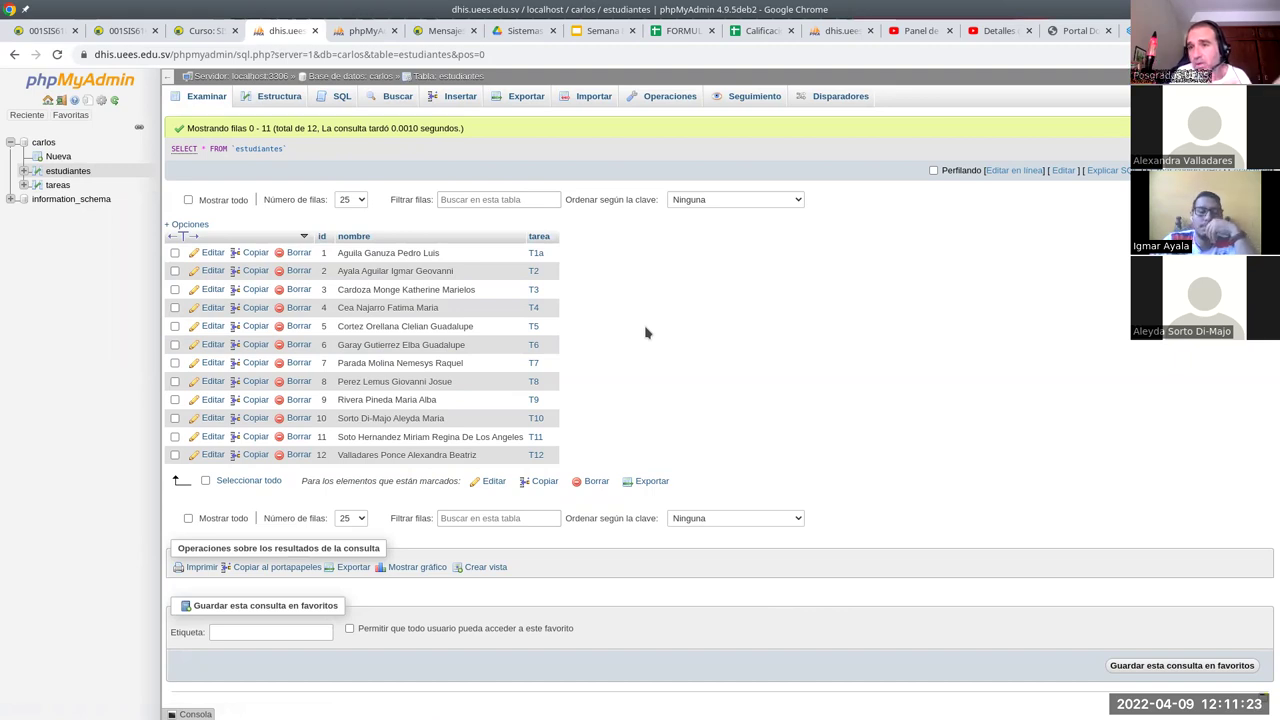
- Try to delete the T1a row from the tareas table and dismiss the resulting message
click(57, 186)
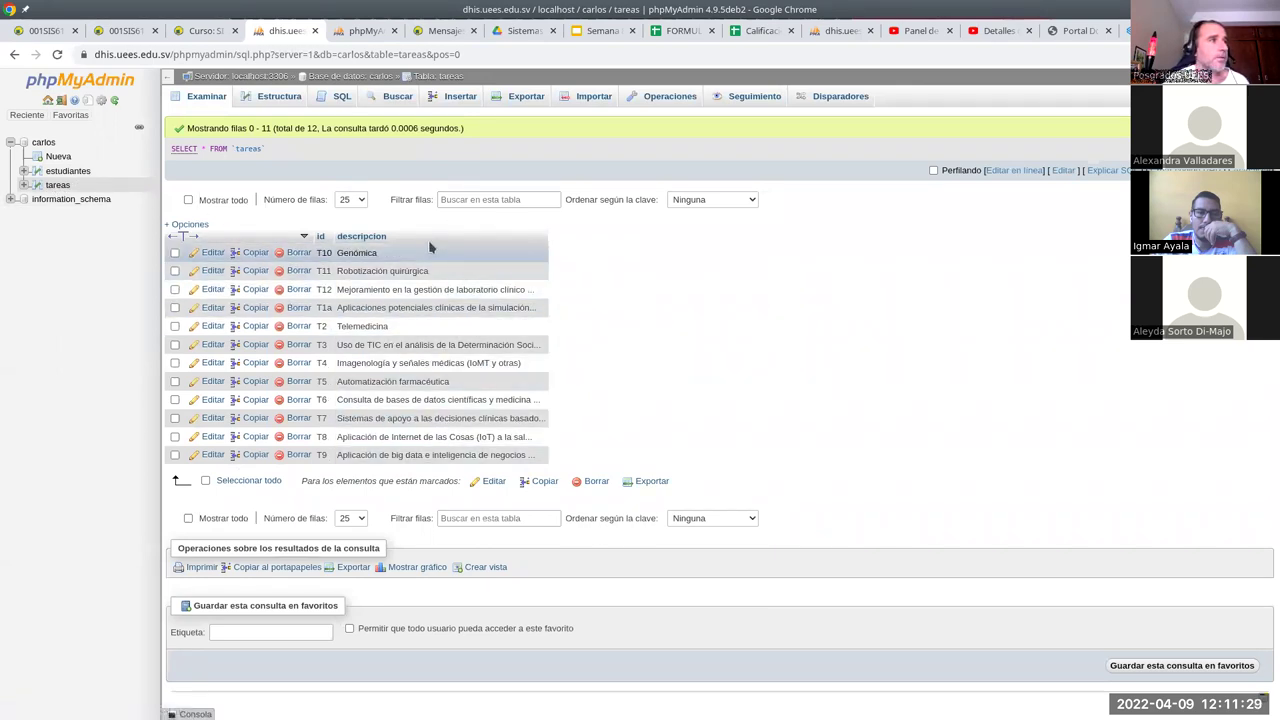
click(296, 312)
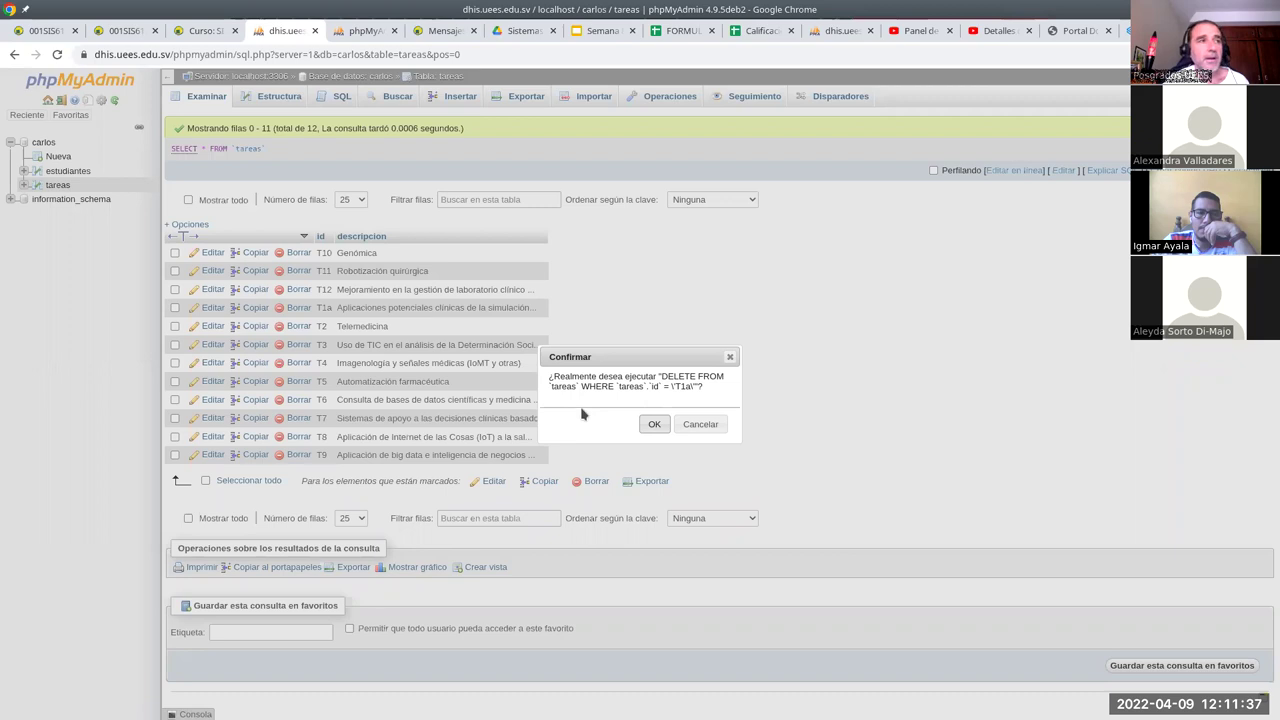
click(651, 425)
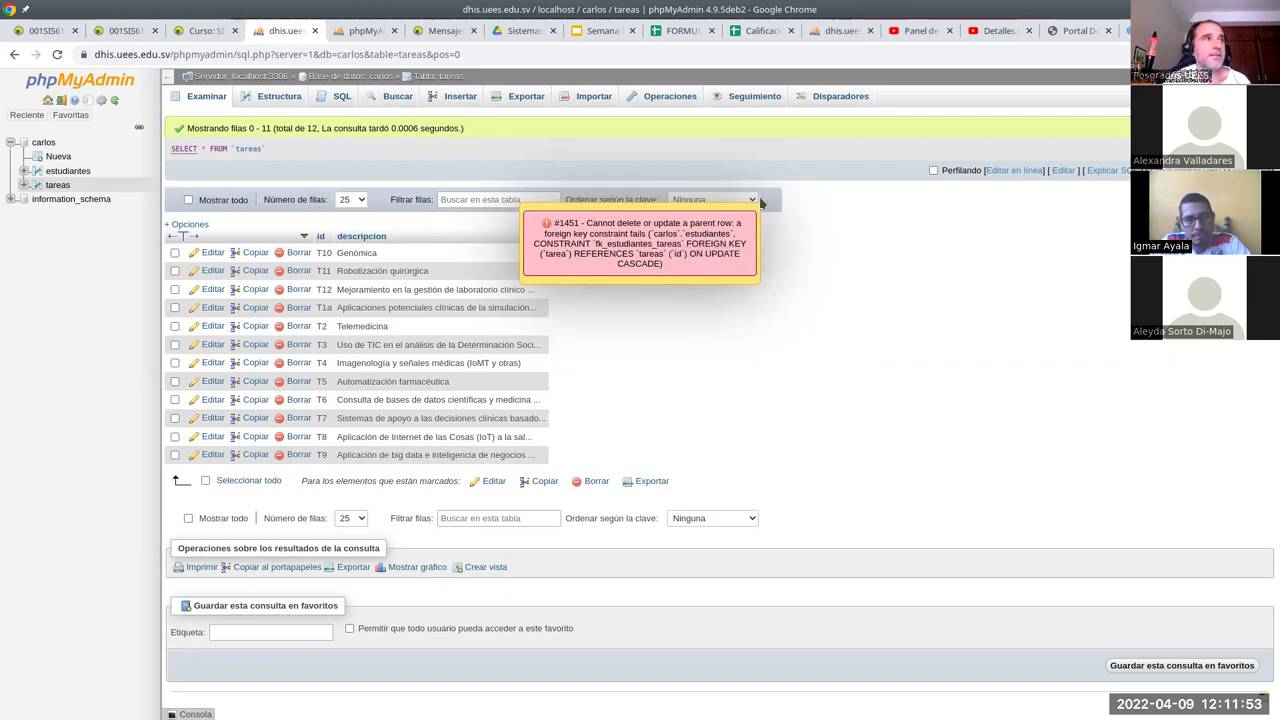
click(609, 243)
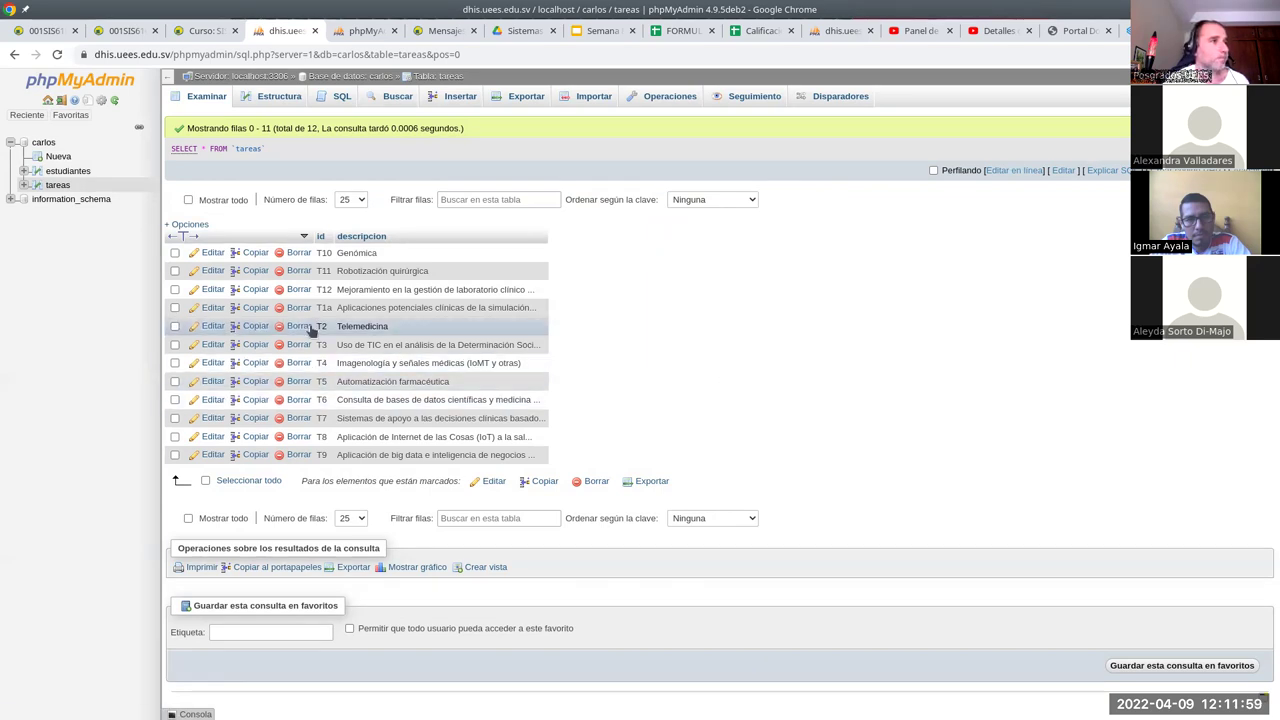
- Restore the id T1a to T1 in the tareas table and browse the estudiantes rows to check their tarea values
click(228, 309)
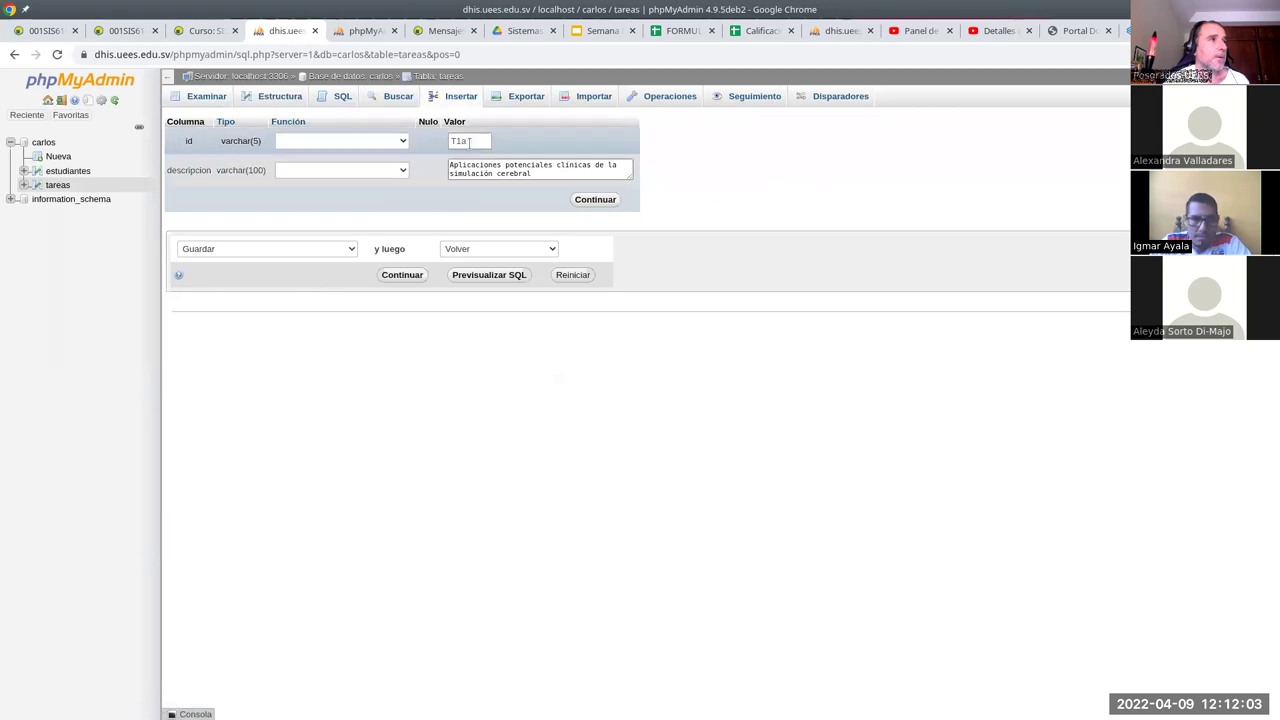
key(BackSpace)
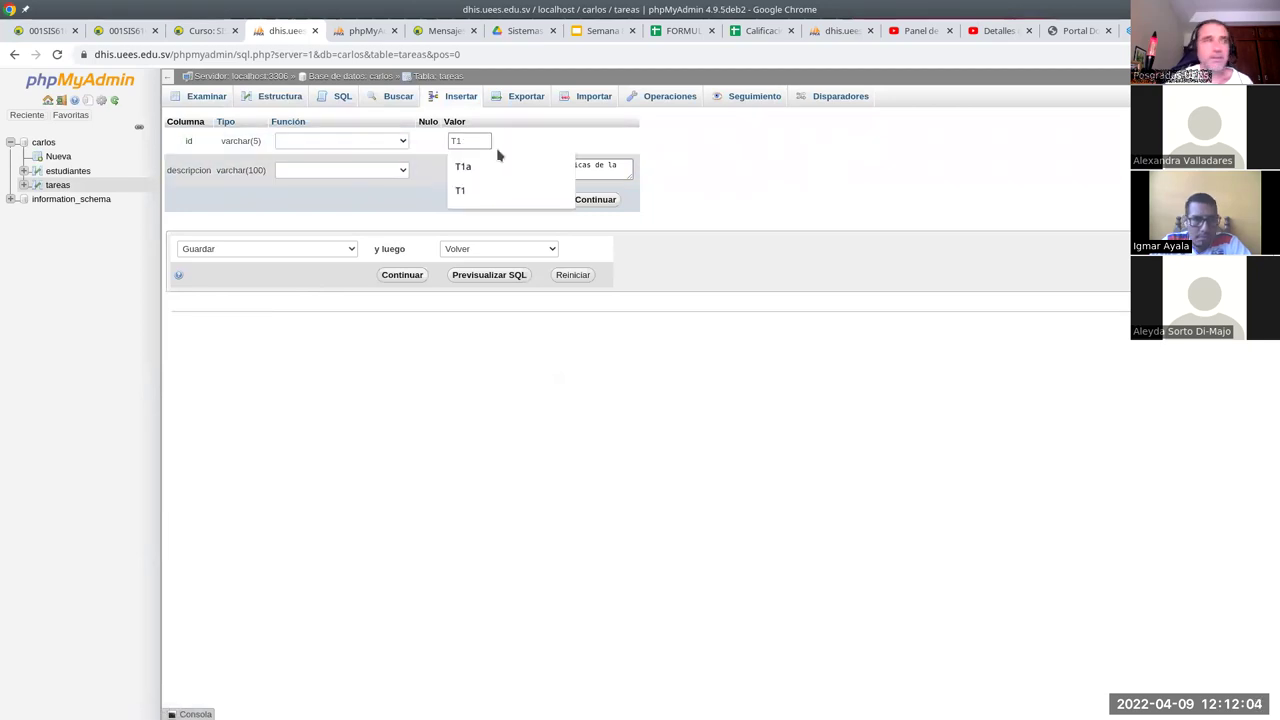
click(720, 214)
click(612, 199)
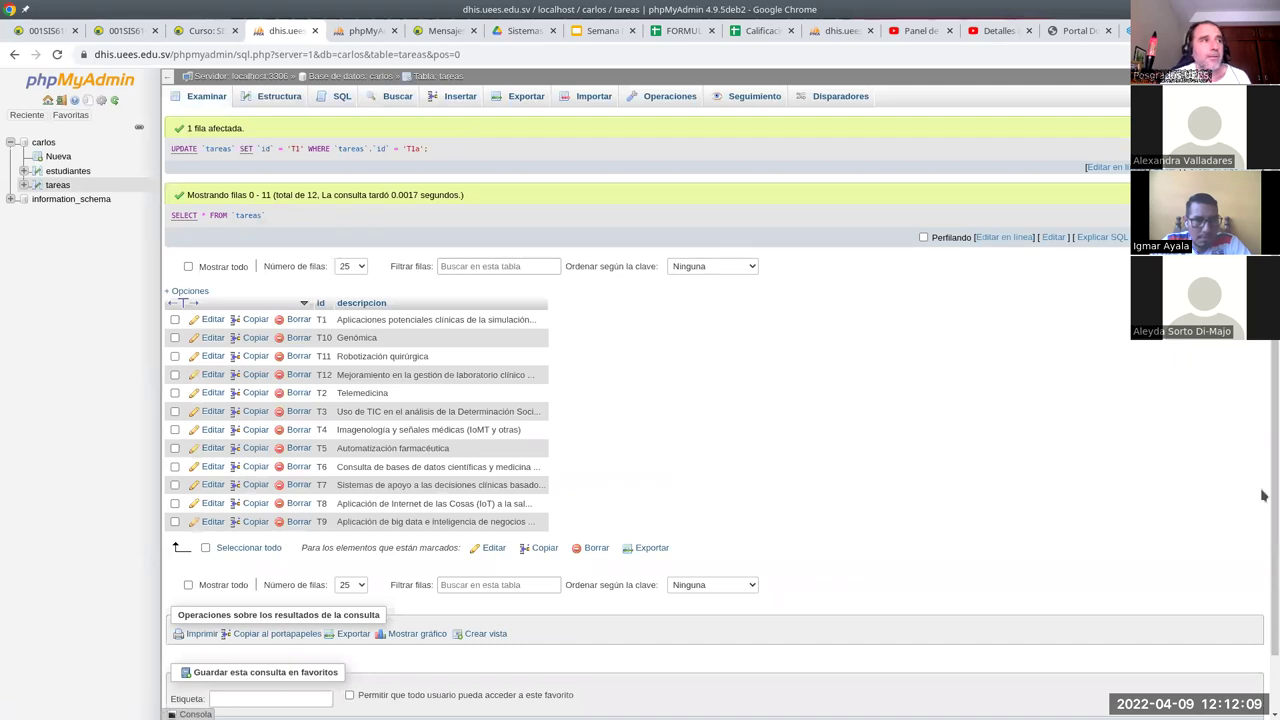
click(75, 171)
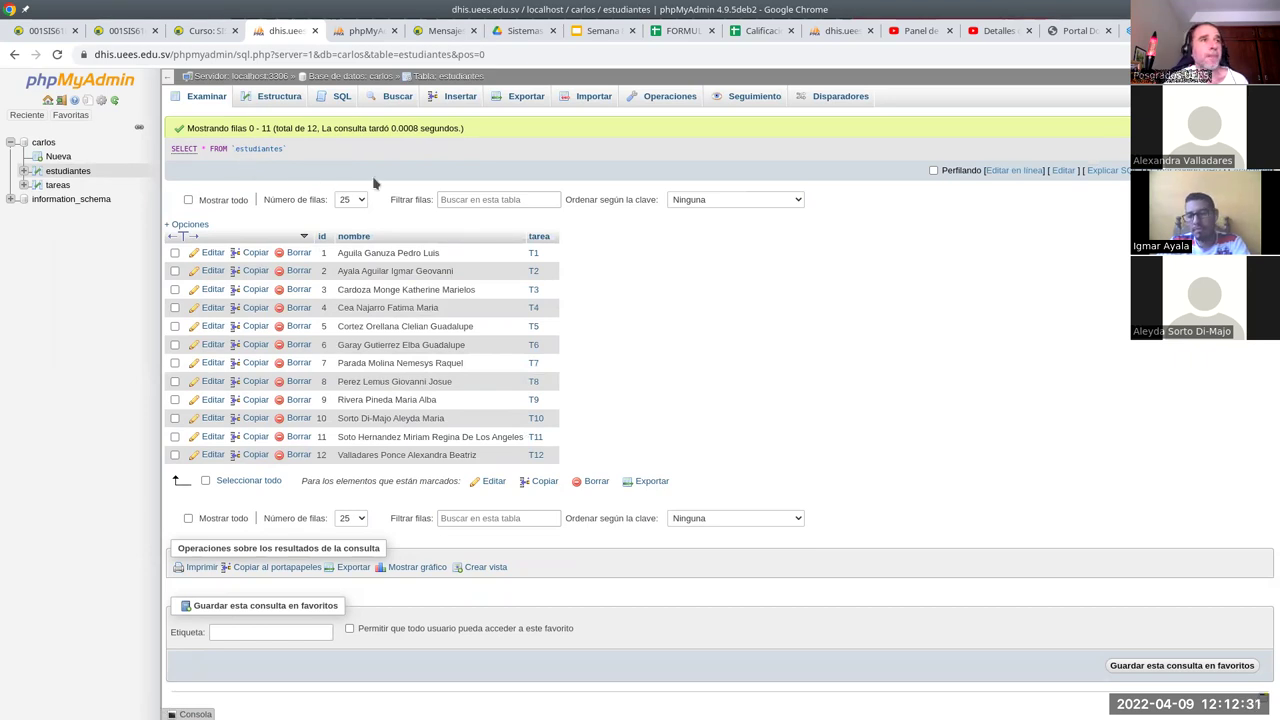
- Edit the estudiantes query inline to SELECT * FROM `estudiantes` WHERE id > 5 and run it
click(1019, 172)
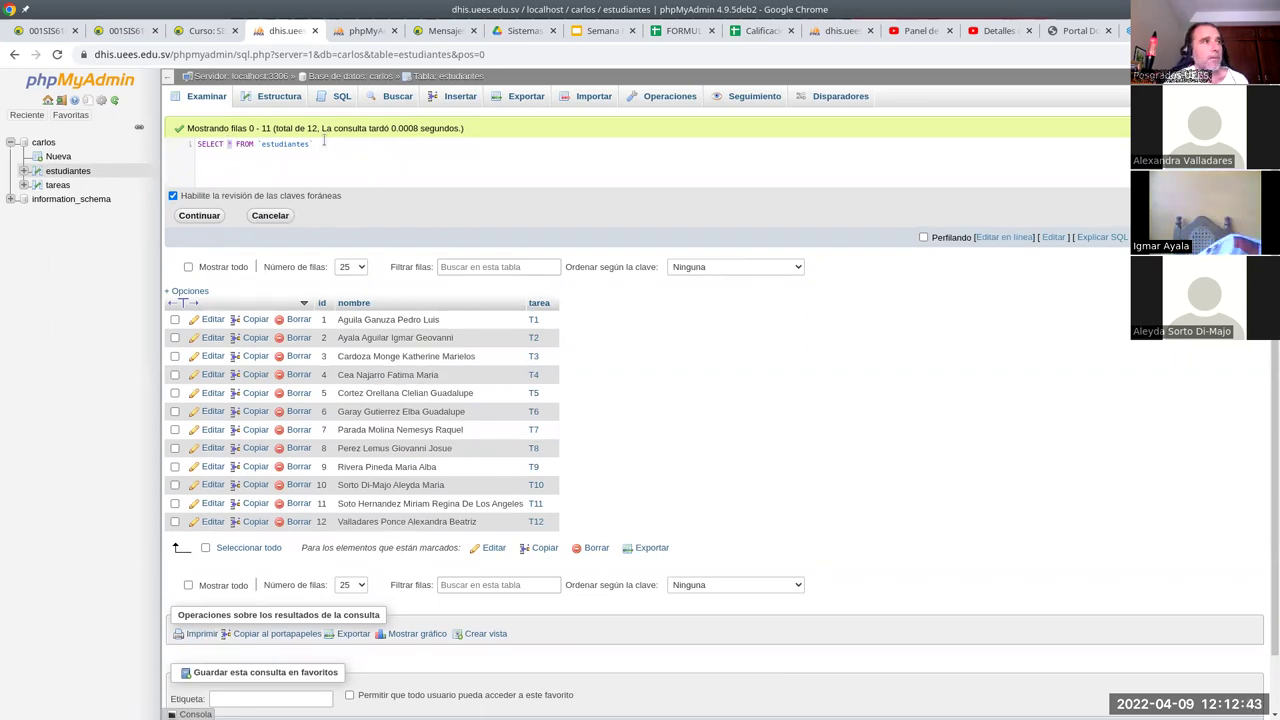
drag(313, 145, 258, 145)
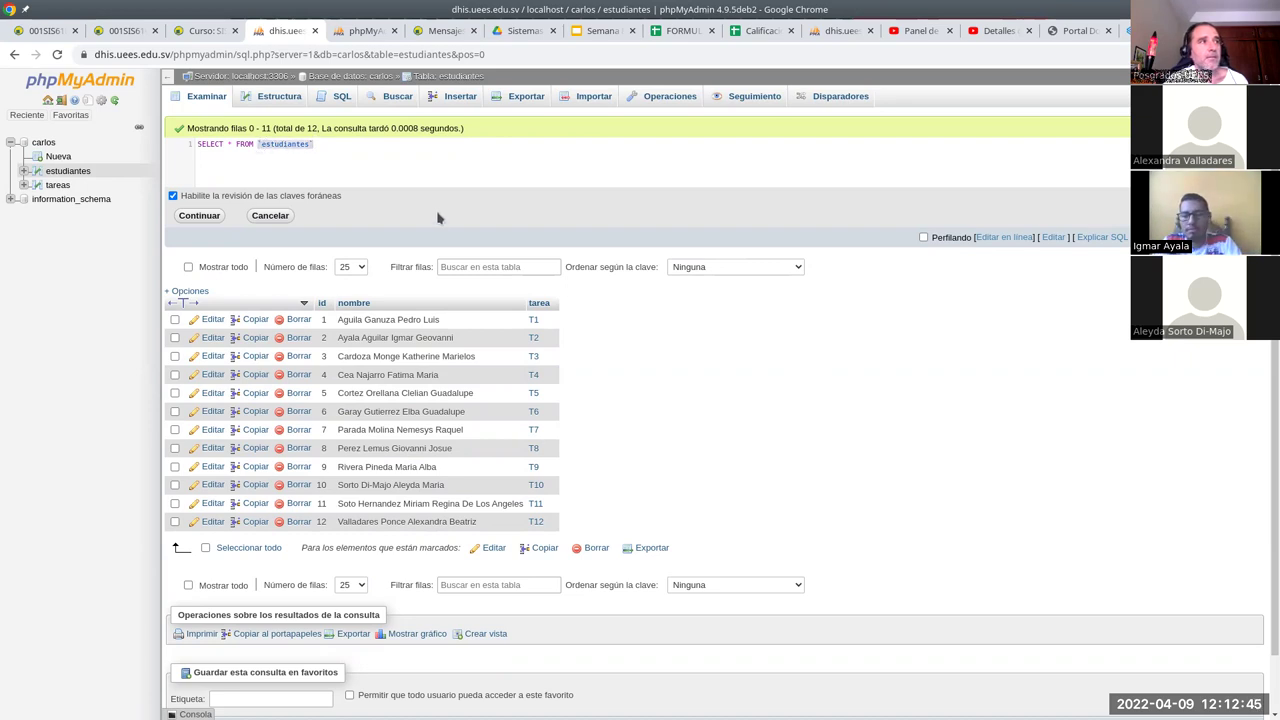
click(363, 146)
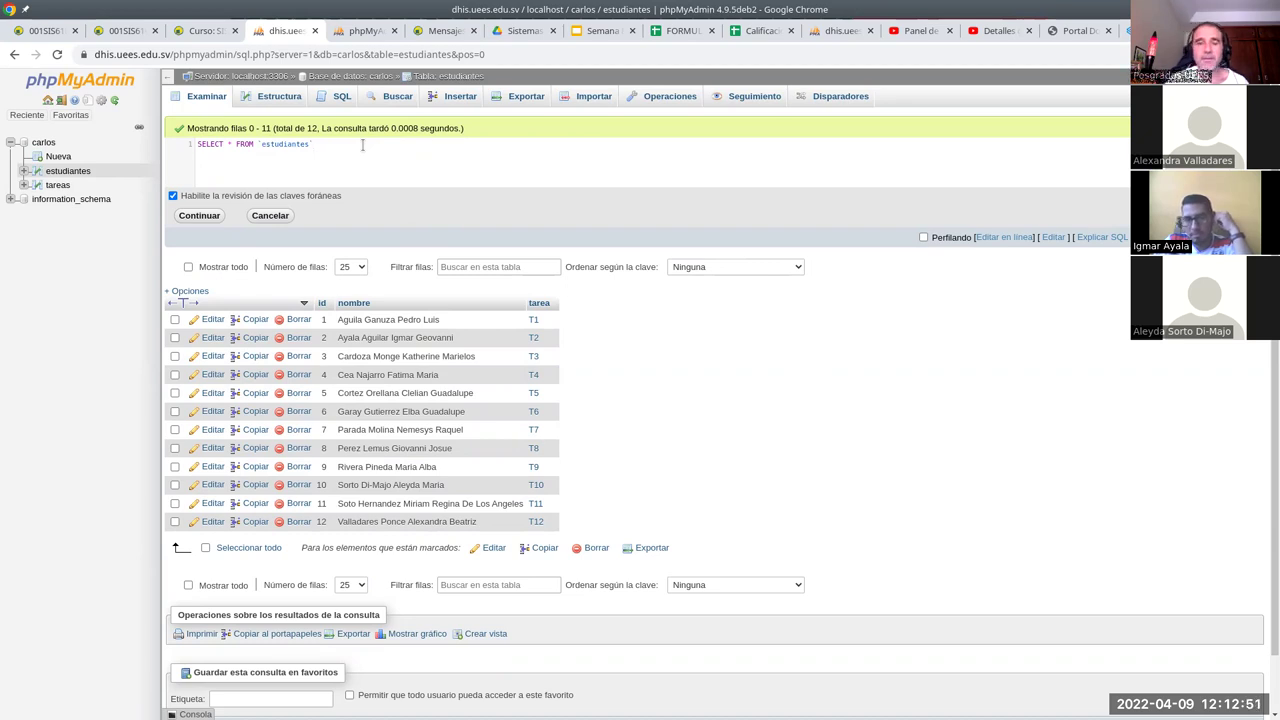
text(WHERE )
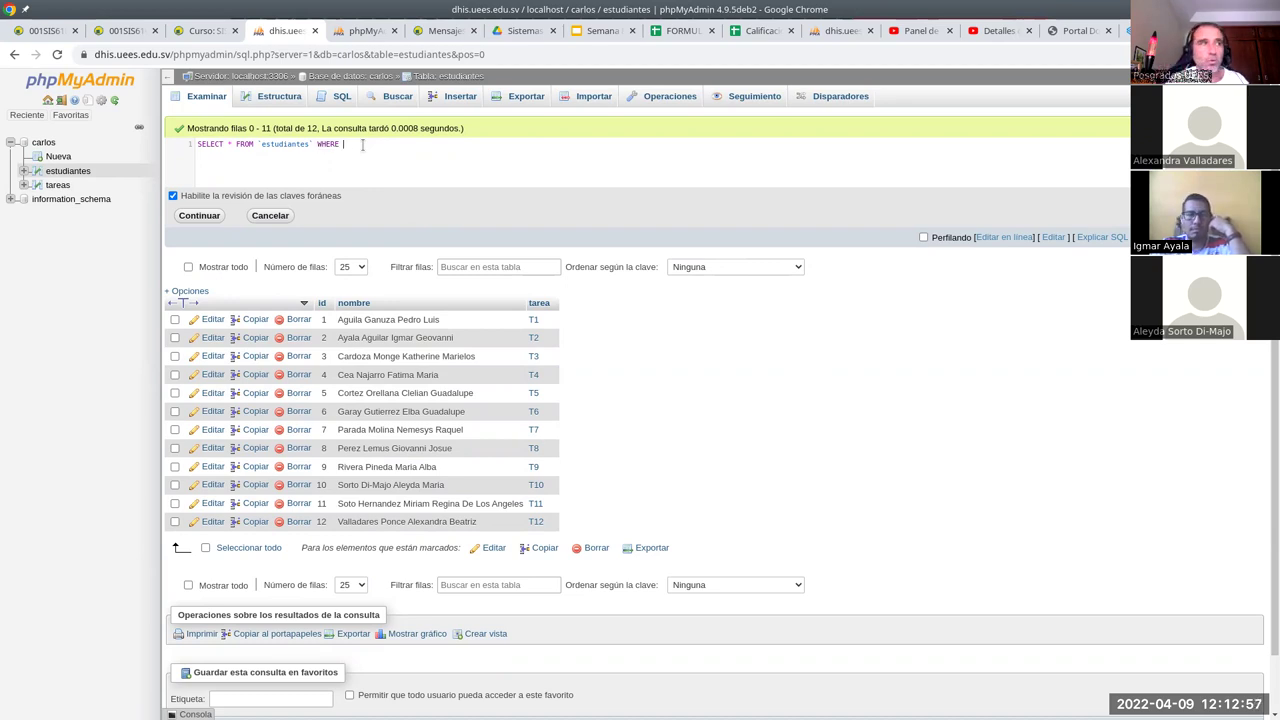
text(id)
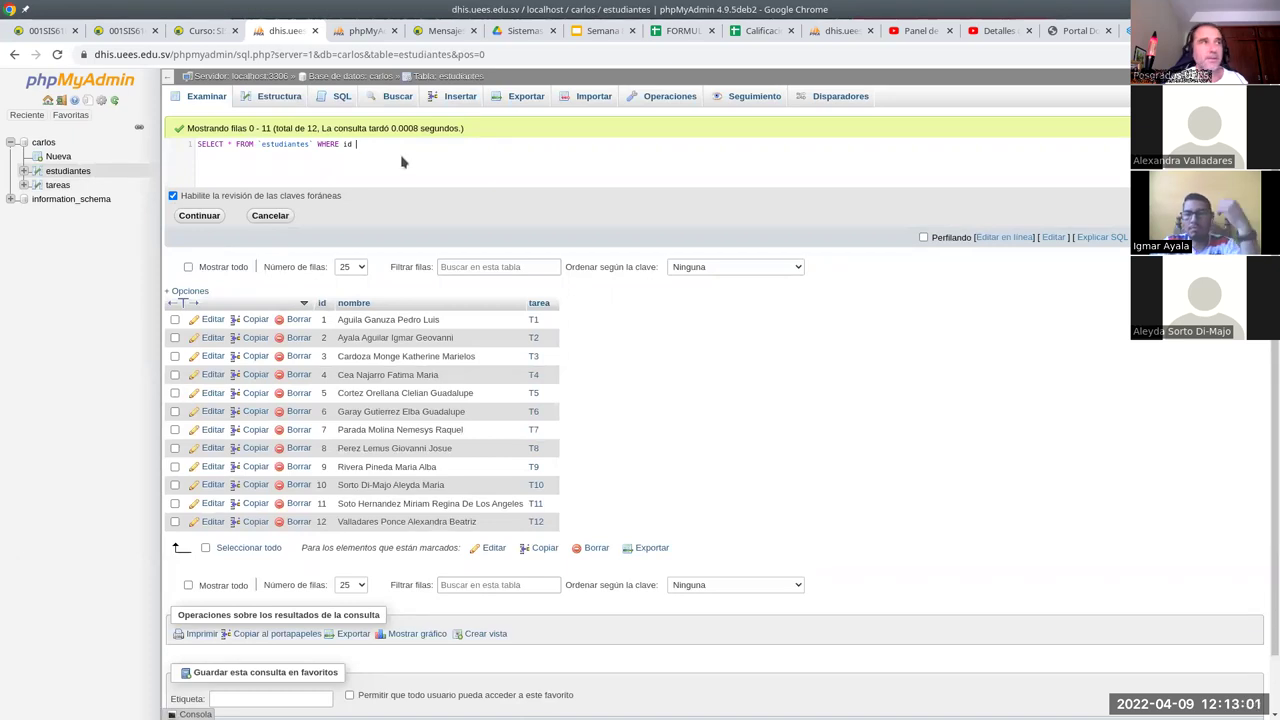
text( > 5)
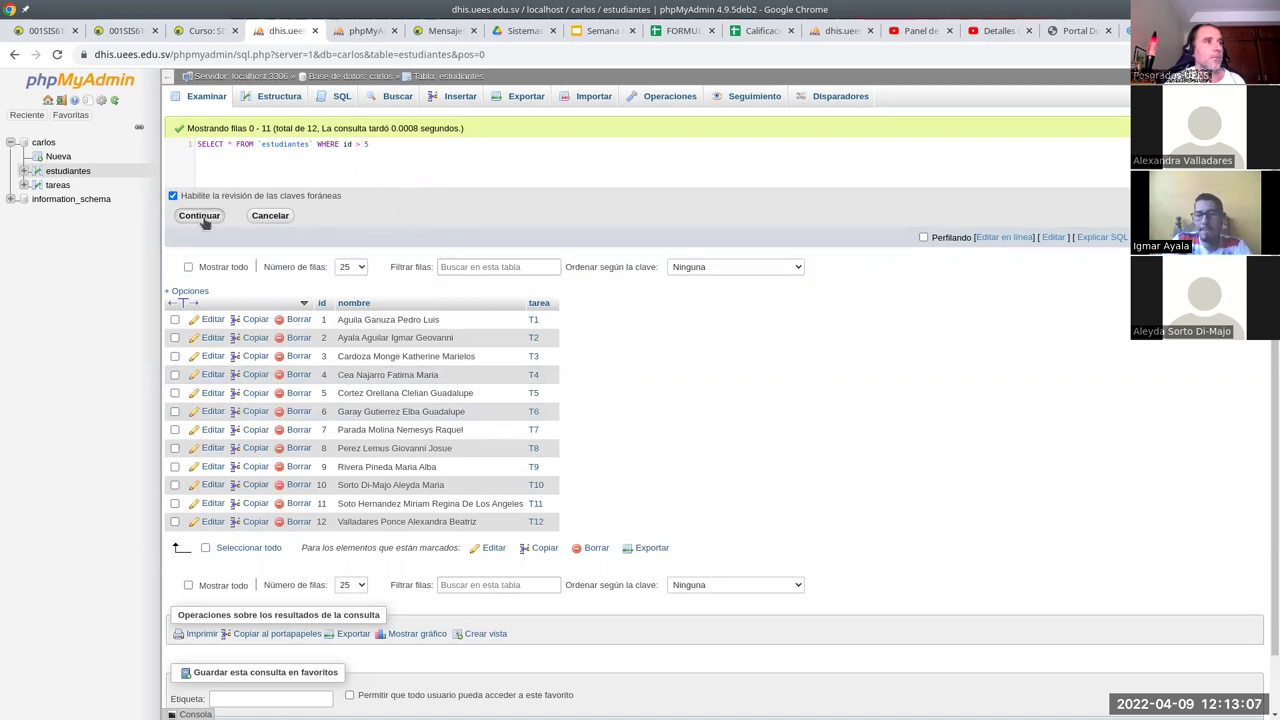
click(199, 216)
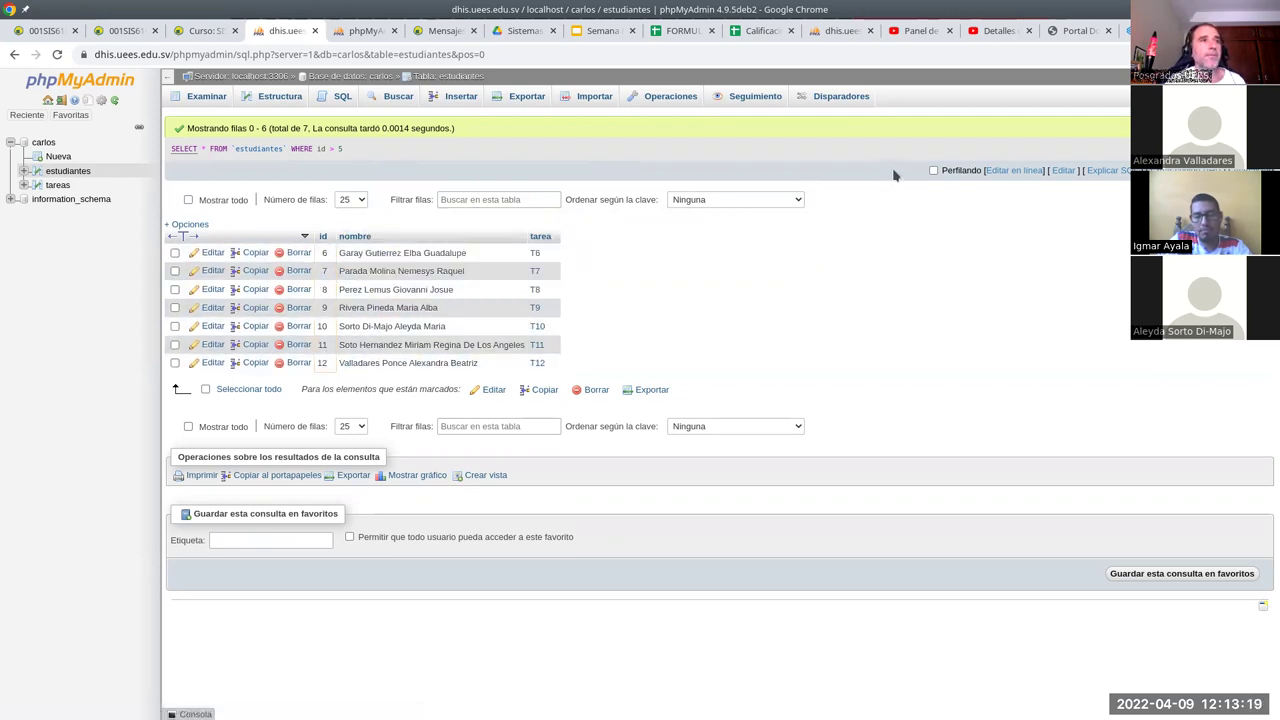
- Edit the estudiantes query inline to SELECT nombre FROM `estudiantes` WHERE id > 5 and run it
click(1012, 171)
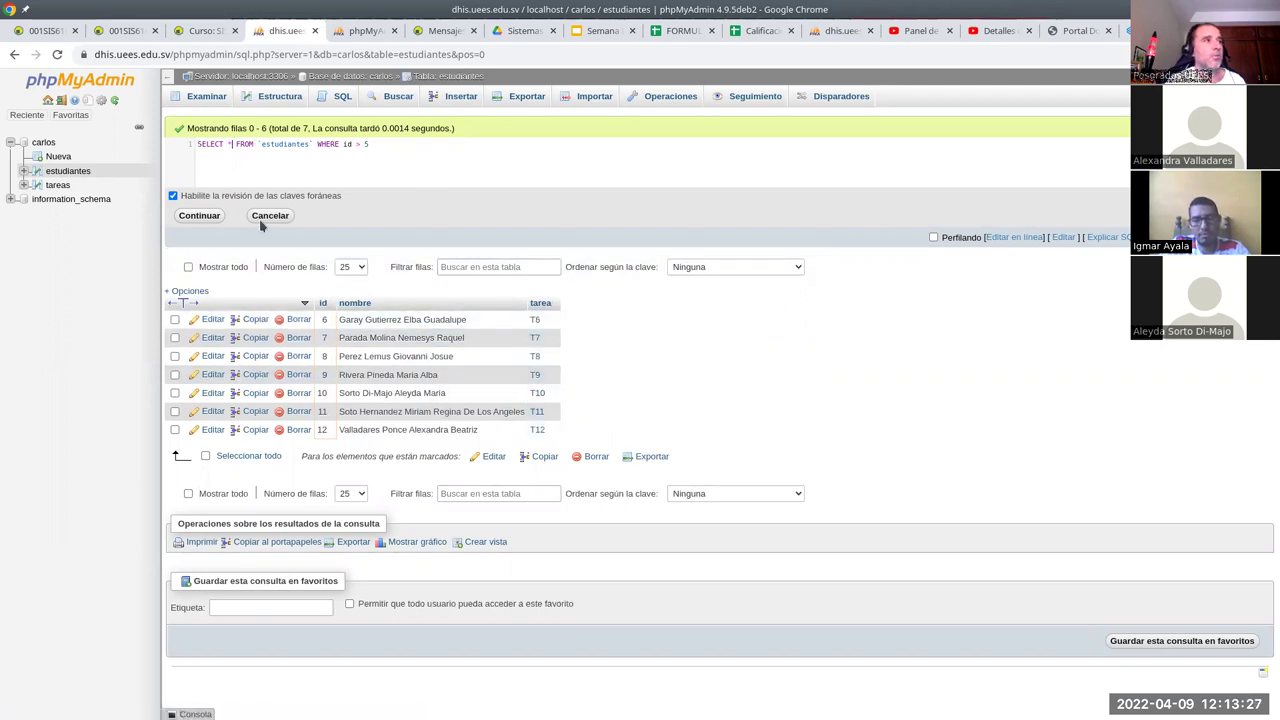
key(BackSpace)
text(n)
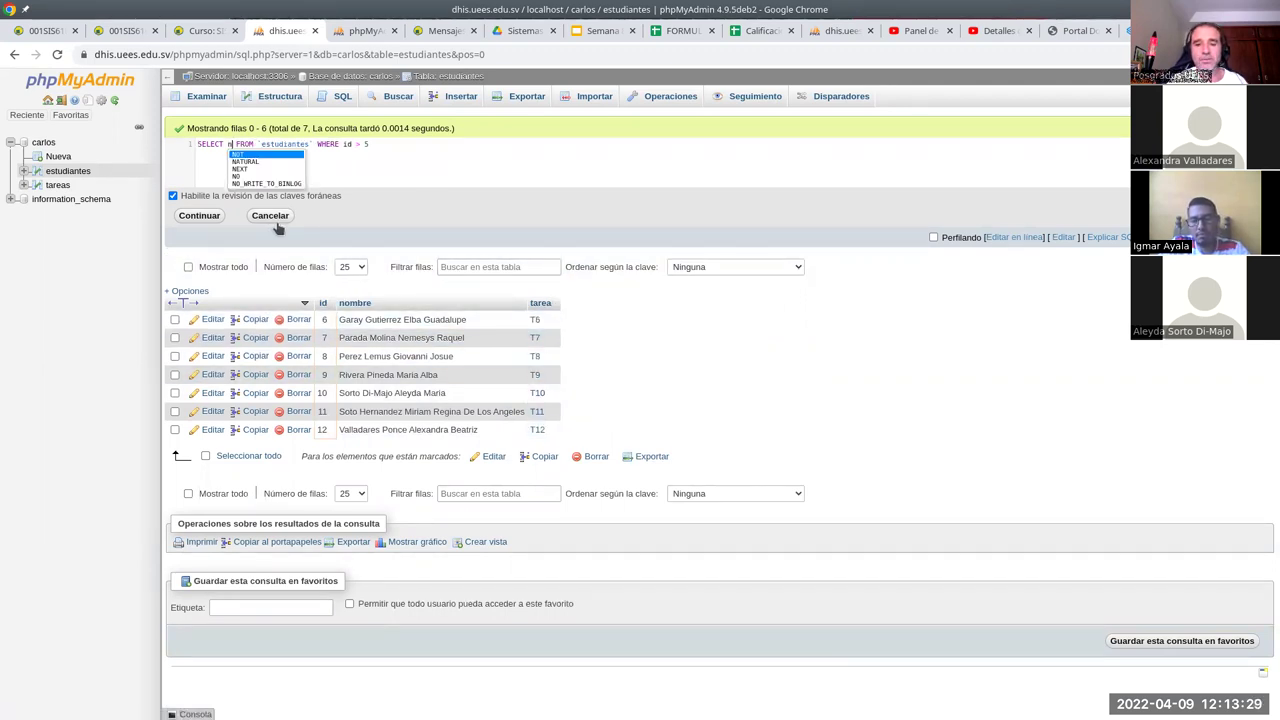
text(ombre)
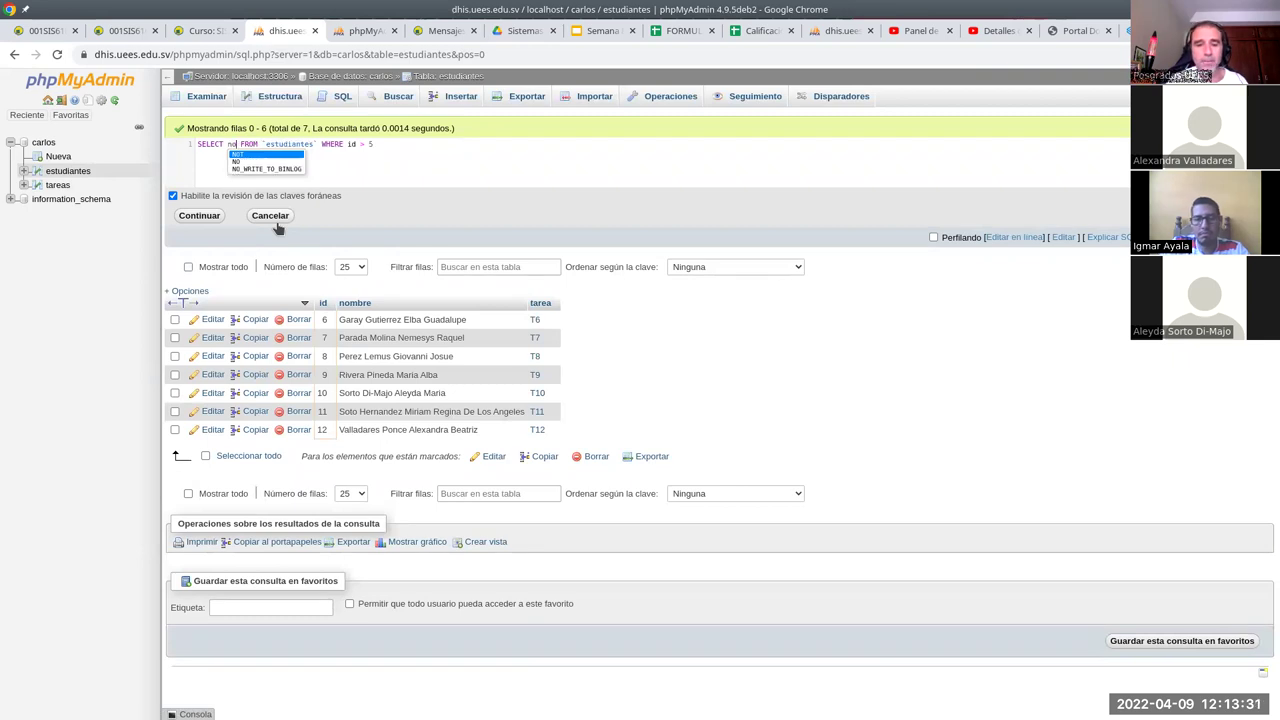
click(195, 215)
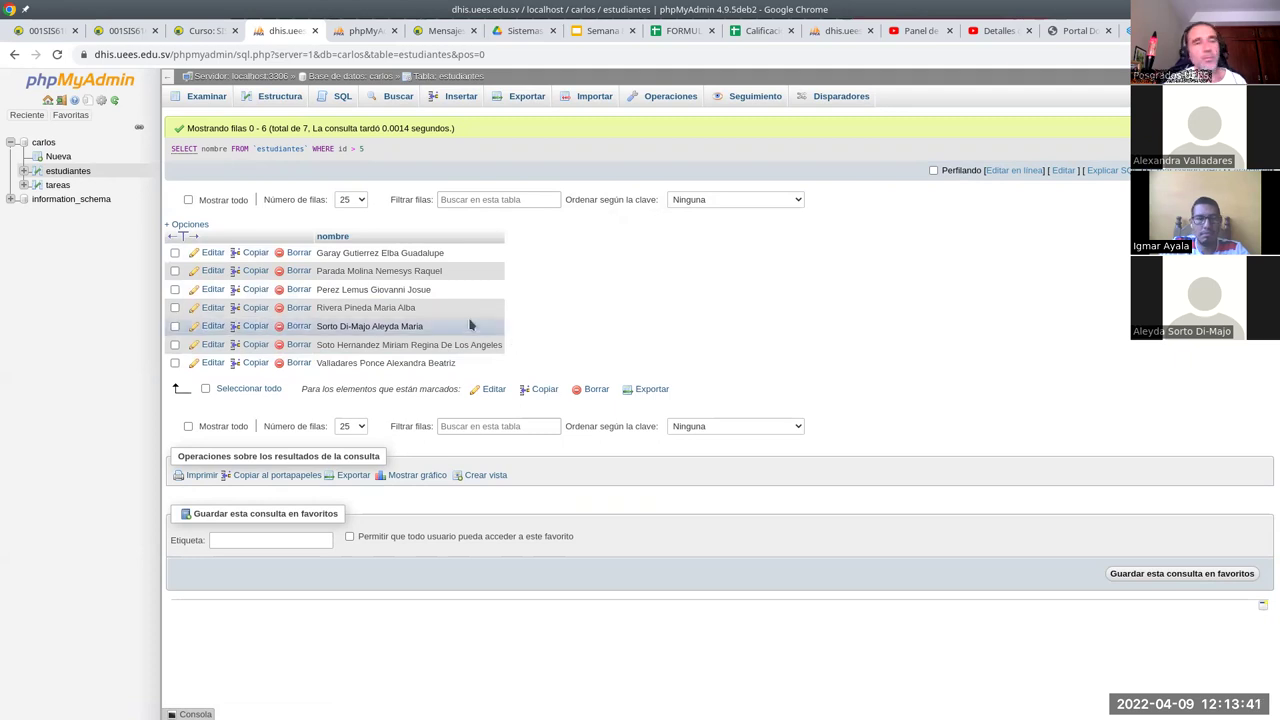
- Change the estudiantes query to SELECT * with a WHERE nombre LIKE condition matching a first name between % wildcards, run it, and review the pattern
click(1014, 170)
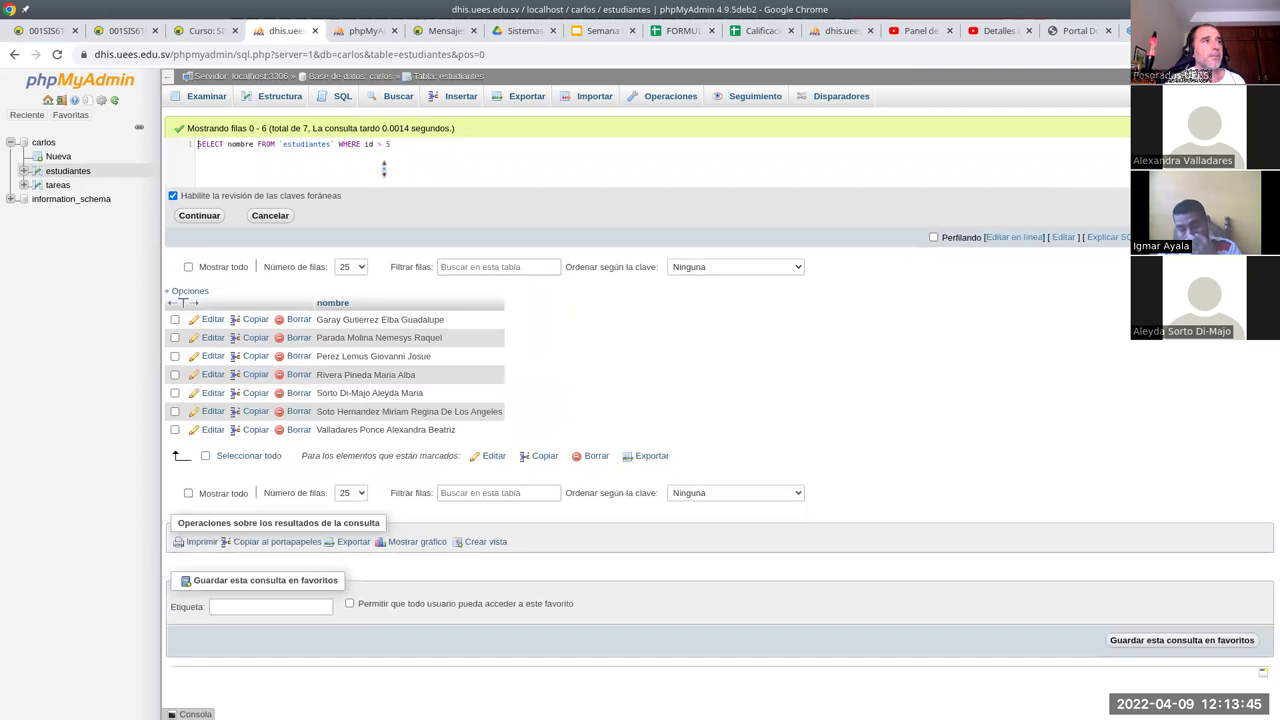
double_click(238, 144)
text(*)
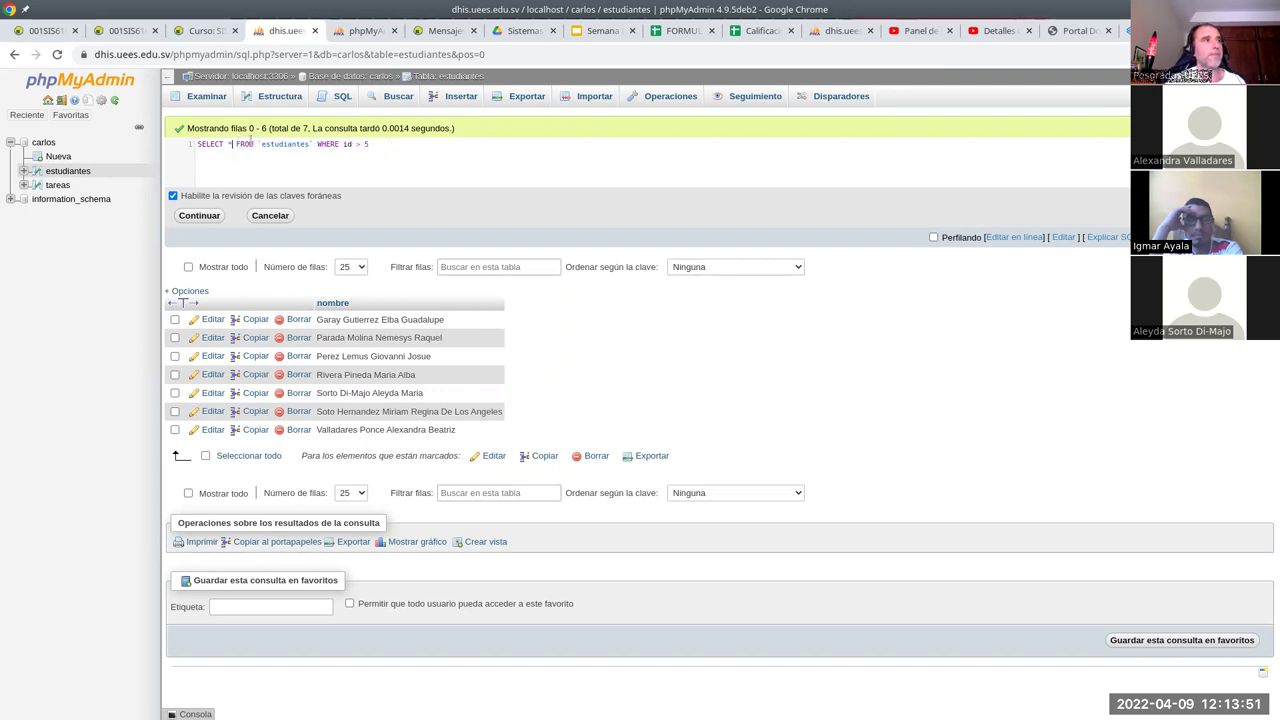
drag(343, 144, 371, 144)
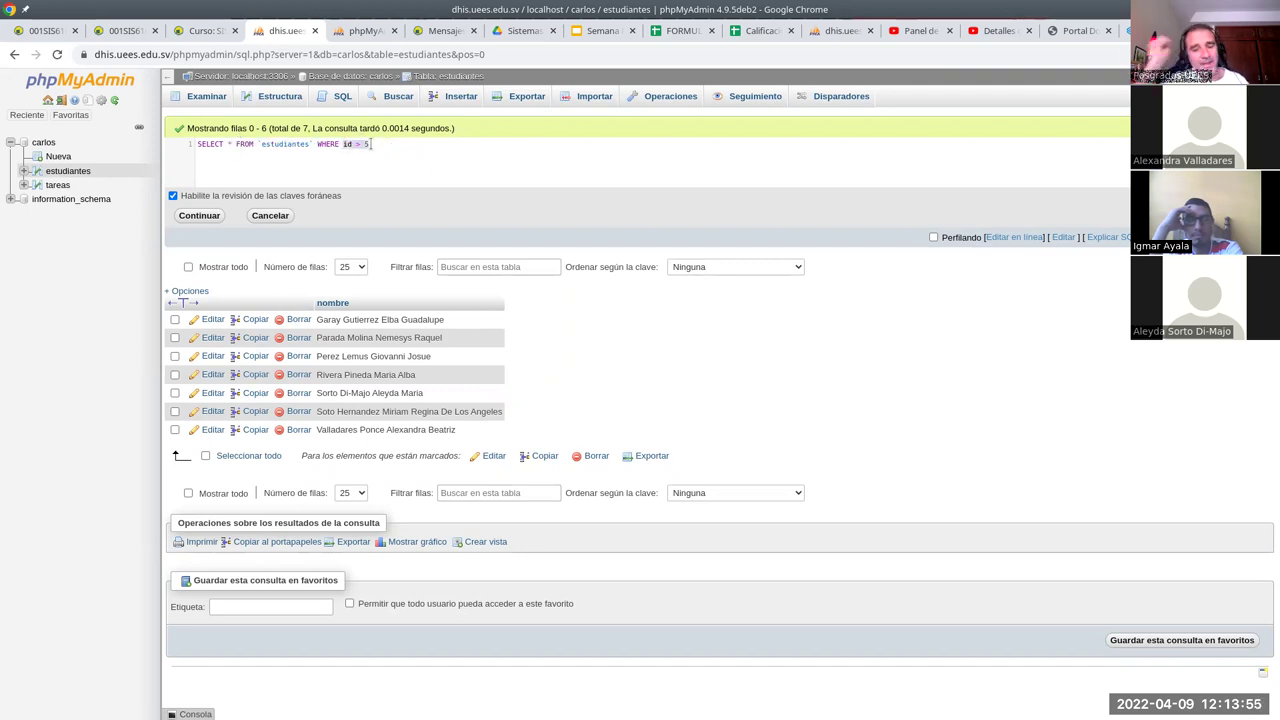
text(nombre)
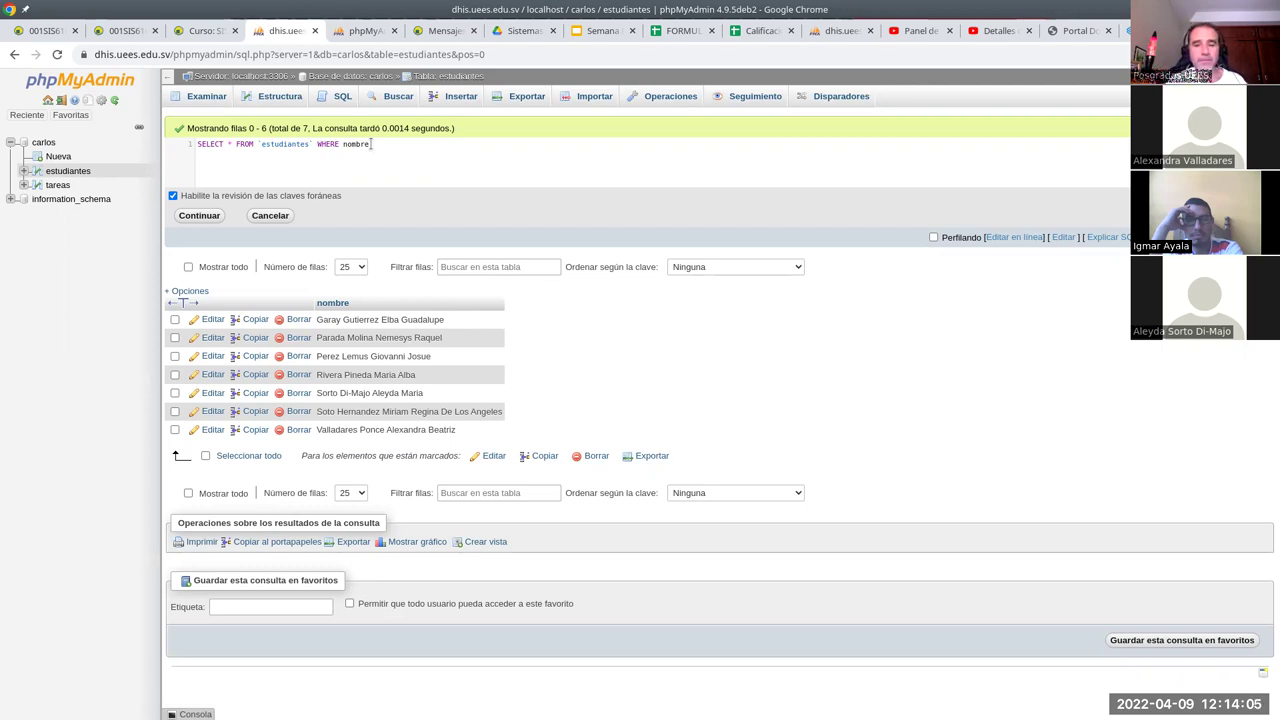
text(LIN)
key(BackSpace)
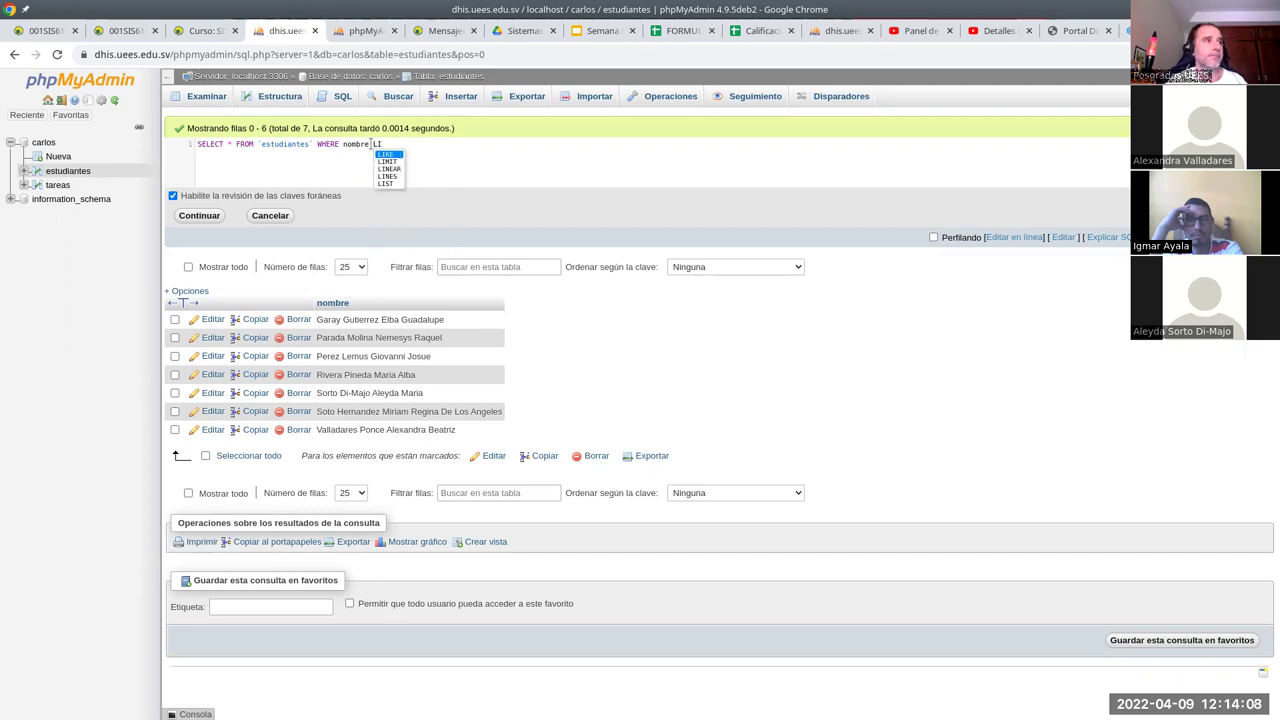
click(396, 155)
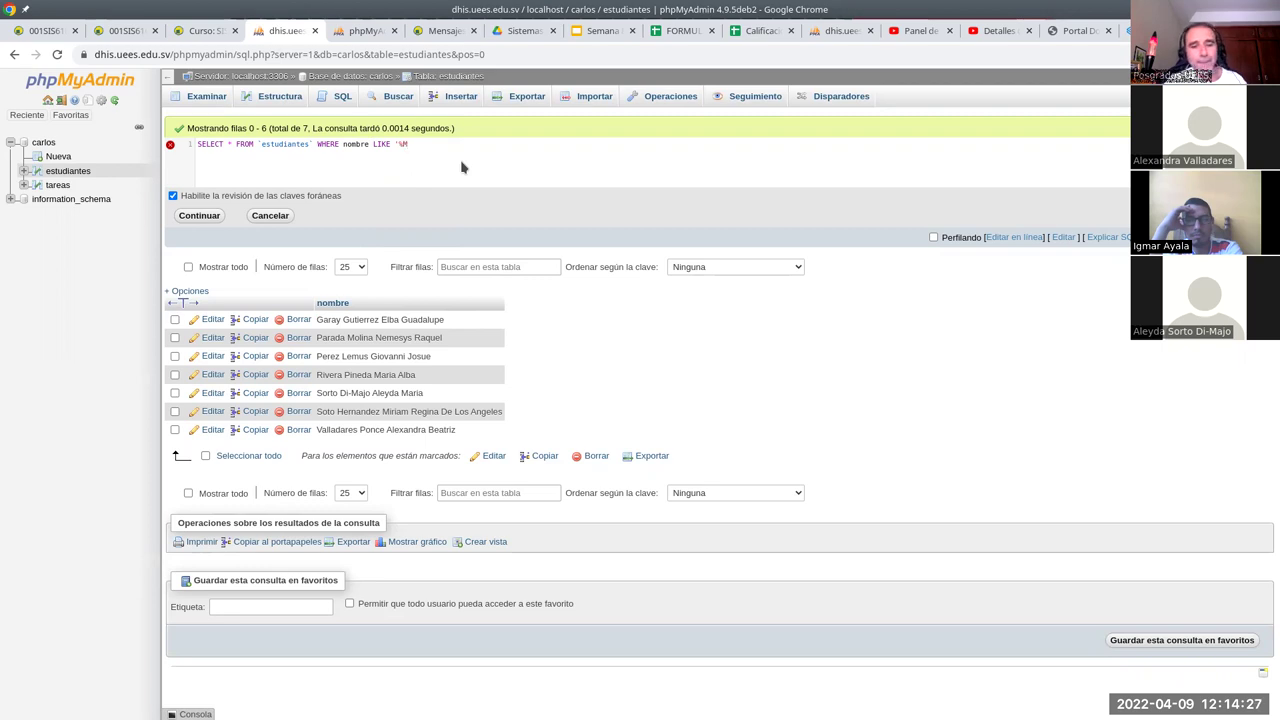
text(ia%)
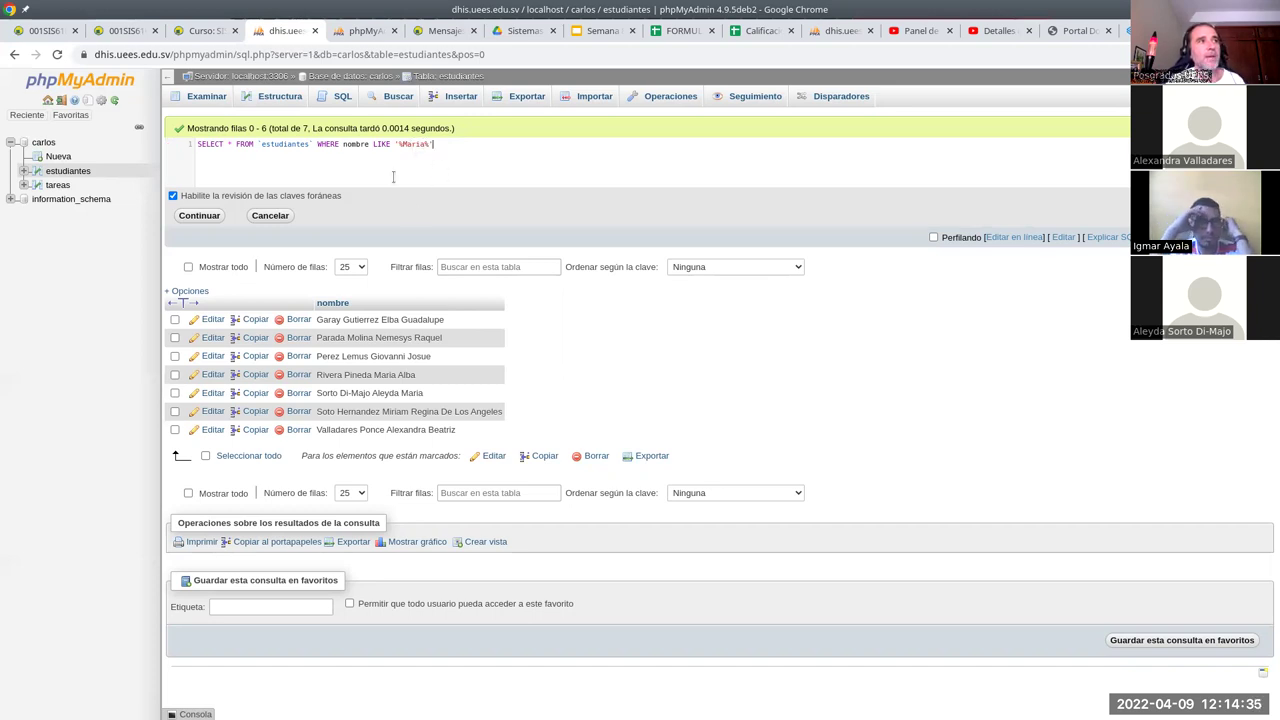
click(209, 219)
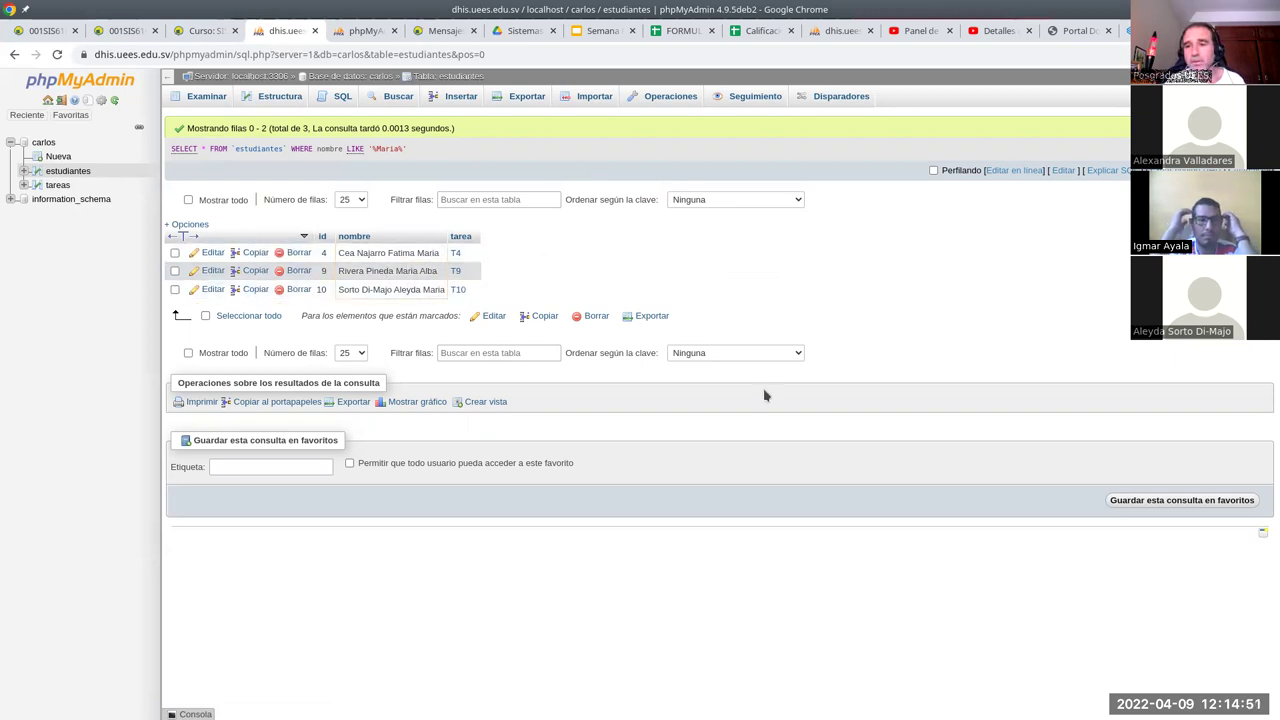
drag(373, 148, 401, 148)
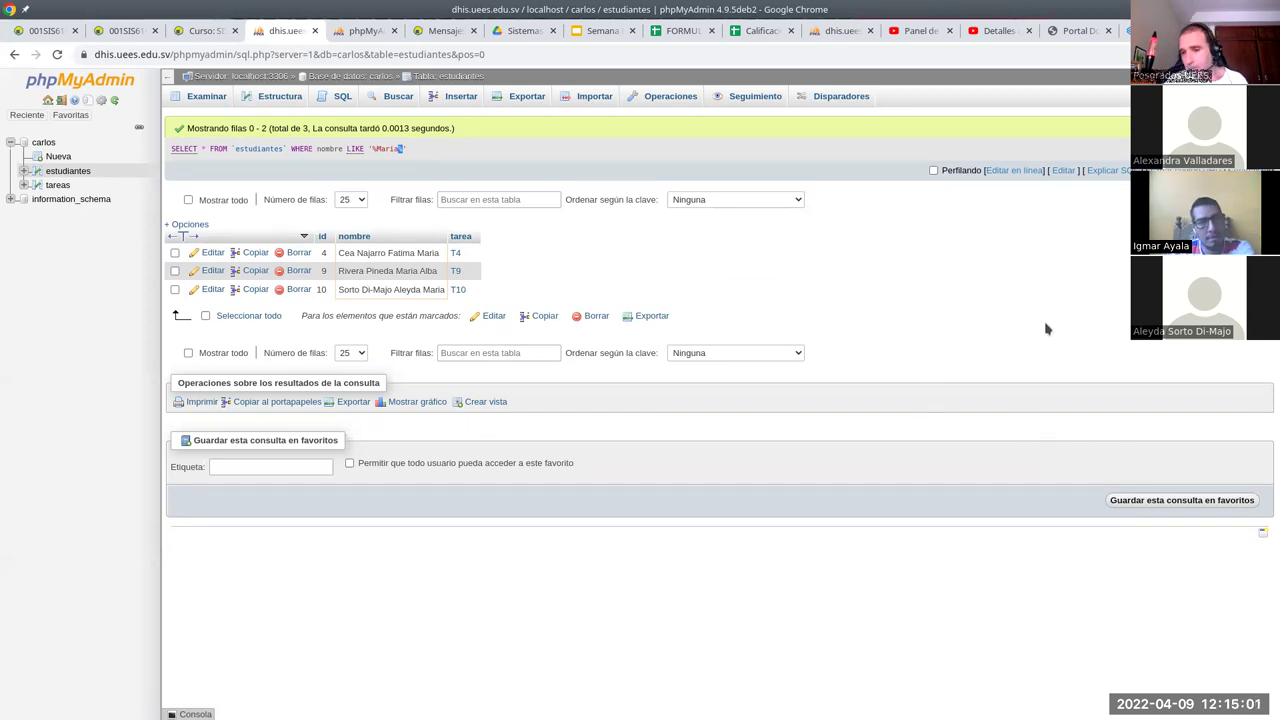
click(773, 291)
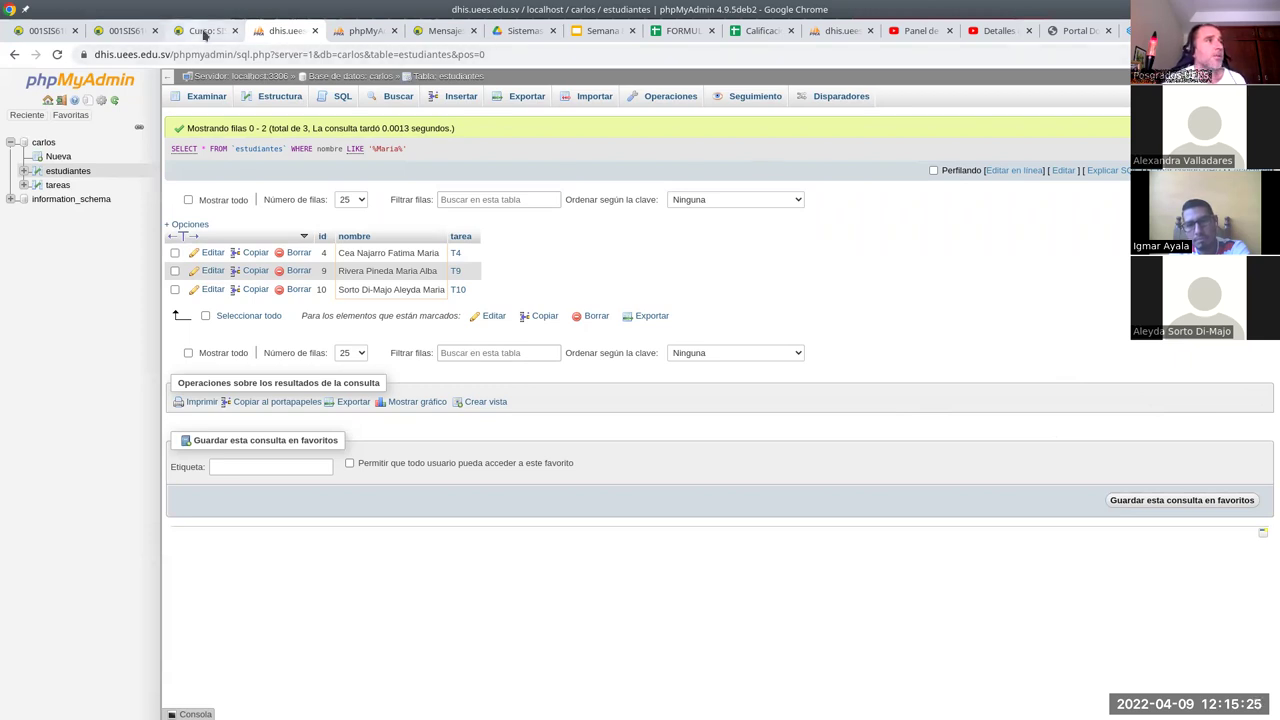
- Switch to the Semana 8 course page and examine the Paso 1 assignment table listing each student's required tables
click(202, 32)
scroll(428, 316, down, 6)
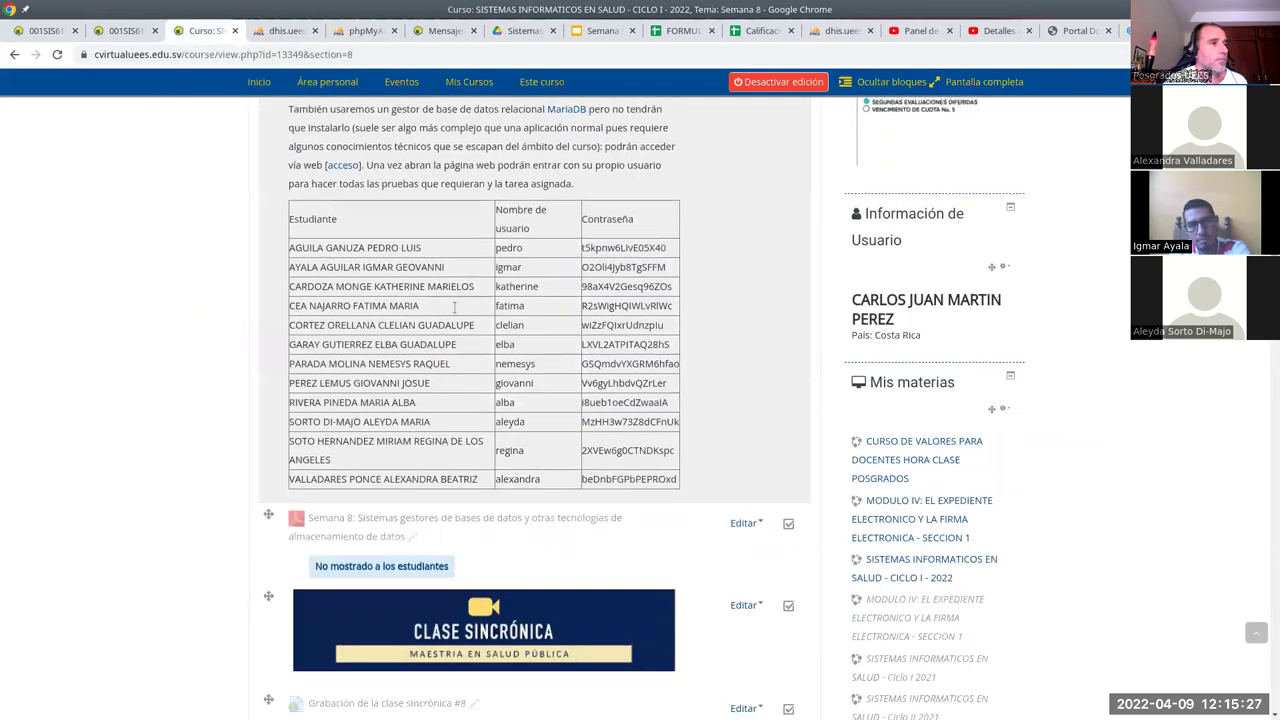
scroll(428, 316, down, 9)
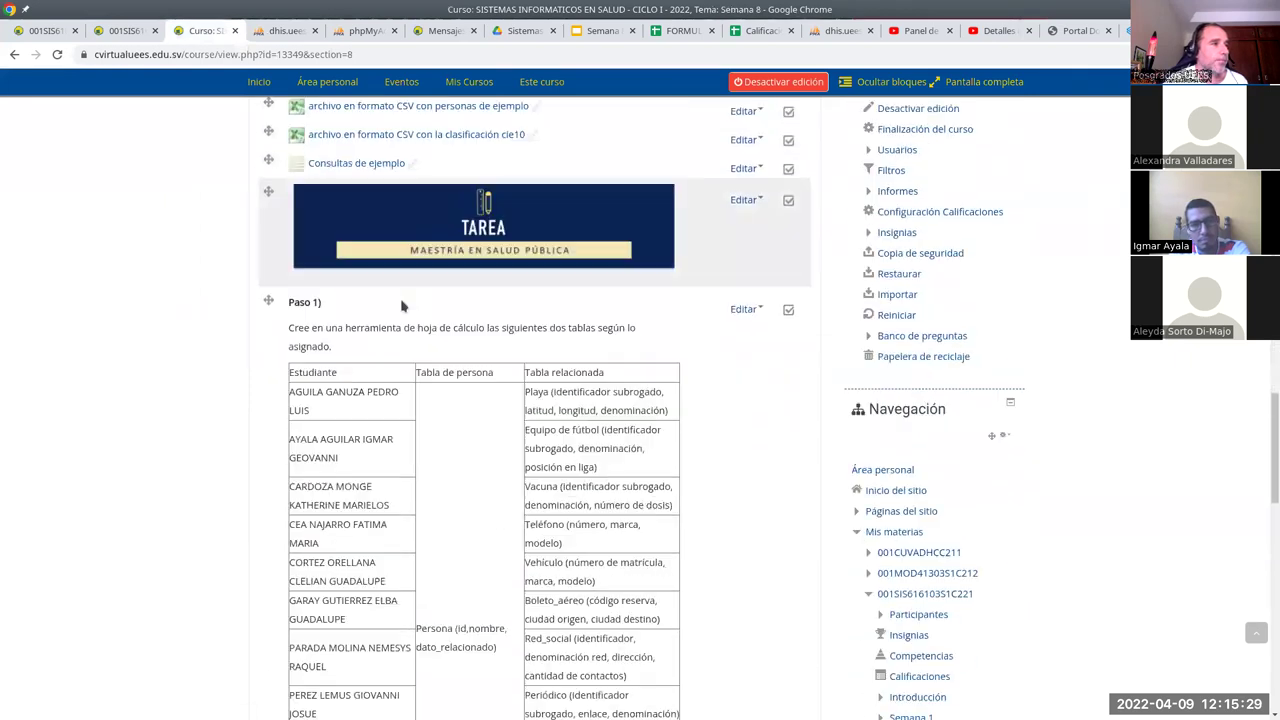
scroll(407, 305, up, 1)
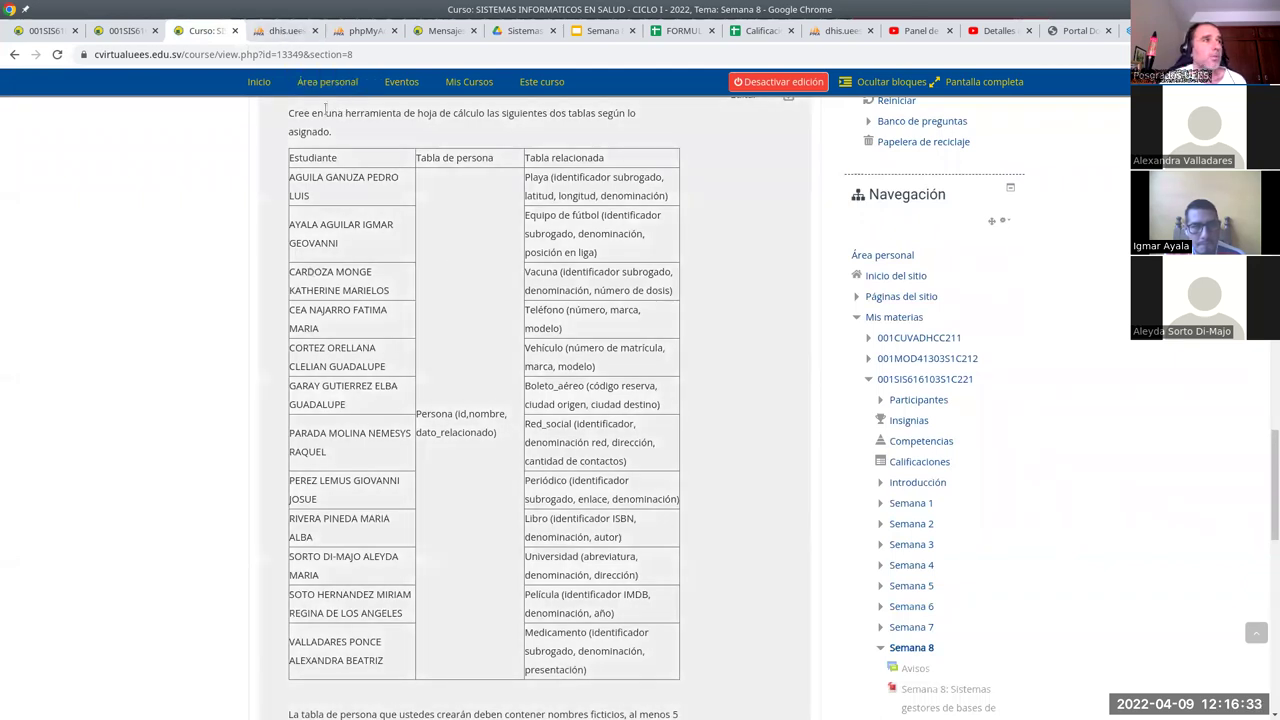
- Return to the phpMyAdmin estudiantes table and open its row insertion form to look at the id and nombre fields
click(375, 36)
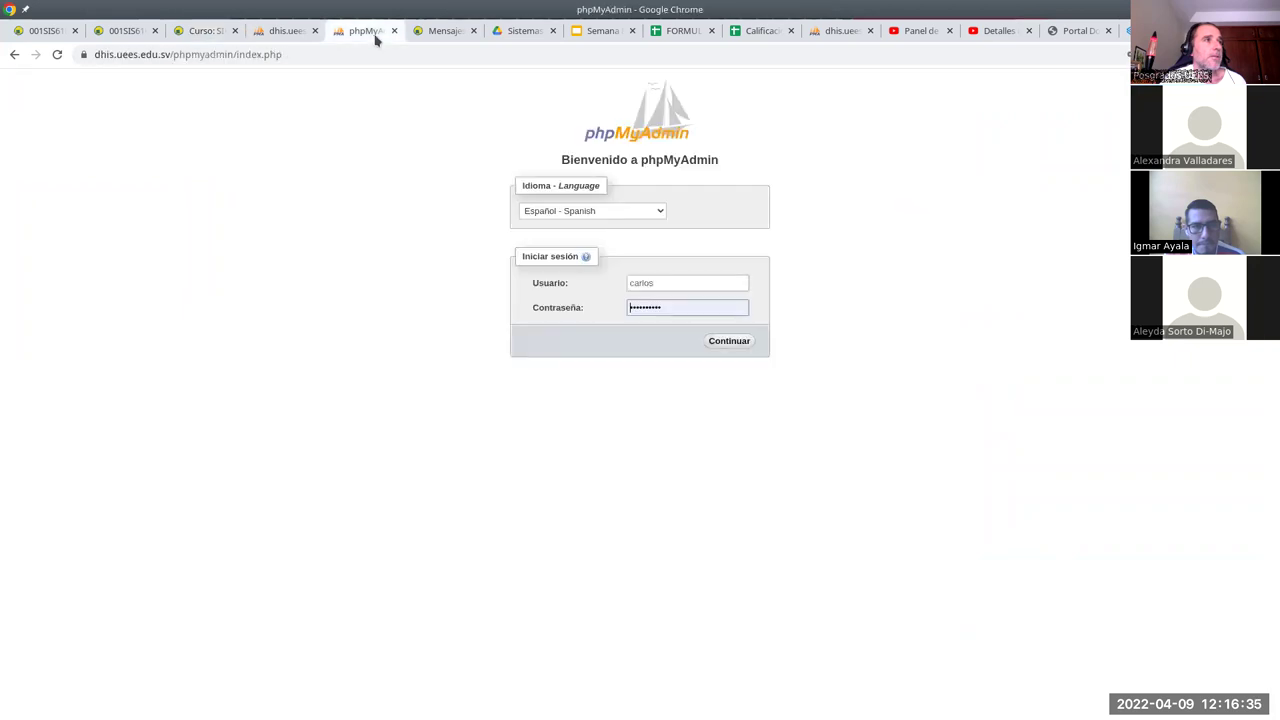
click(287, 37)
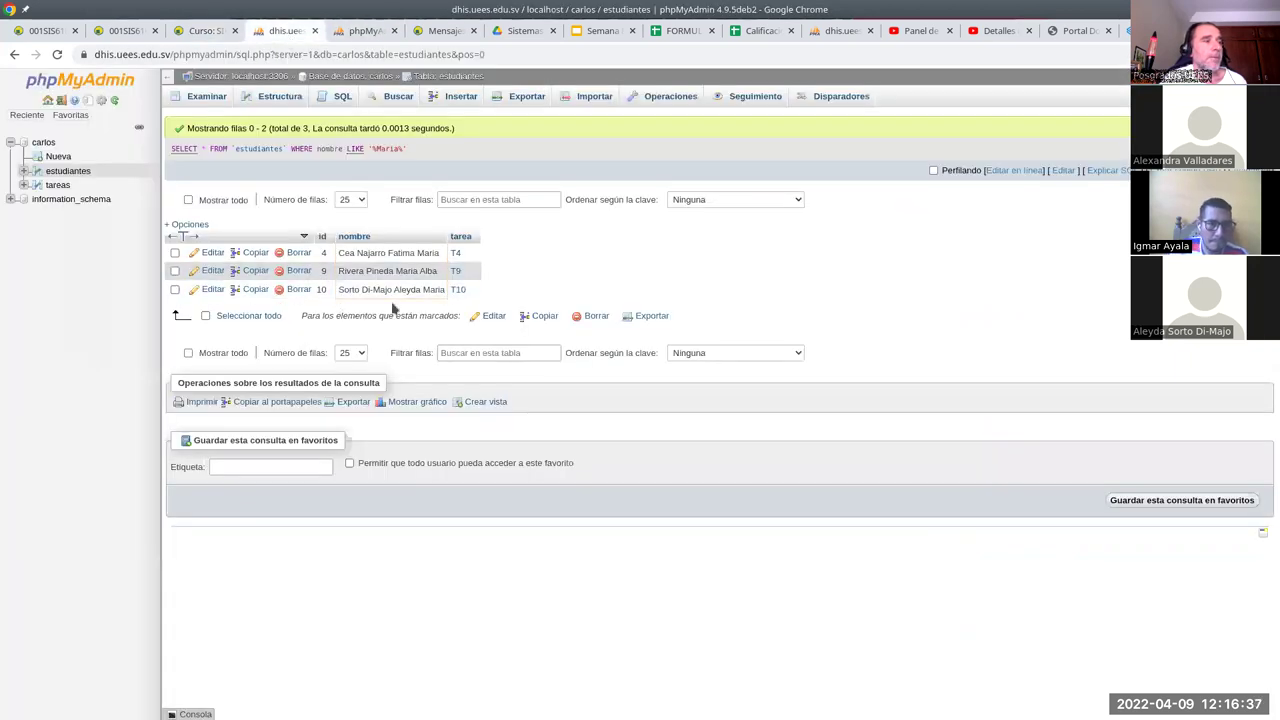
click(460, 98)
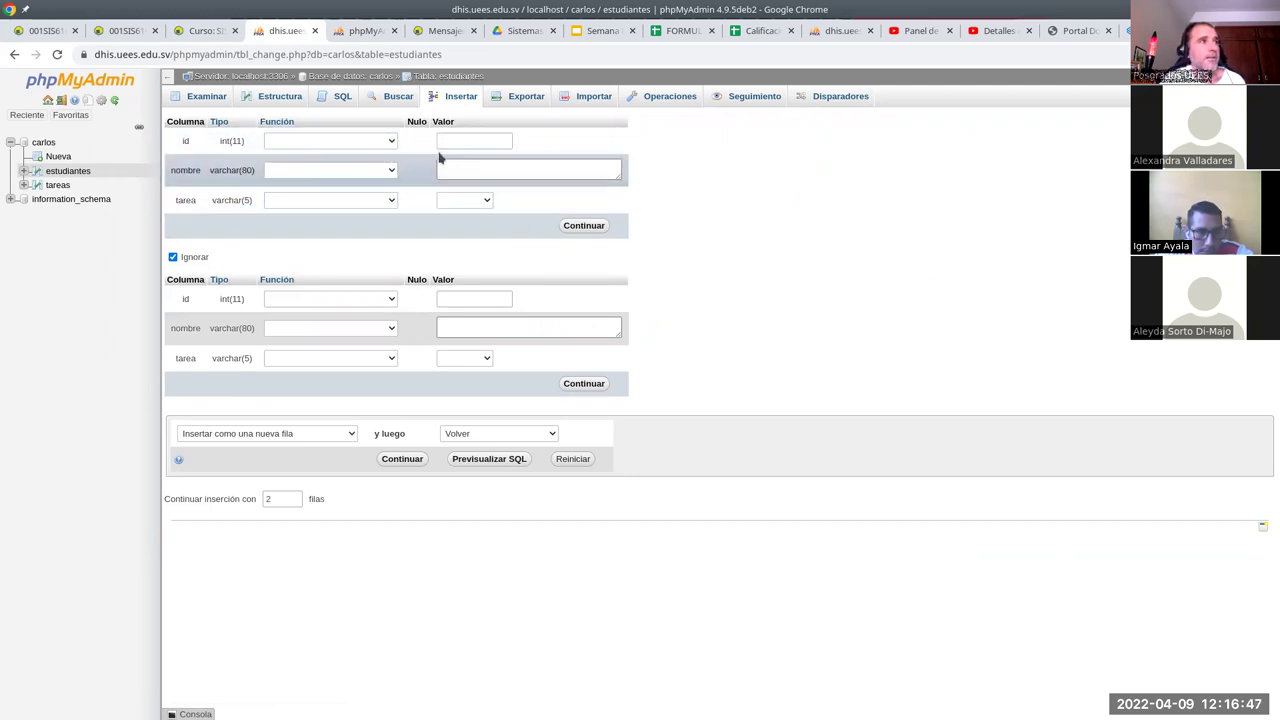
click(472, 140)
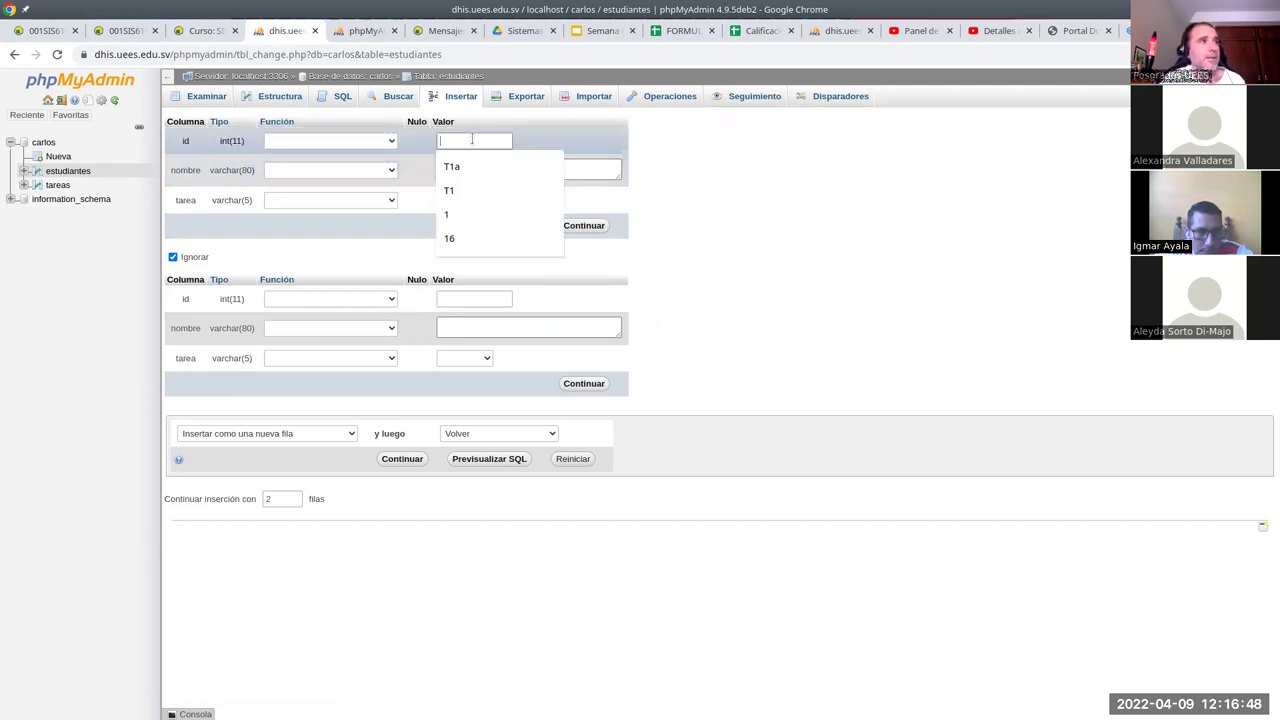
click(700, 143)
click(445, 170)
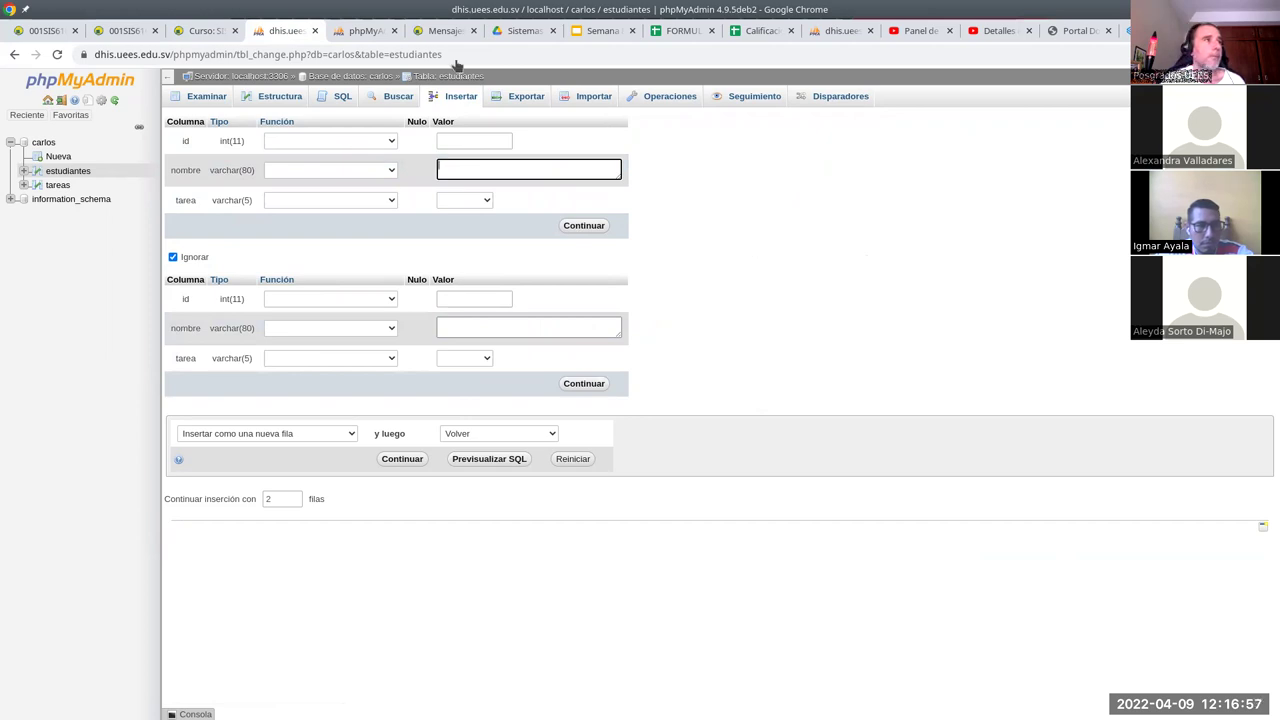
- Go back to the course page and examine the Persona table's id field and the Playa table's surrogate identifier in the Paso 1 assignment
click(205, 30)
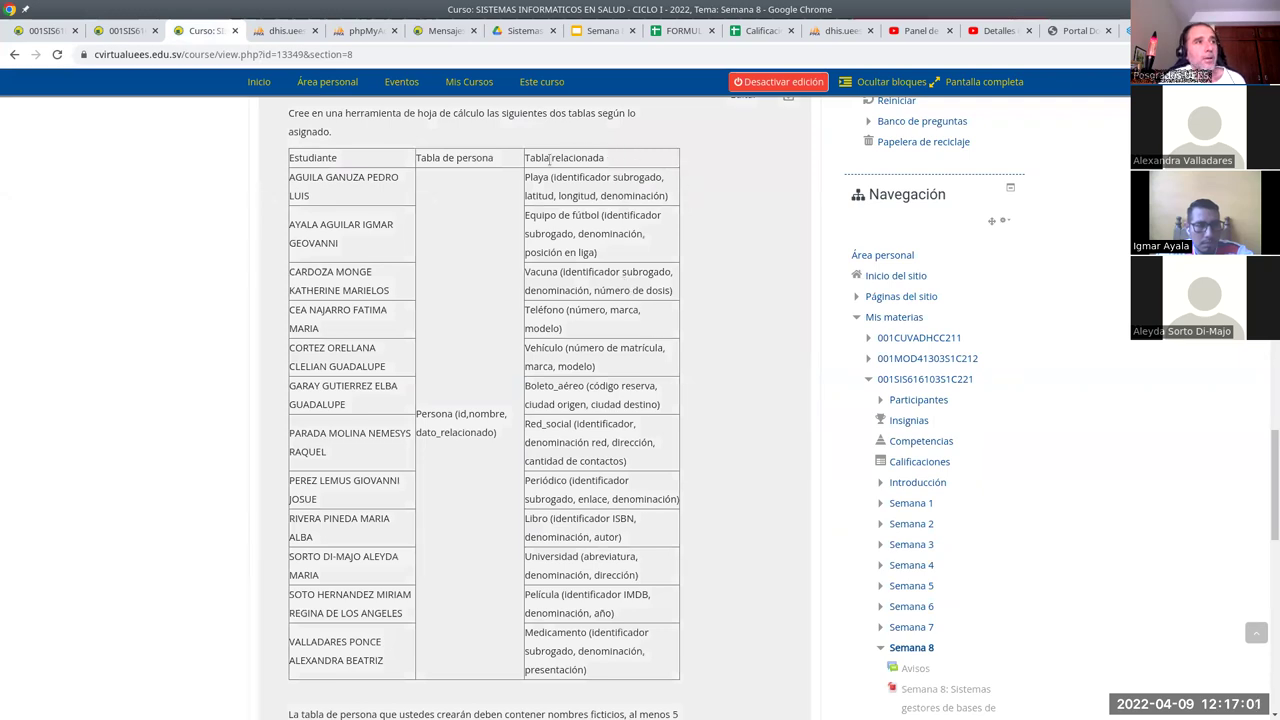
scroll(577, 347, down, 1)
scroll(578, 300, up, 1)
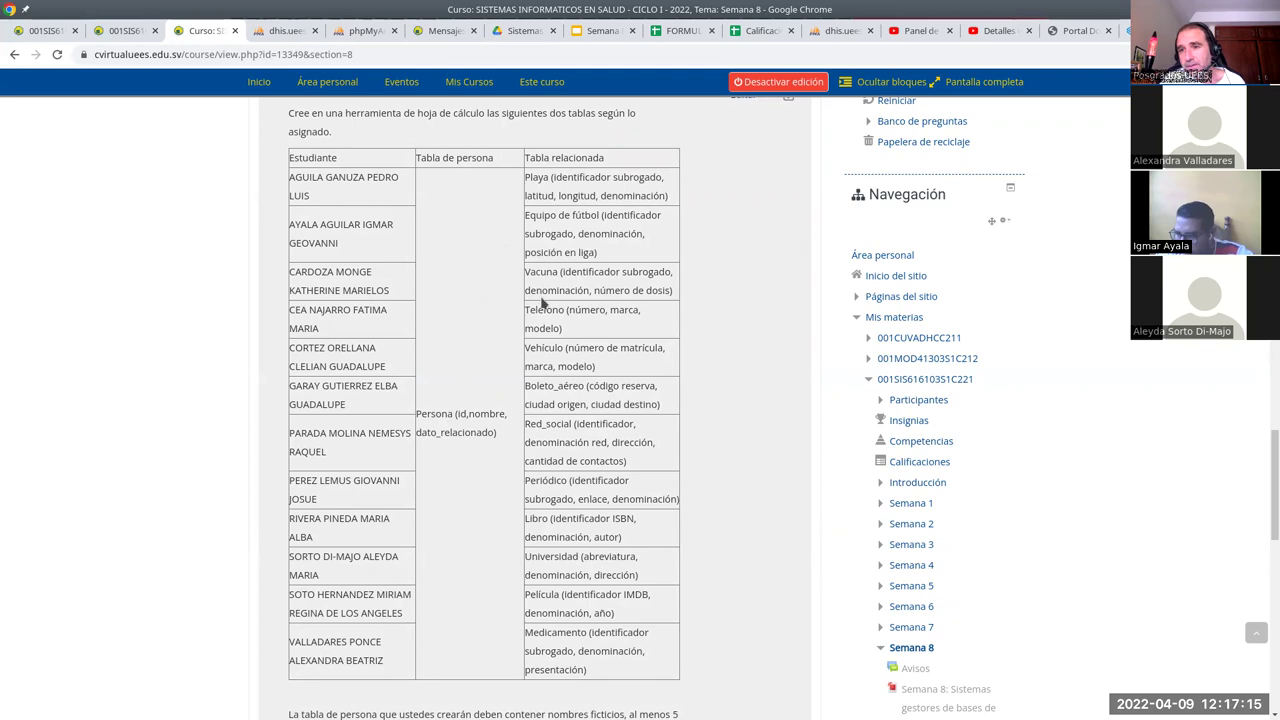
double_click(463, 413)
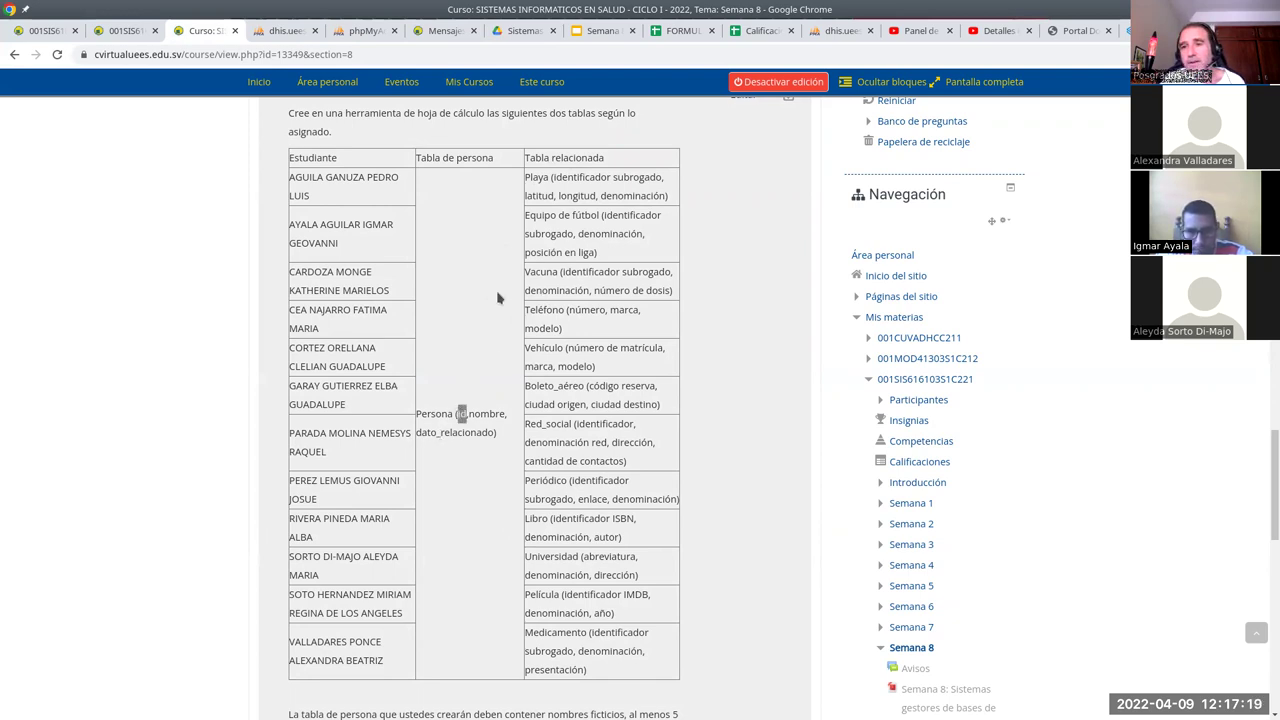
click(569, 176)
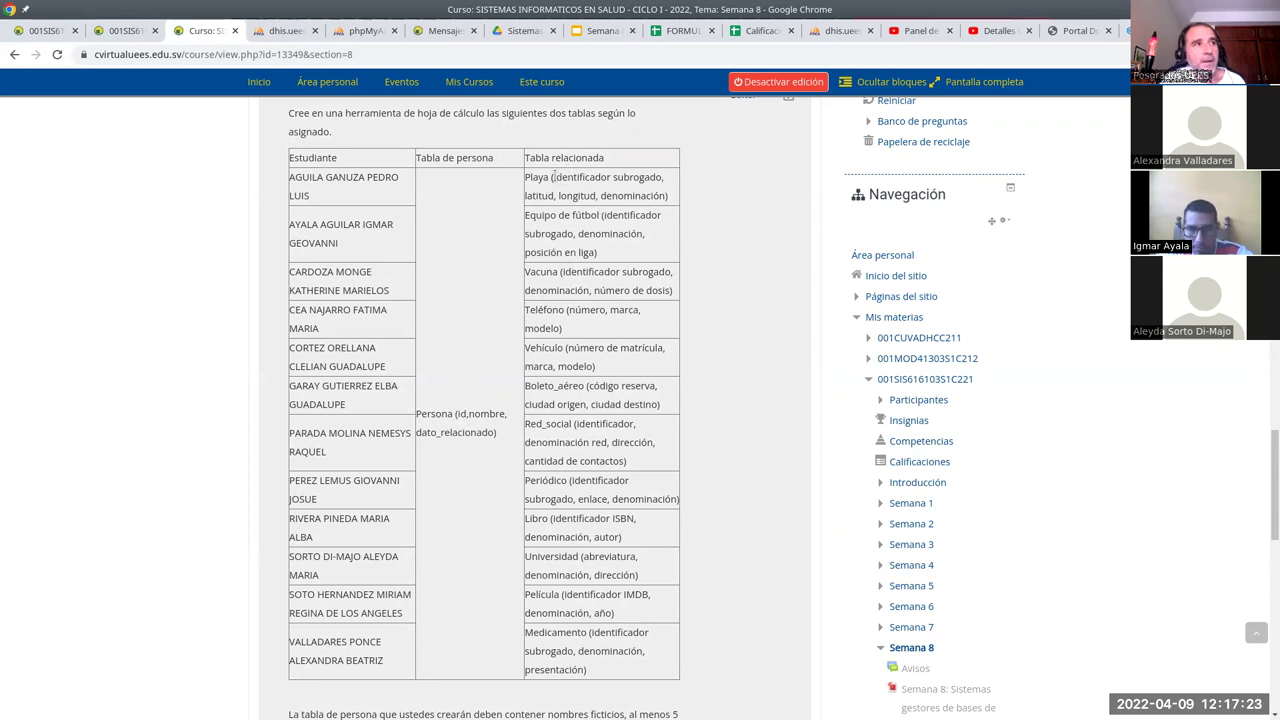
drag(553, 177, 663, 177)
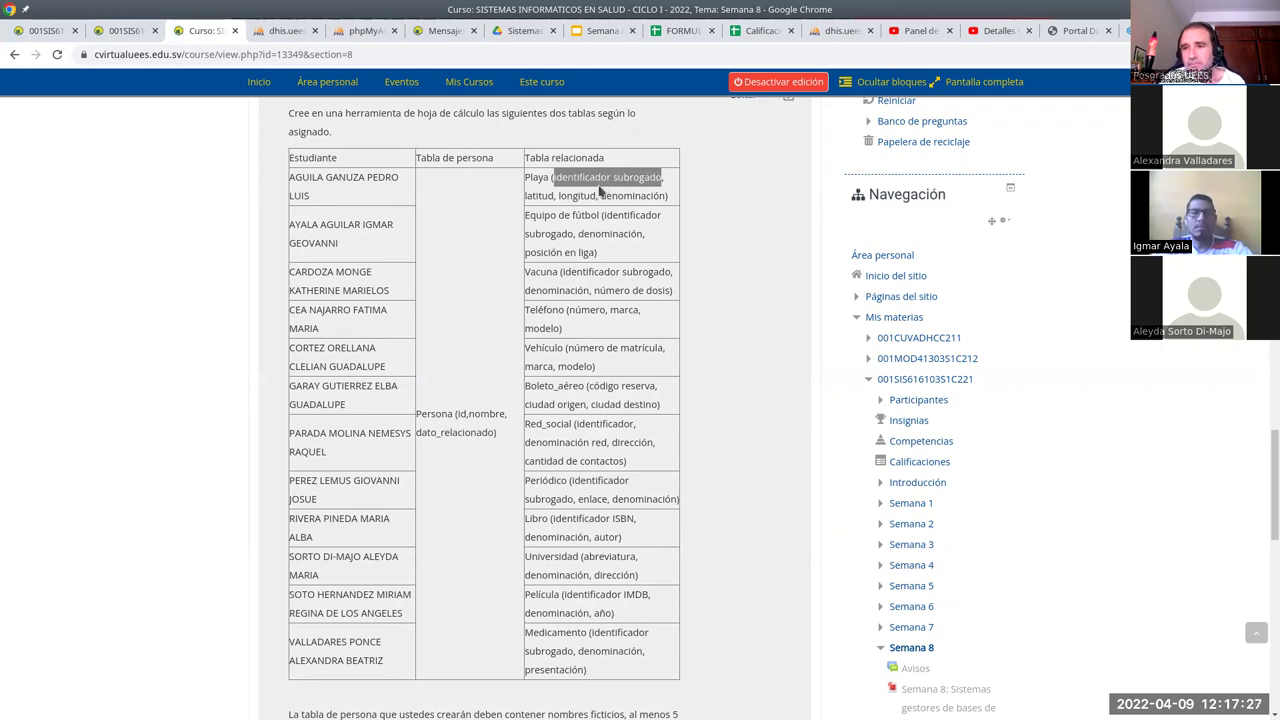
click(470, 310)
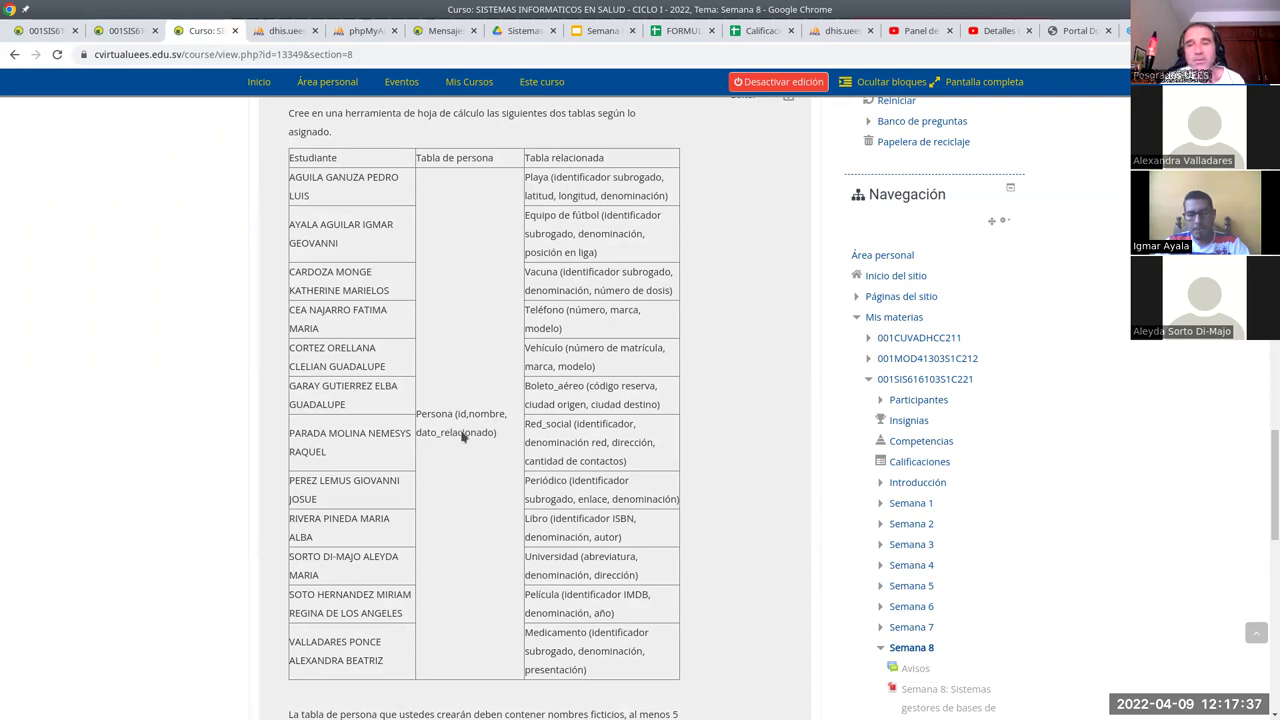
- Read the remaining assignment instructions, including Paso 2, Paso 3, the grading, and the file submission requirements
scroll(449, 432, down, 1)
scroll(447, 433, down, 2)
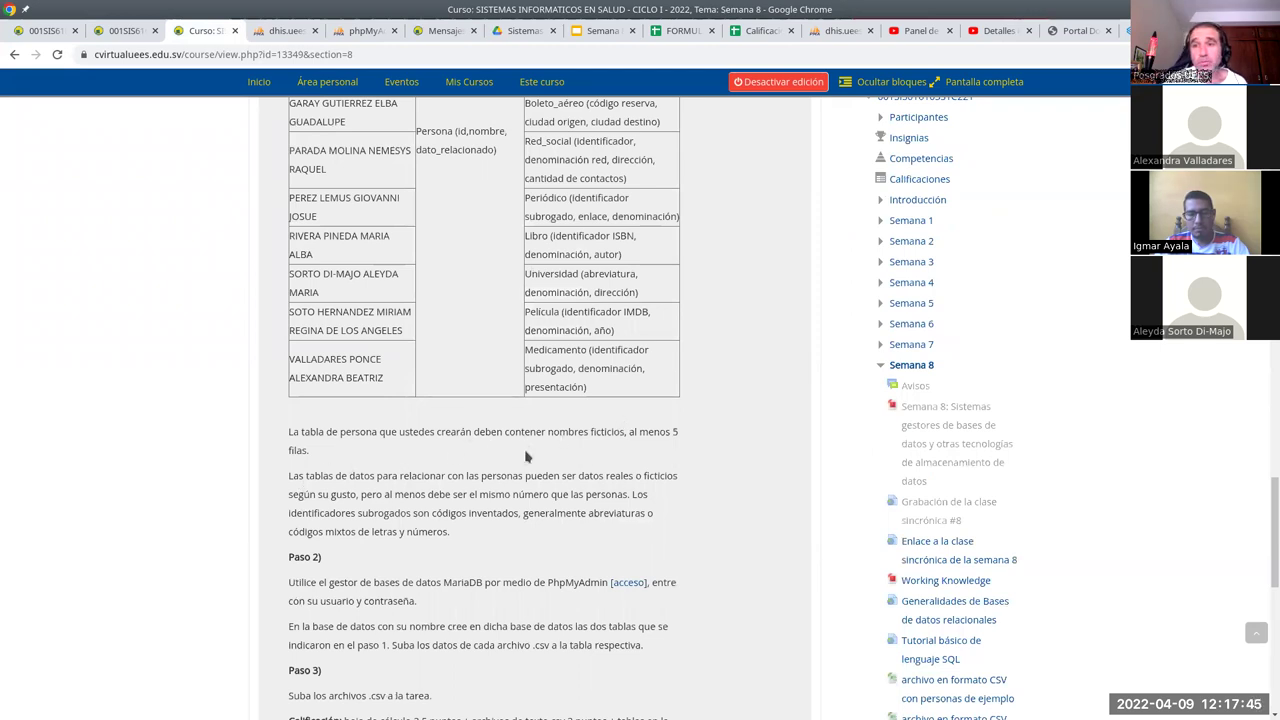
scroll(525, 457, down, 5)
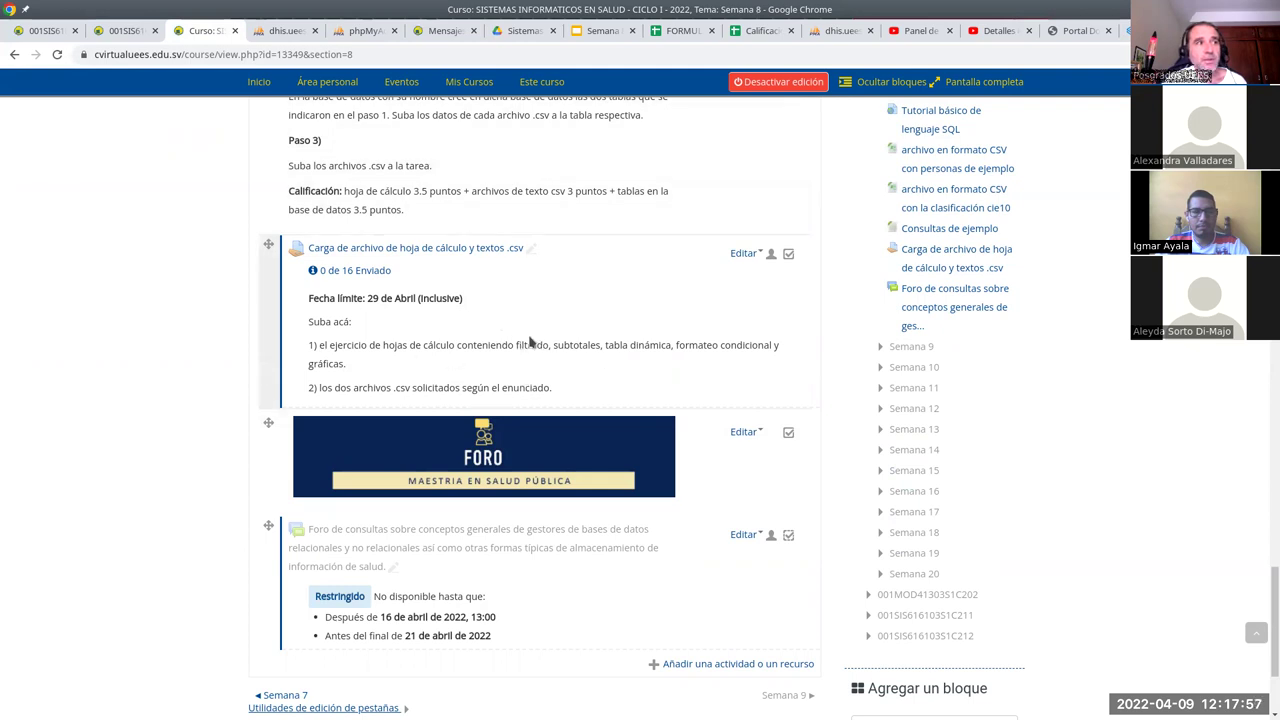
scroll(534, 343, up, 1)
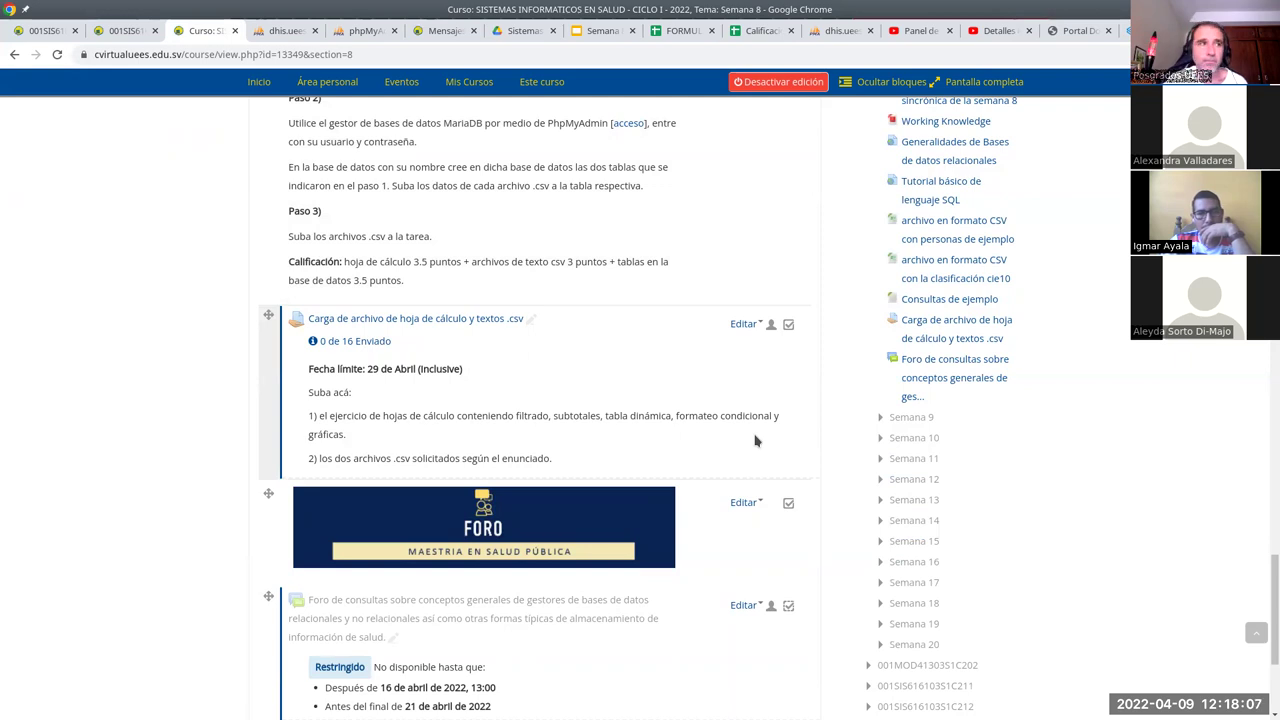
scroll(692, 428, down, 2)
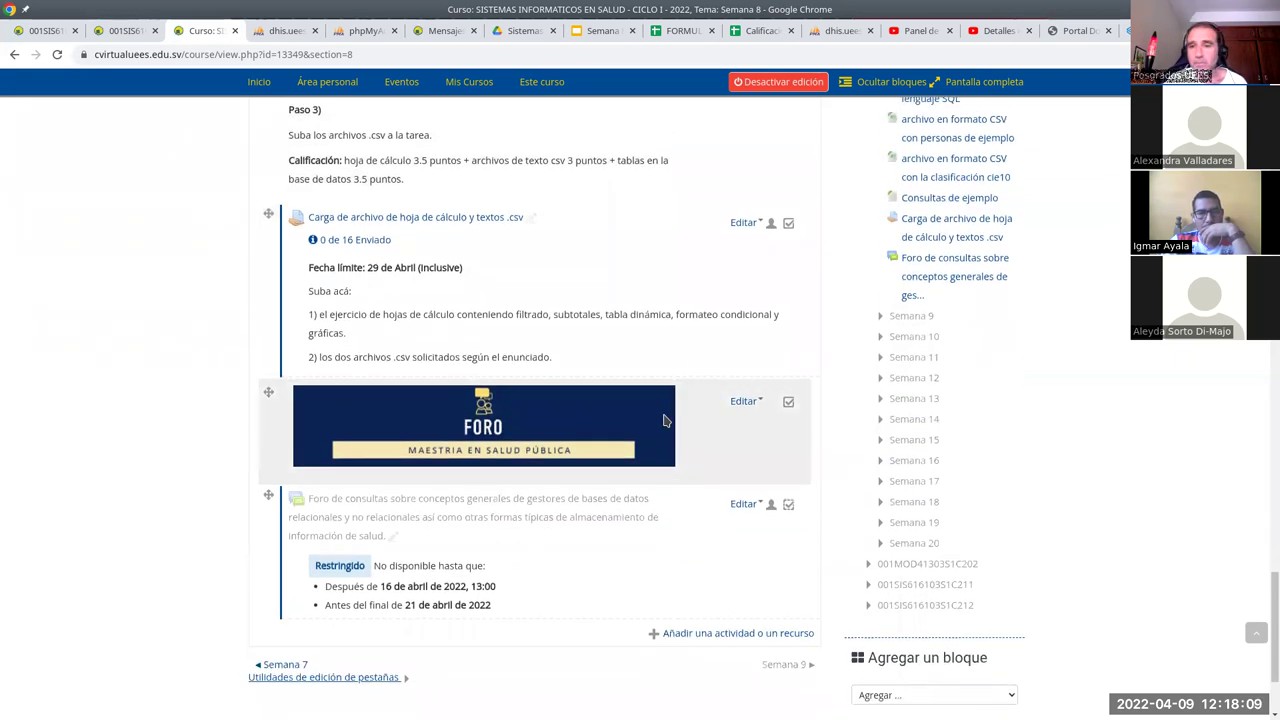
scroll(670, 421, up, 1)
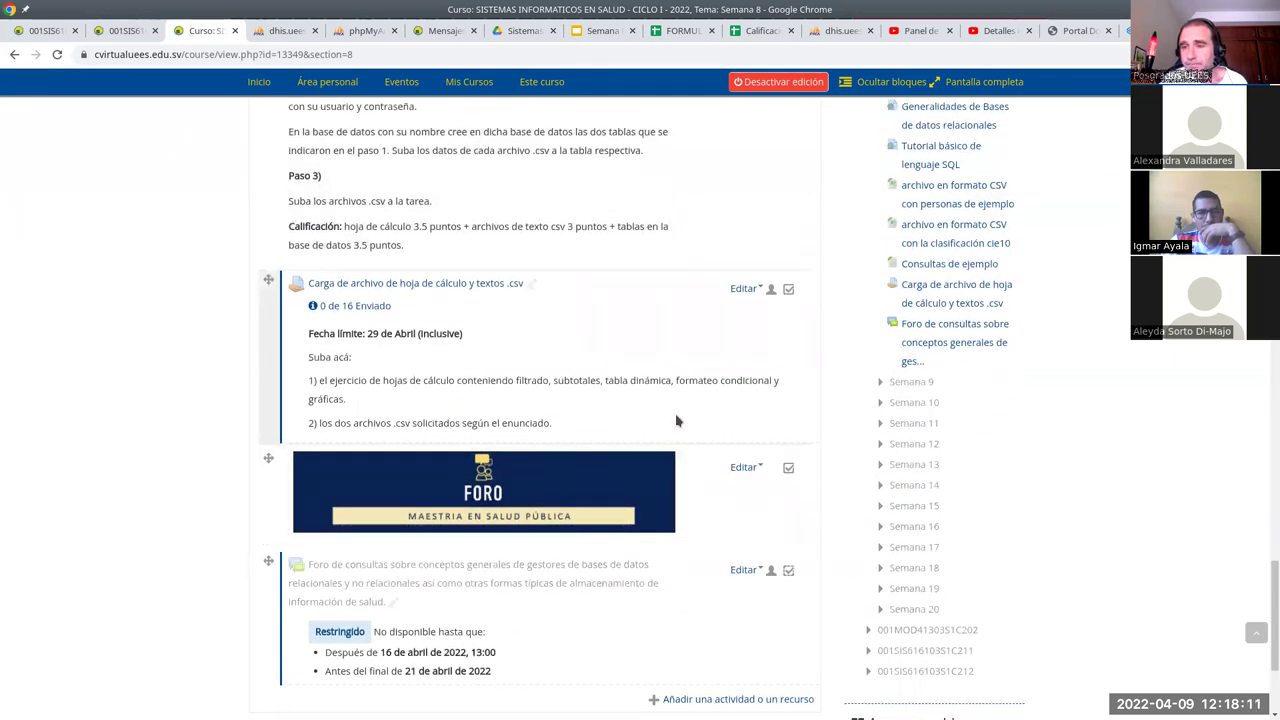